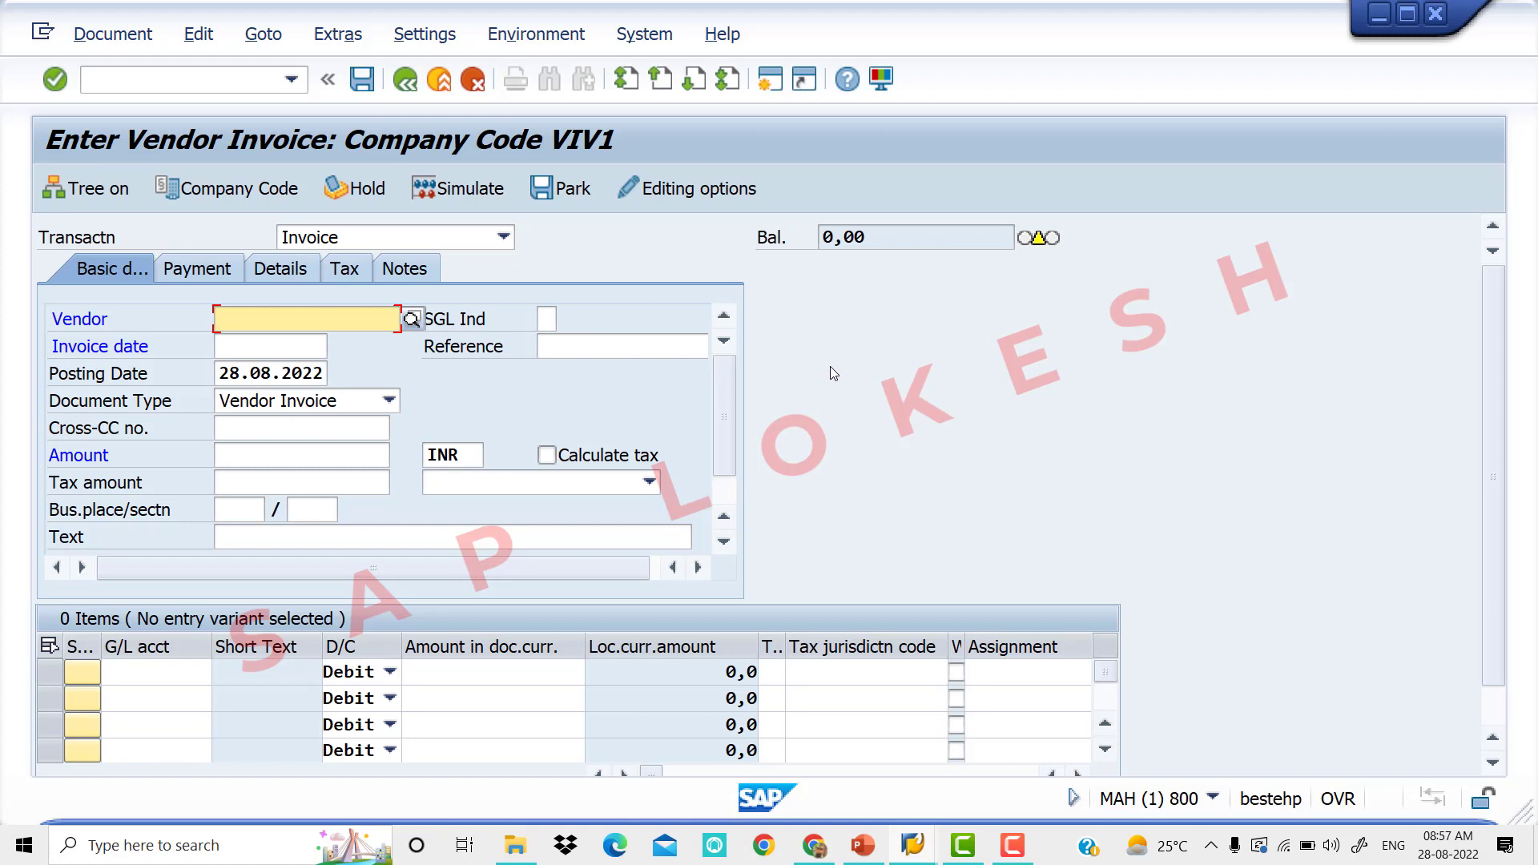
- Turn off the "Calculate taxes on net amount" editing option and return to the vendor invoice entry
click(687, 200)
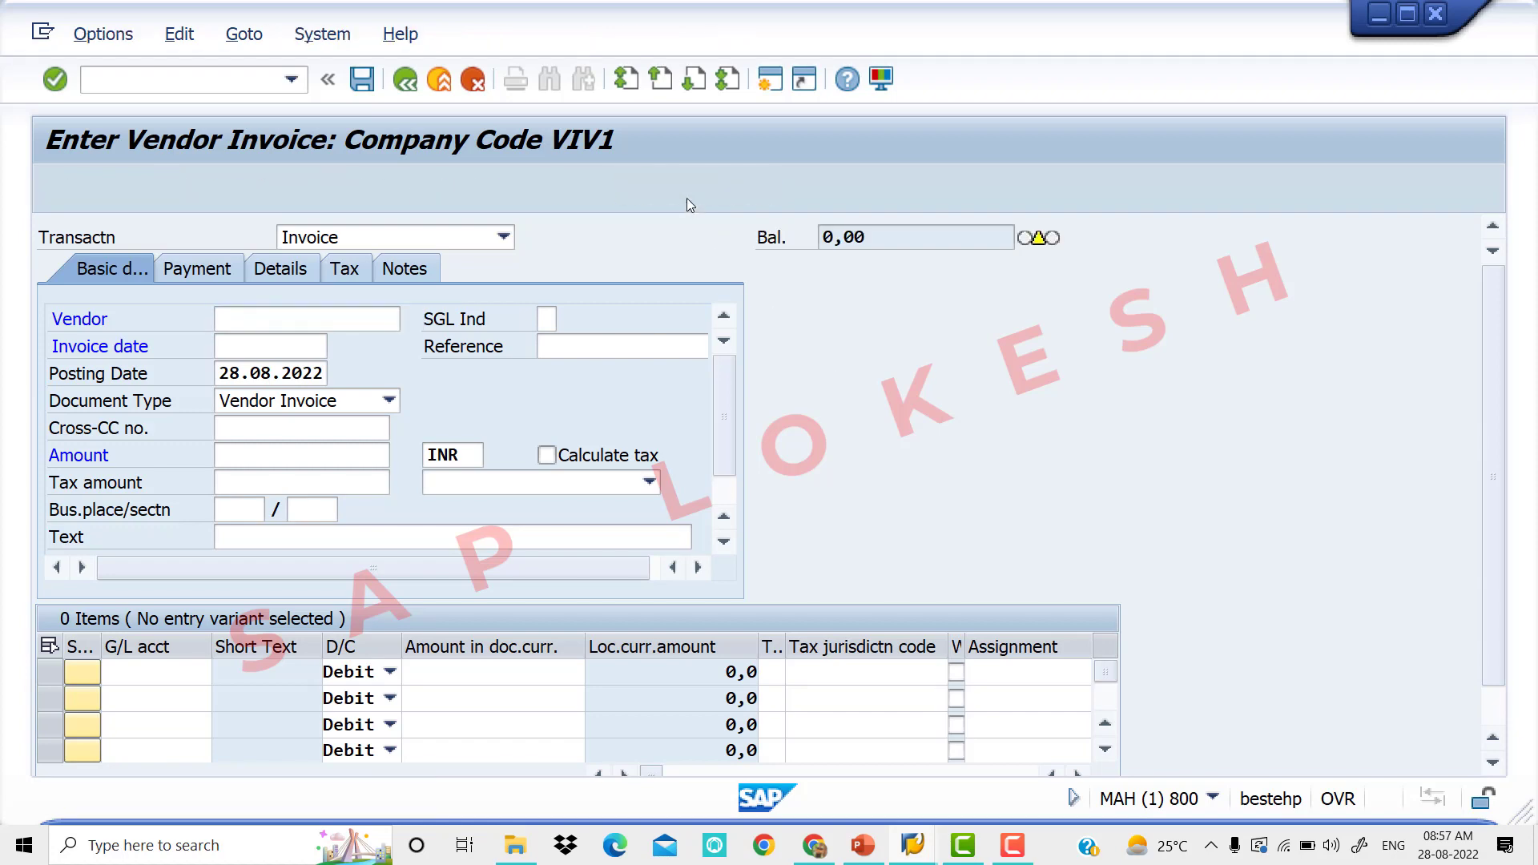
click(67, 509)
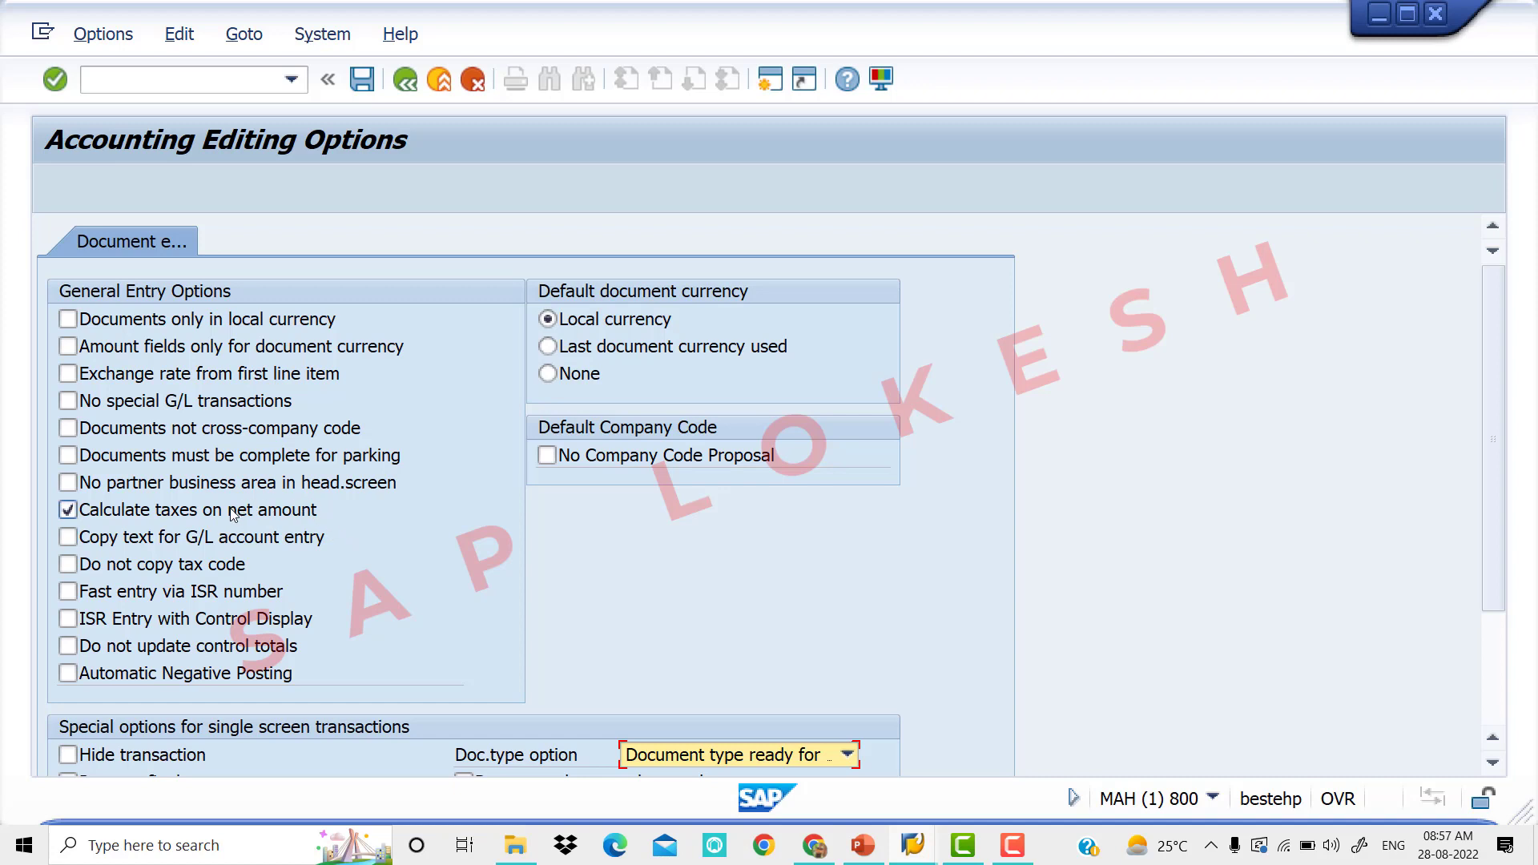
click(68, 511)
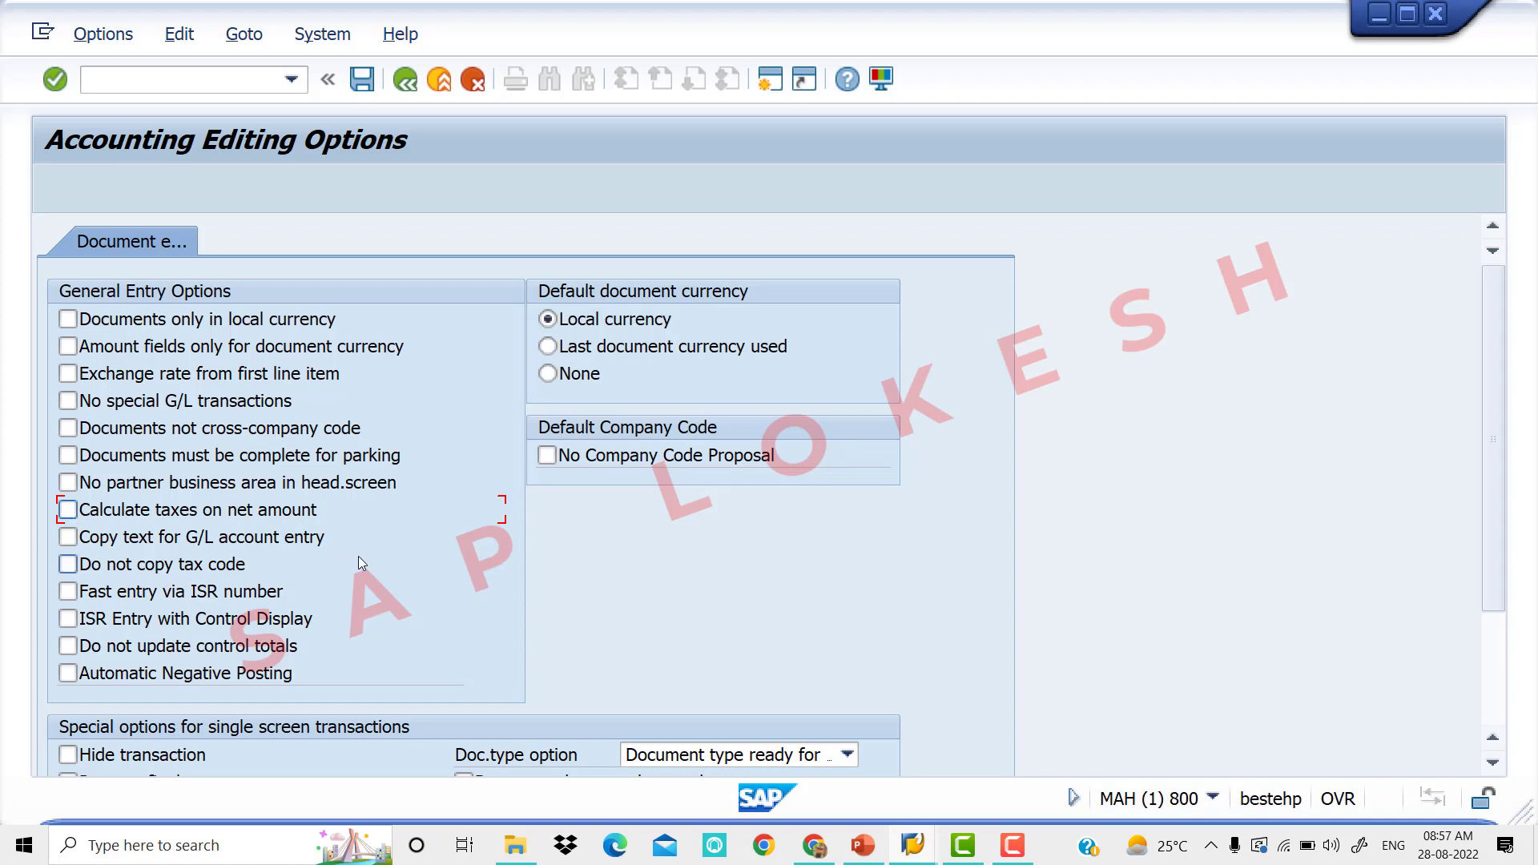
click(415, 89)
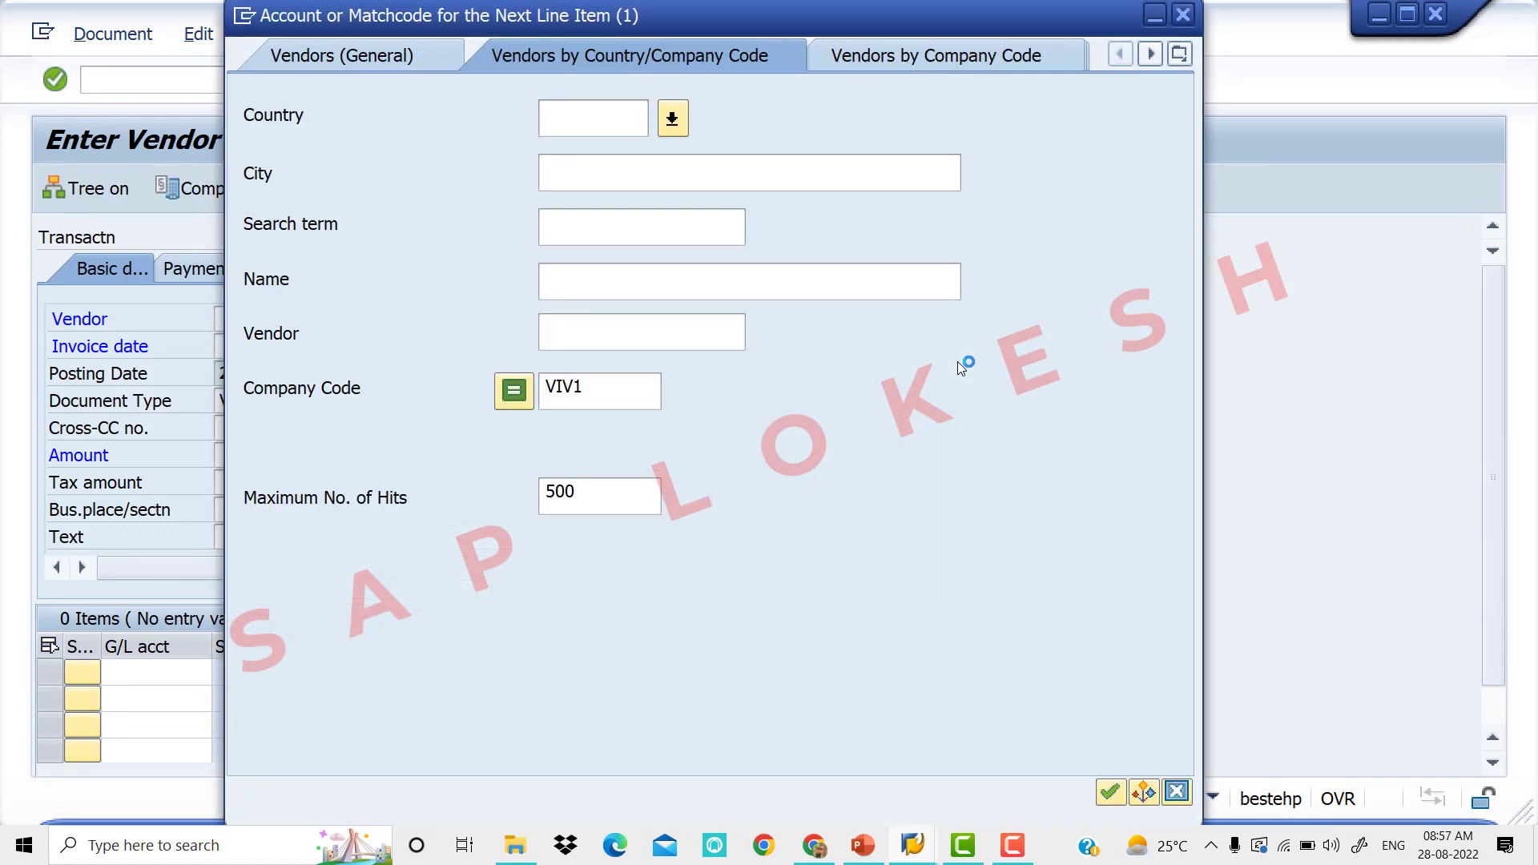
- Look up the vendors of company code VIV1 and choose ARUNA MERCHANTS1 as the invoice vendor
key(Return)
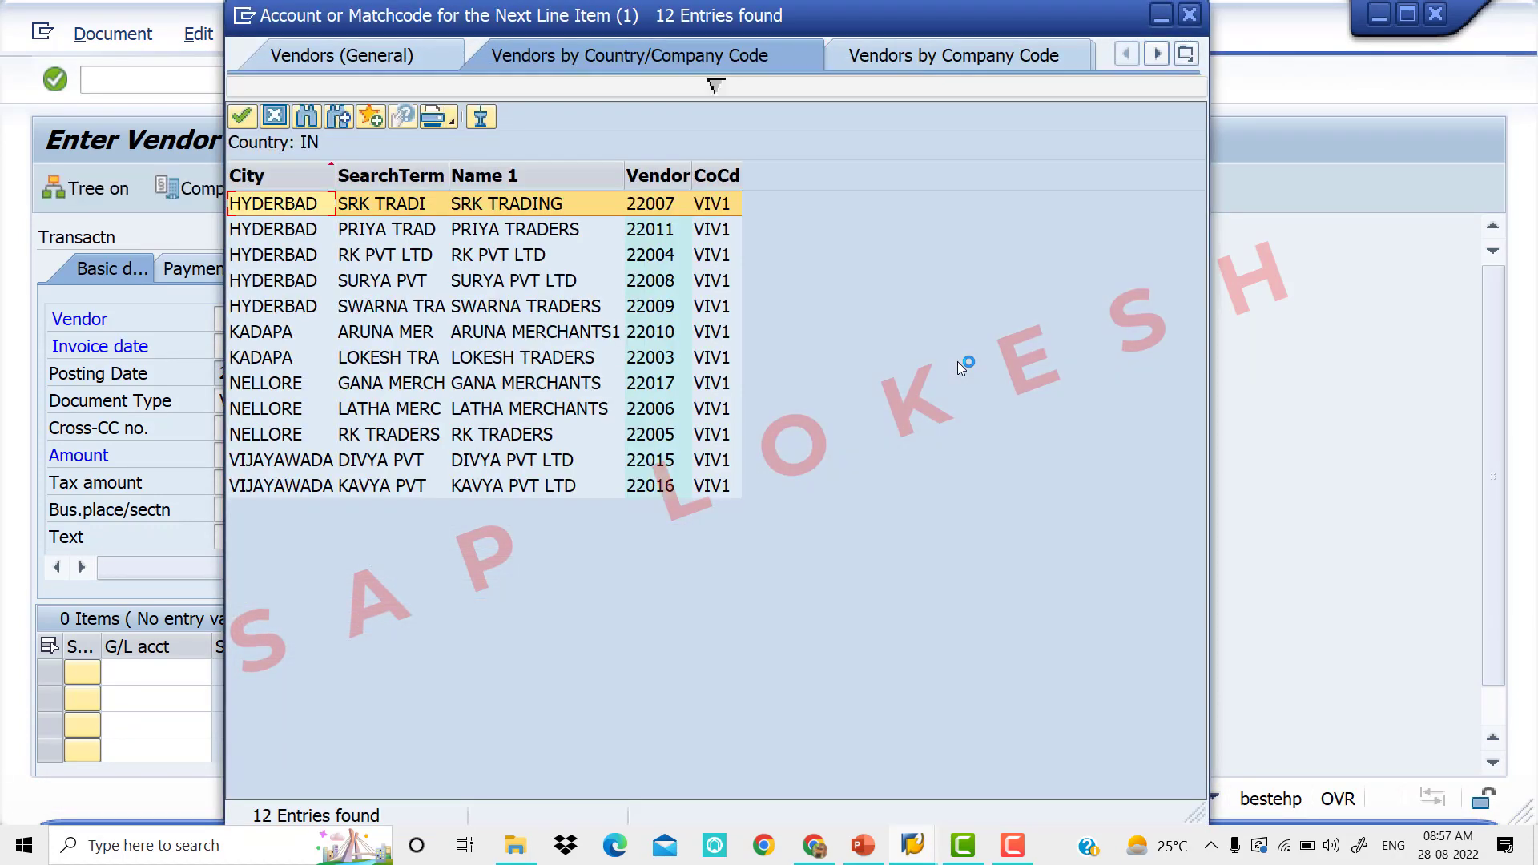
key(Down)
key(Down)
key(Down)
key(Down)
key(Down)
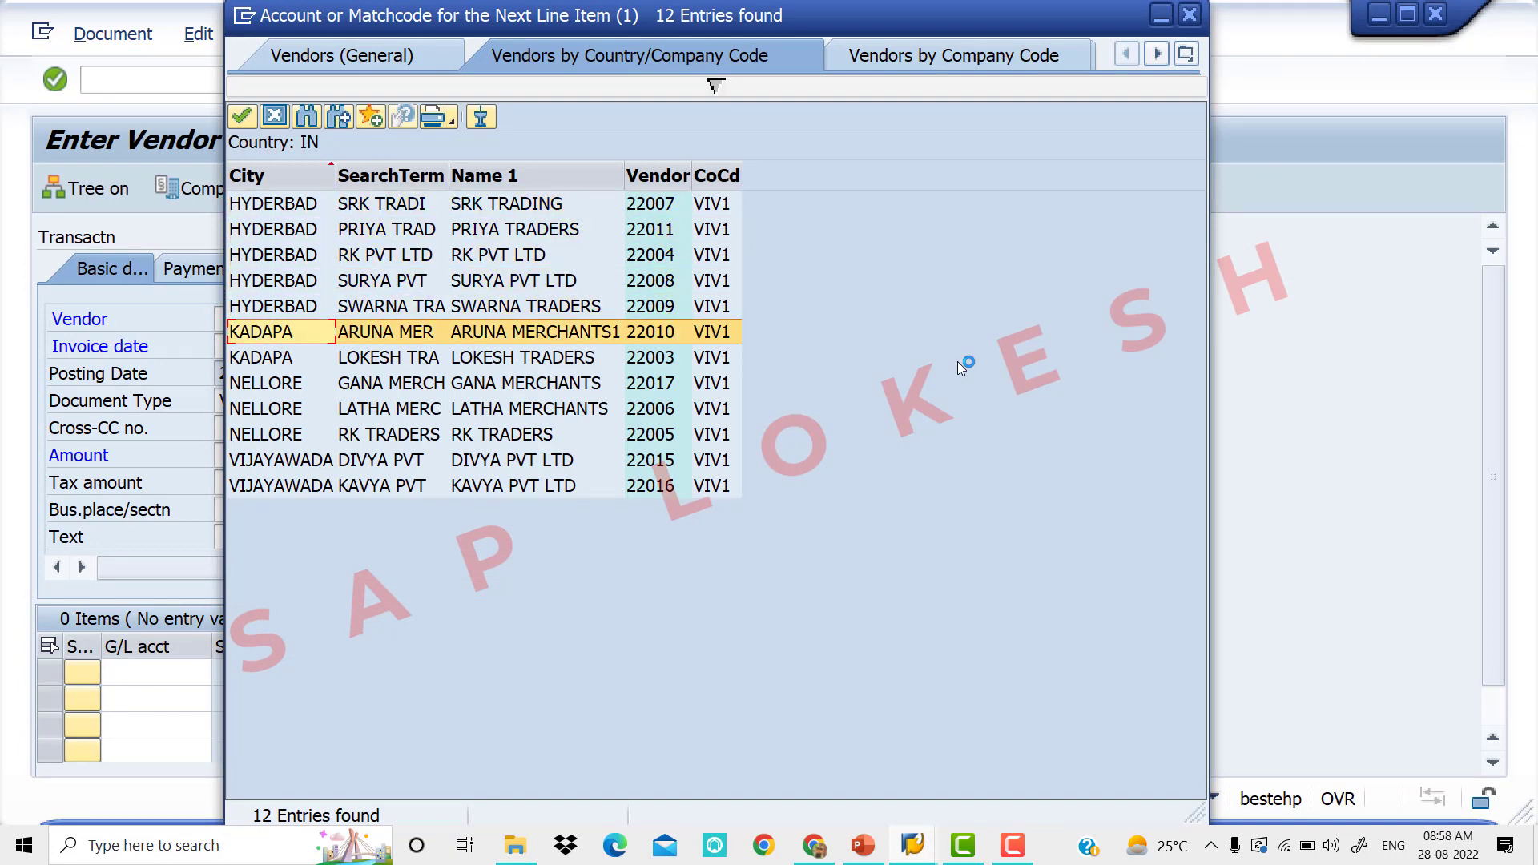
key(Return)
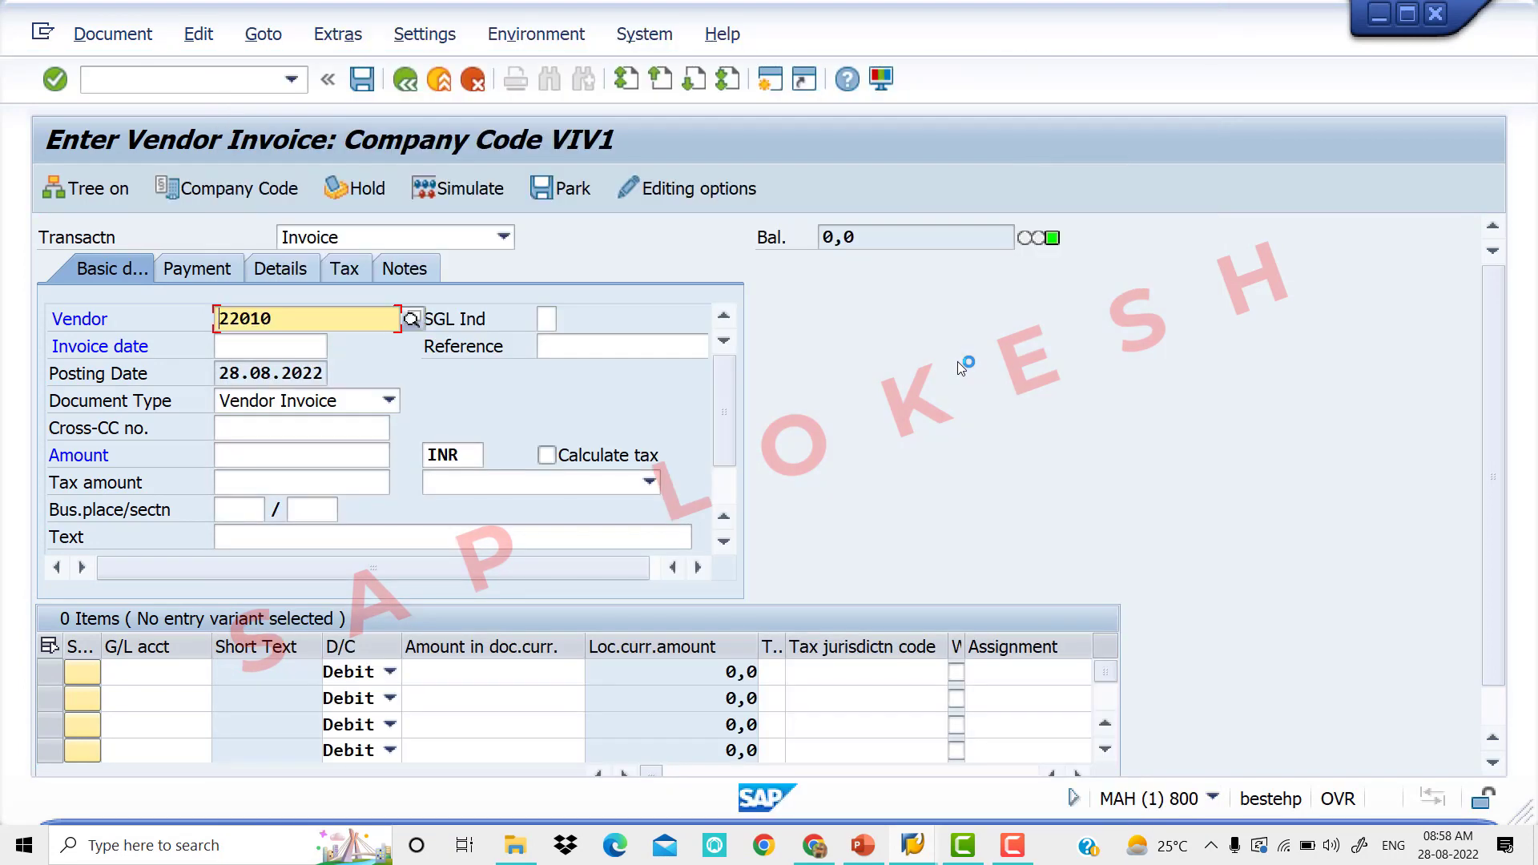
- Enter 28.08.2022 as the invoice date and VENDOR-54 as the reference
key(Tab)
key(Tab)
key(space)
key(Down)
key(Tab)
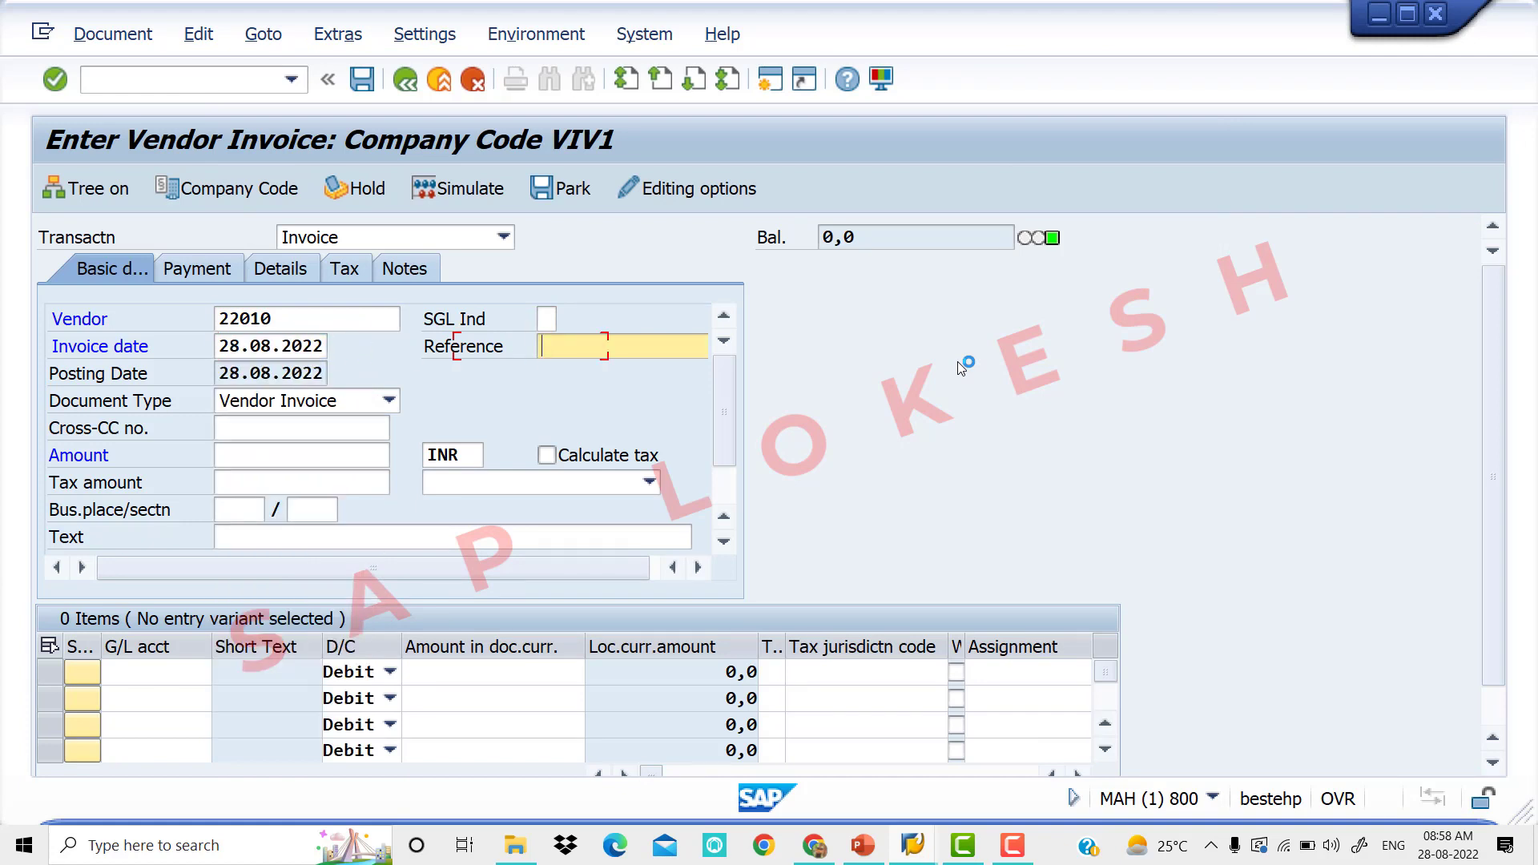
key(space)
key(Down)
key(Tab)
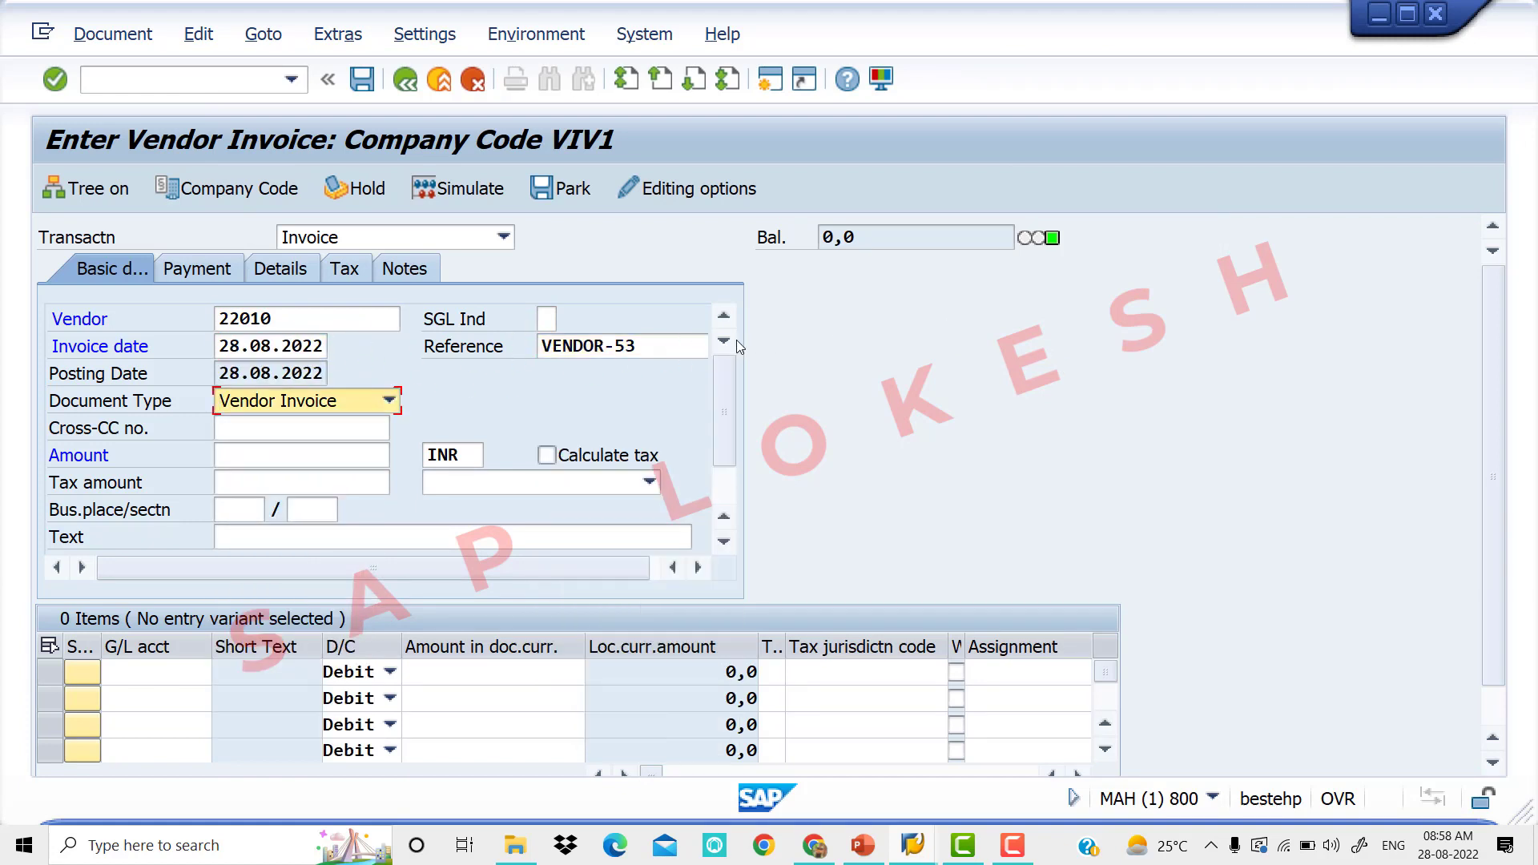
click(675, 344)
key(BackSpace)
text(4)
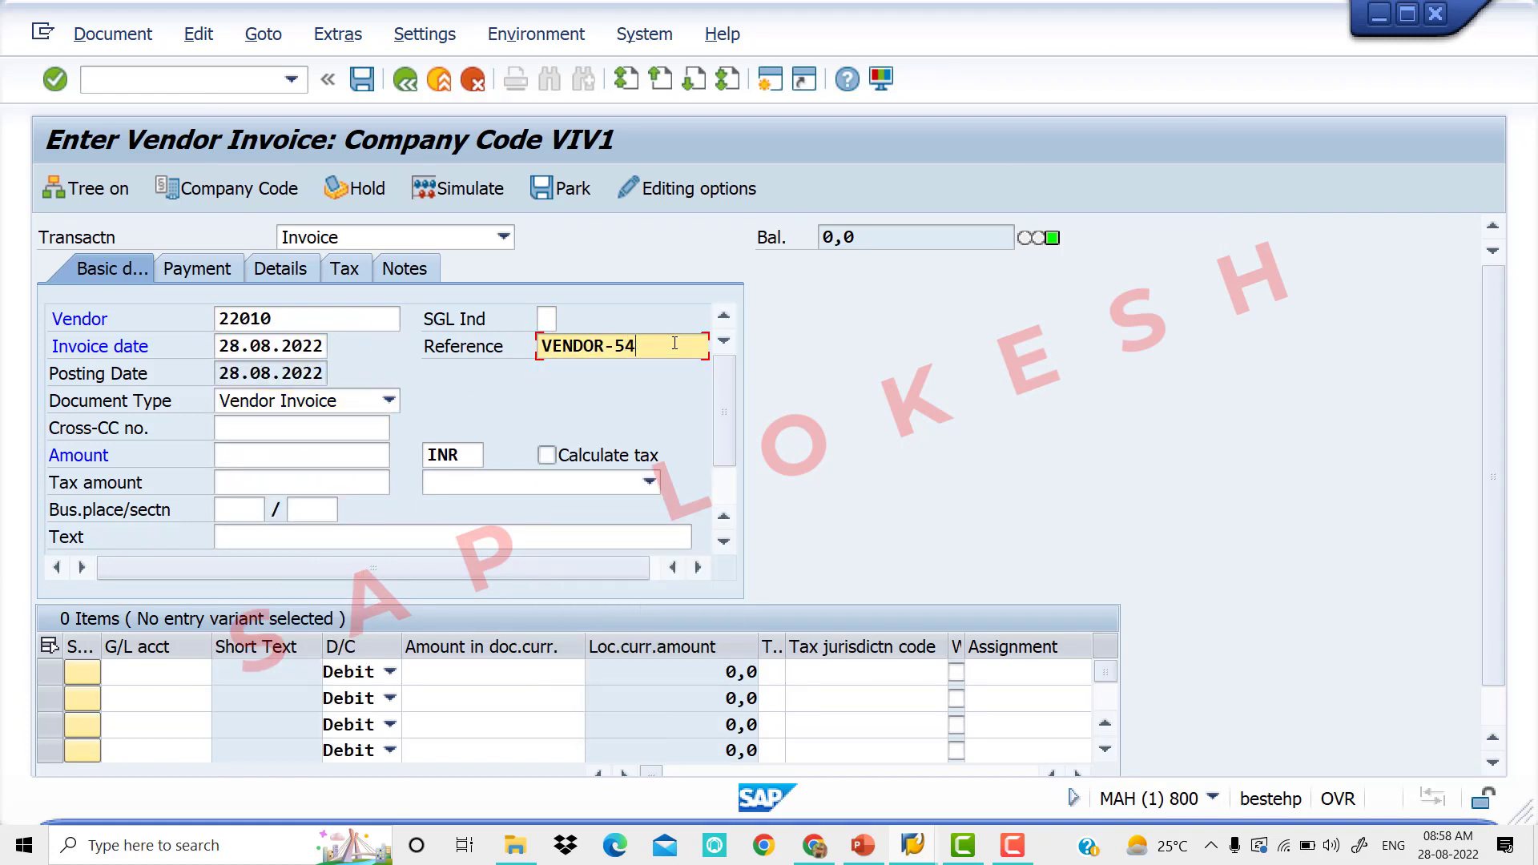
- Fill in the invoice header text as VENDOR INVOICE
key(Tab)
key(Tab)
key(Tab)
key(Tab)
key(Tab)
key(Tab)
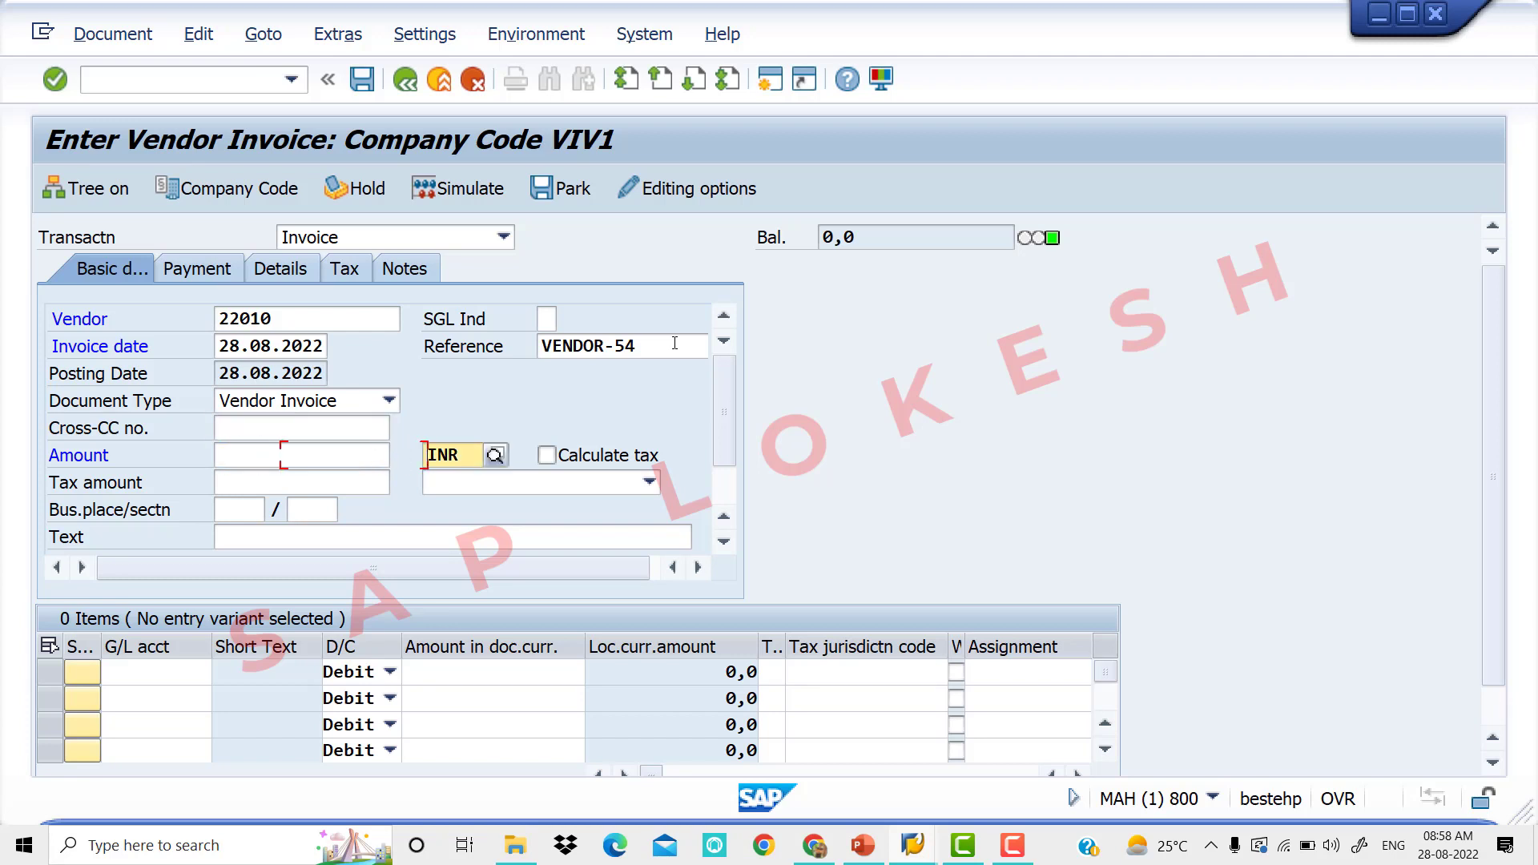
key(Tab)
key(Tab)
key(Tab)
key(BackSpace)
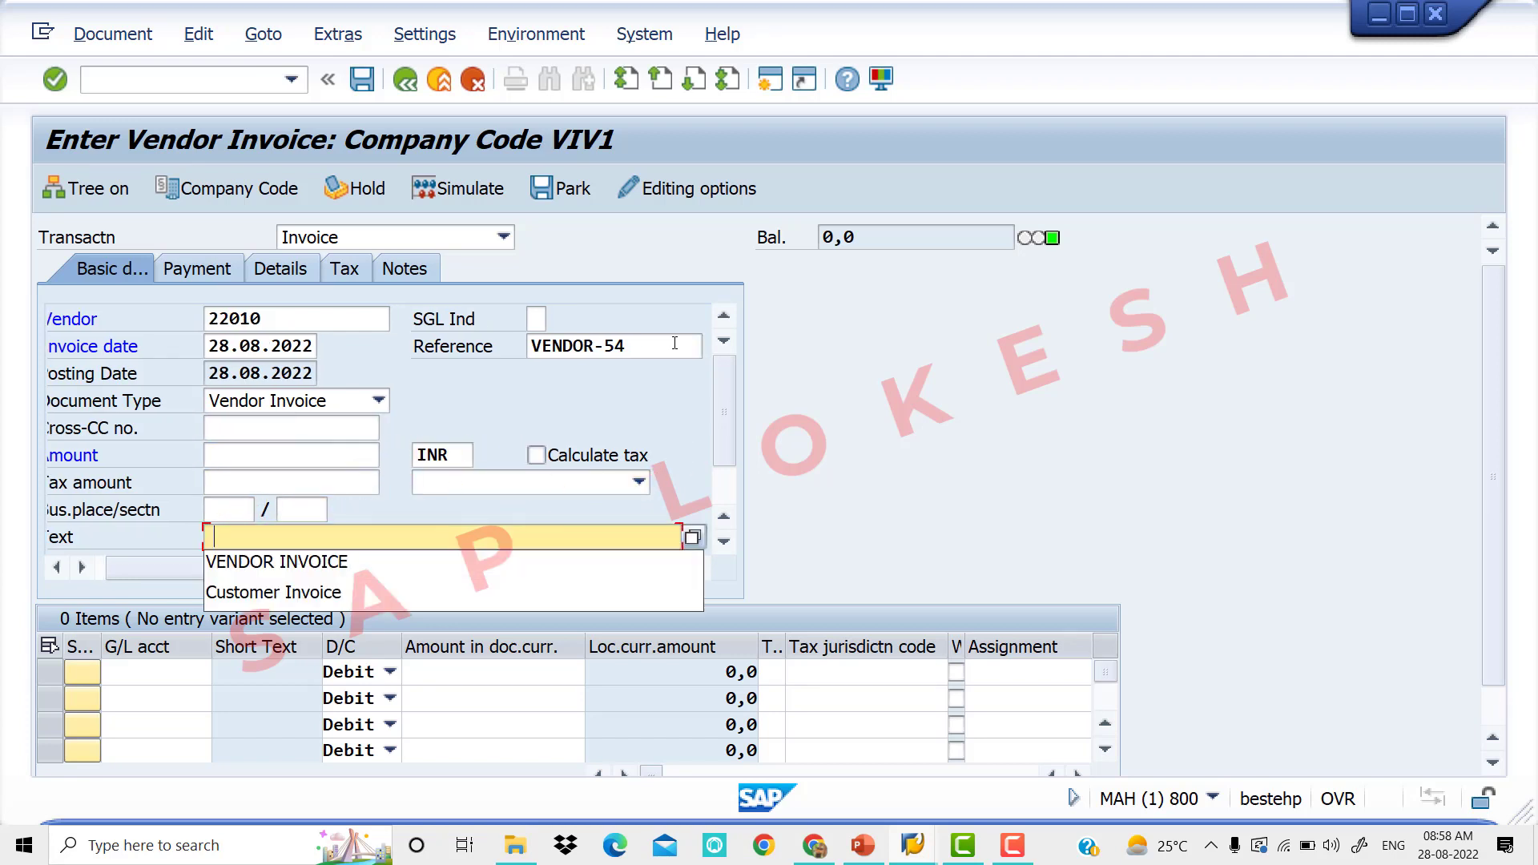
key(Down)
key(Return)
key(Tab)
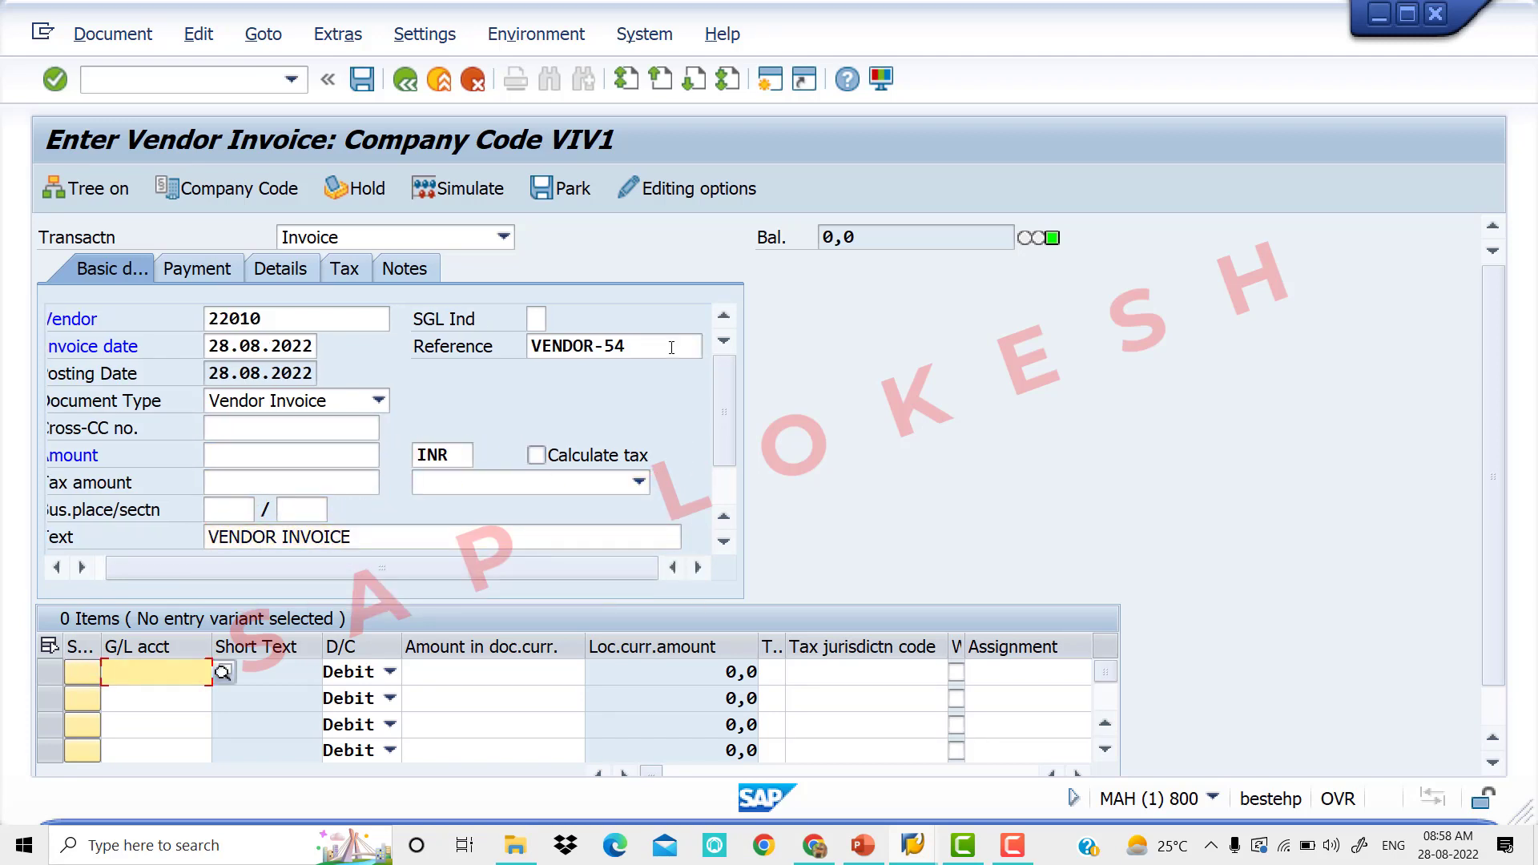
- Look up the G/L accounts by description and assign Purchase AC to the first line item
click(227, 680)
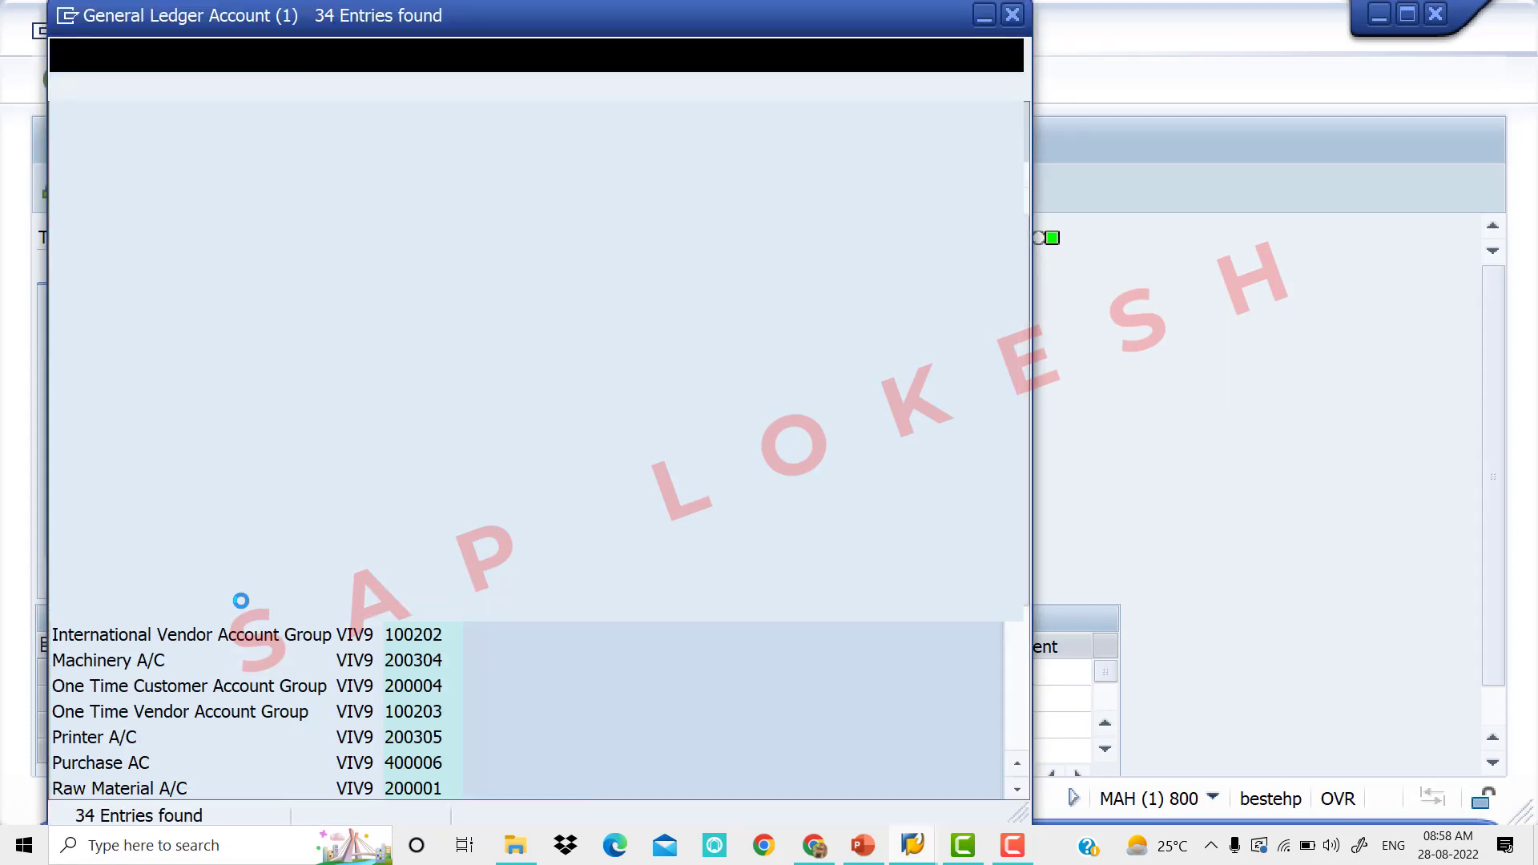
key(Down)
key(Down)
key(Down)
key(Down)
key(Down)
key(Down)
key(Down)
key(Down)
key(Down)
key(Down)
key(Down)
key(Down)
key(Down)
key(Down)
key(Down)
key(Down)
key(Down)
key(Down)
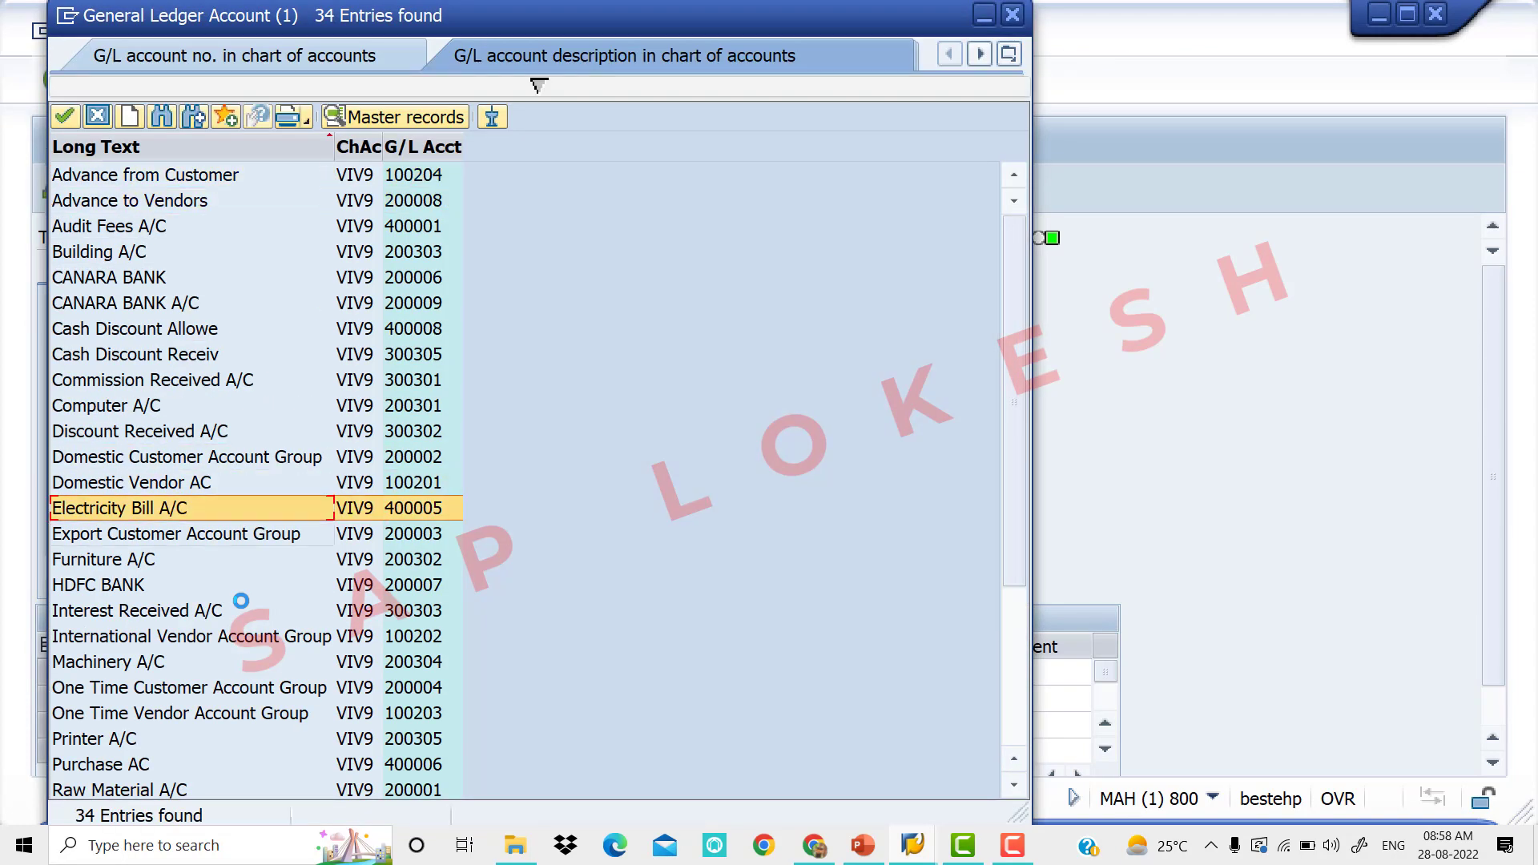
key(Down)
key(Down)
key(Down)
key(Down)
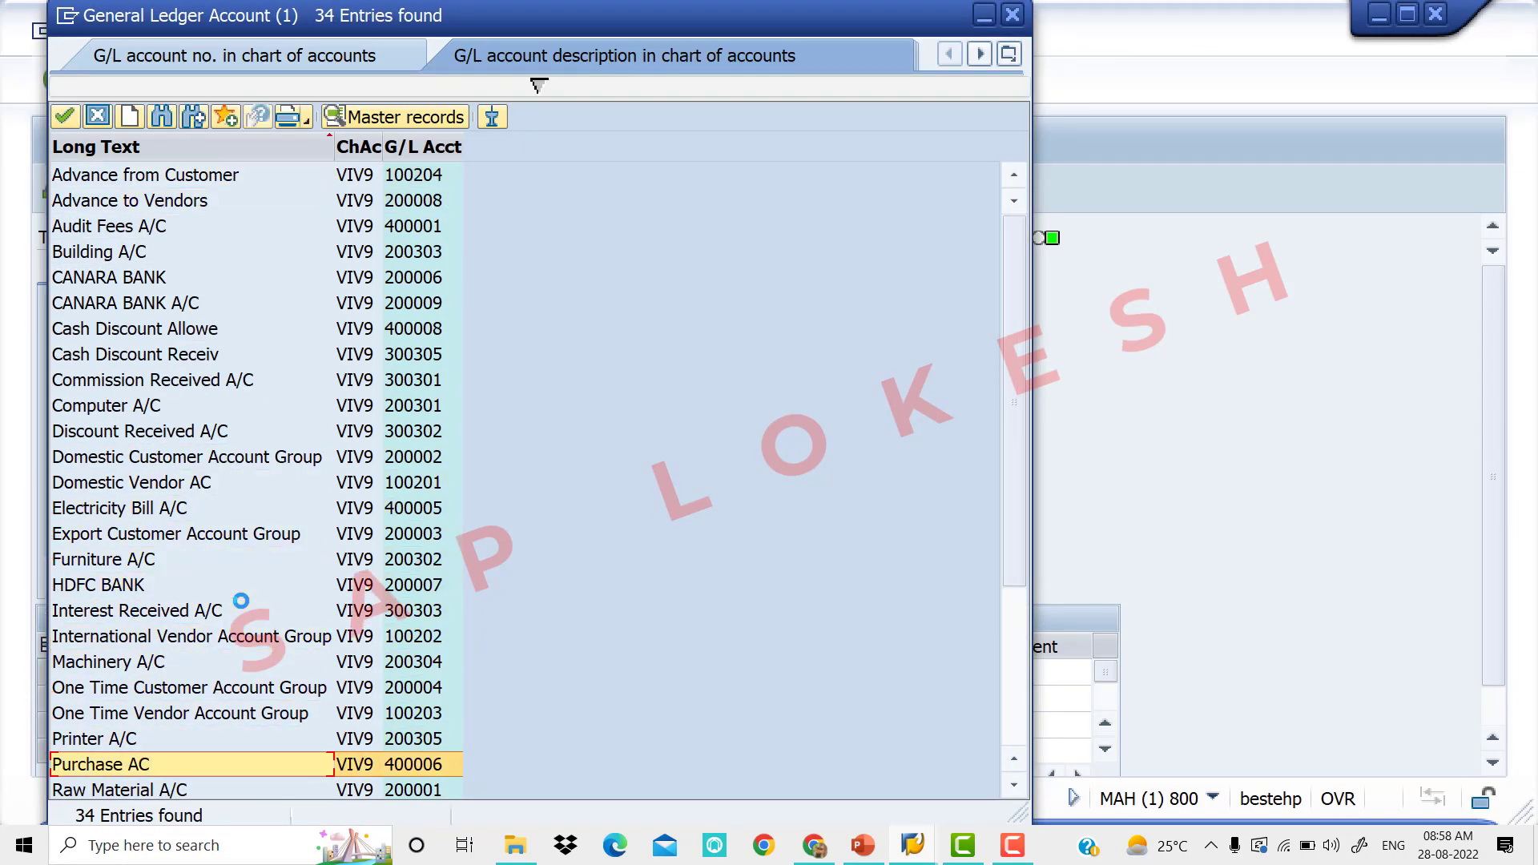
key(Return)
- Enter a debit amount of 50000 on the purchase line and select tax code Z1 (VIVO INPUT CGST & SGST)
key(Tab)
key(Tab)
key(Tab)
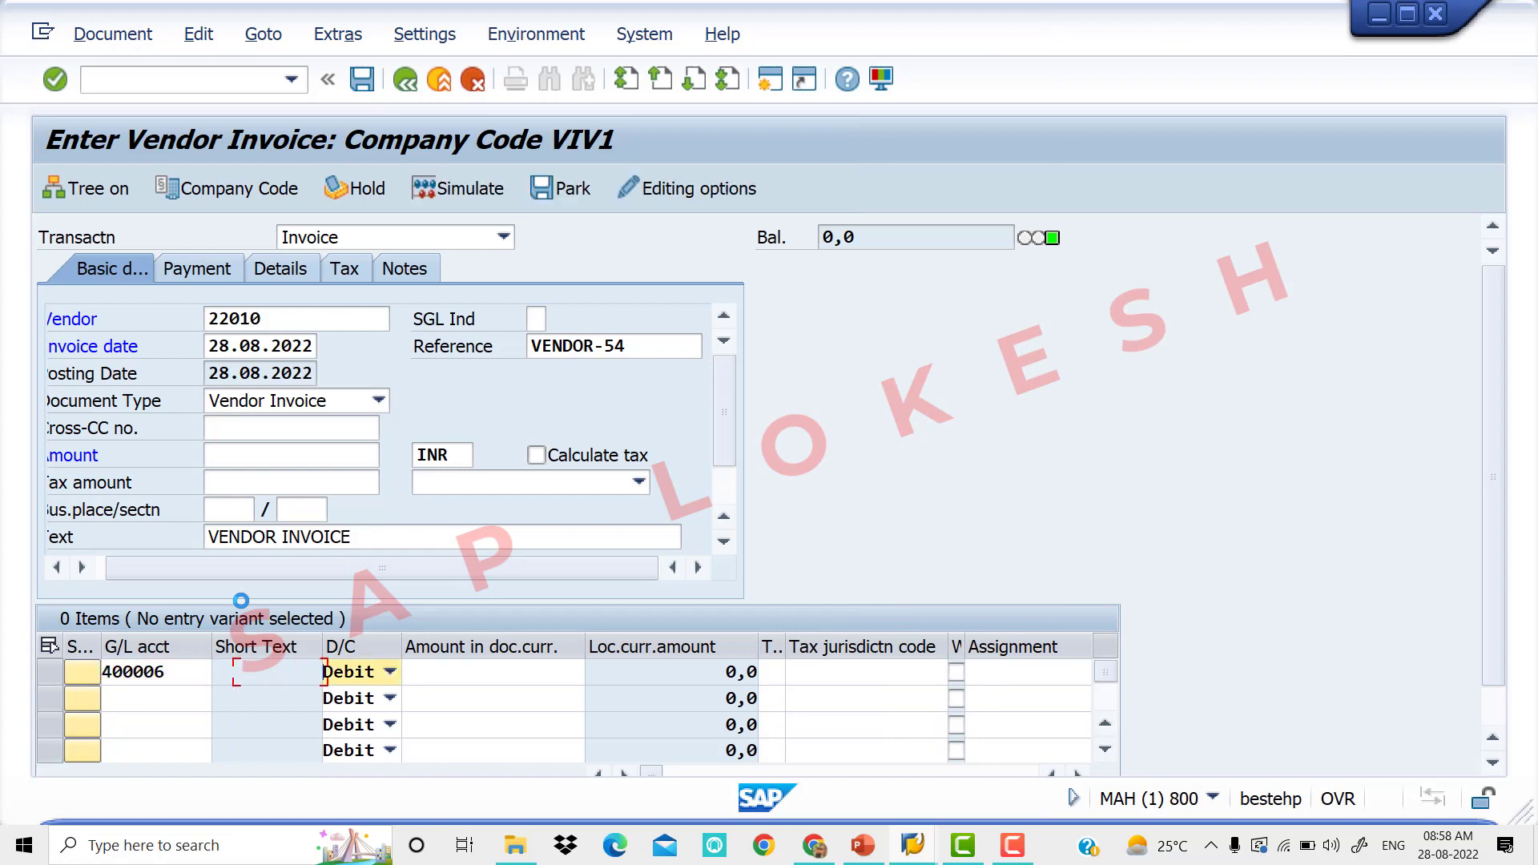
text(50000)
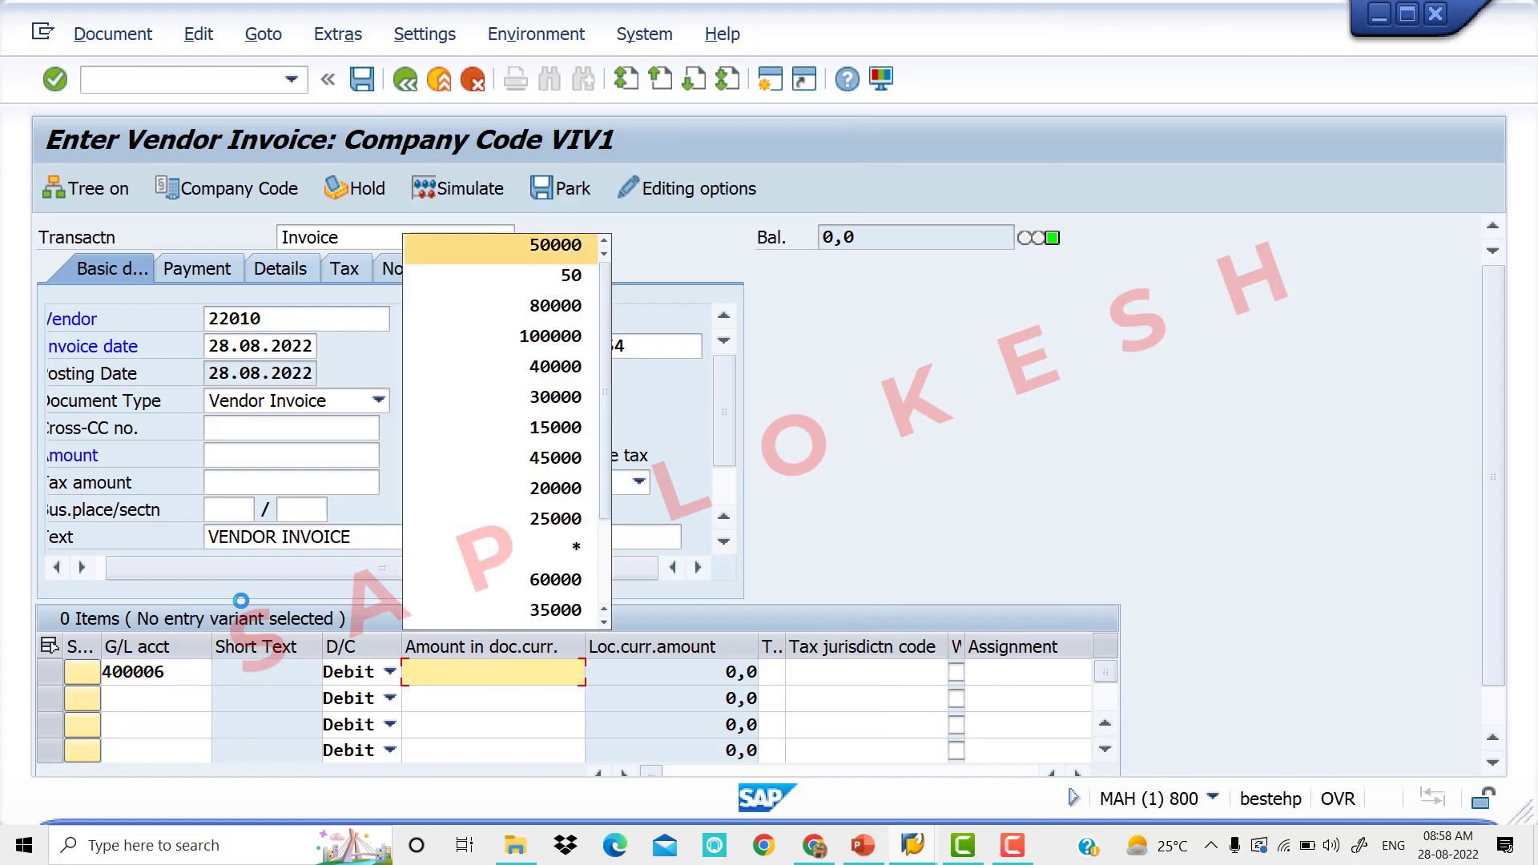
key(Tab)
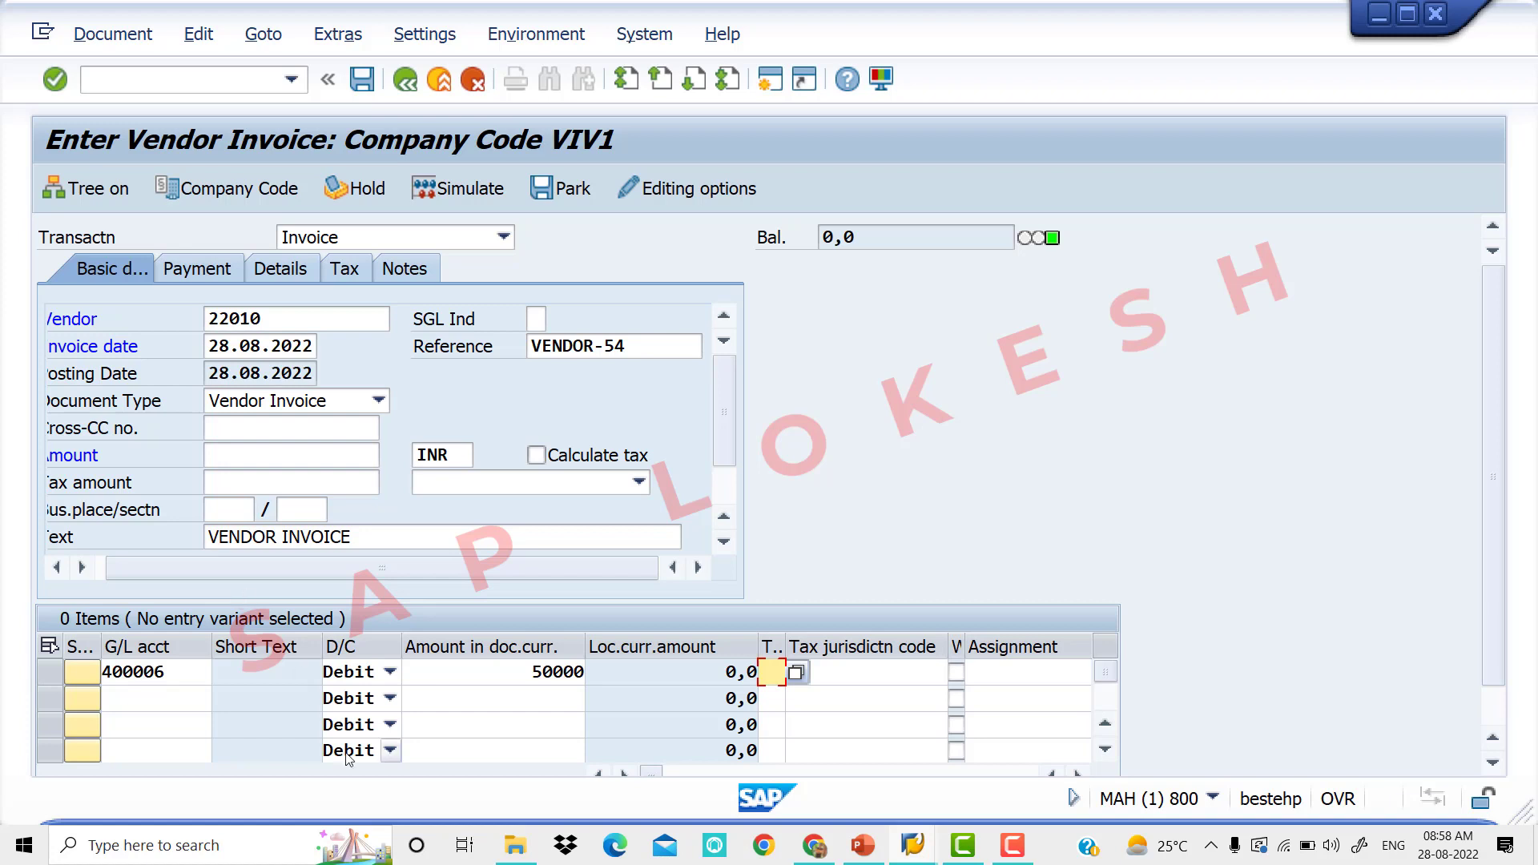
click(796, 673)
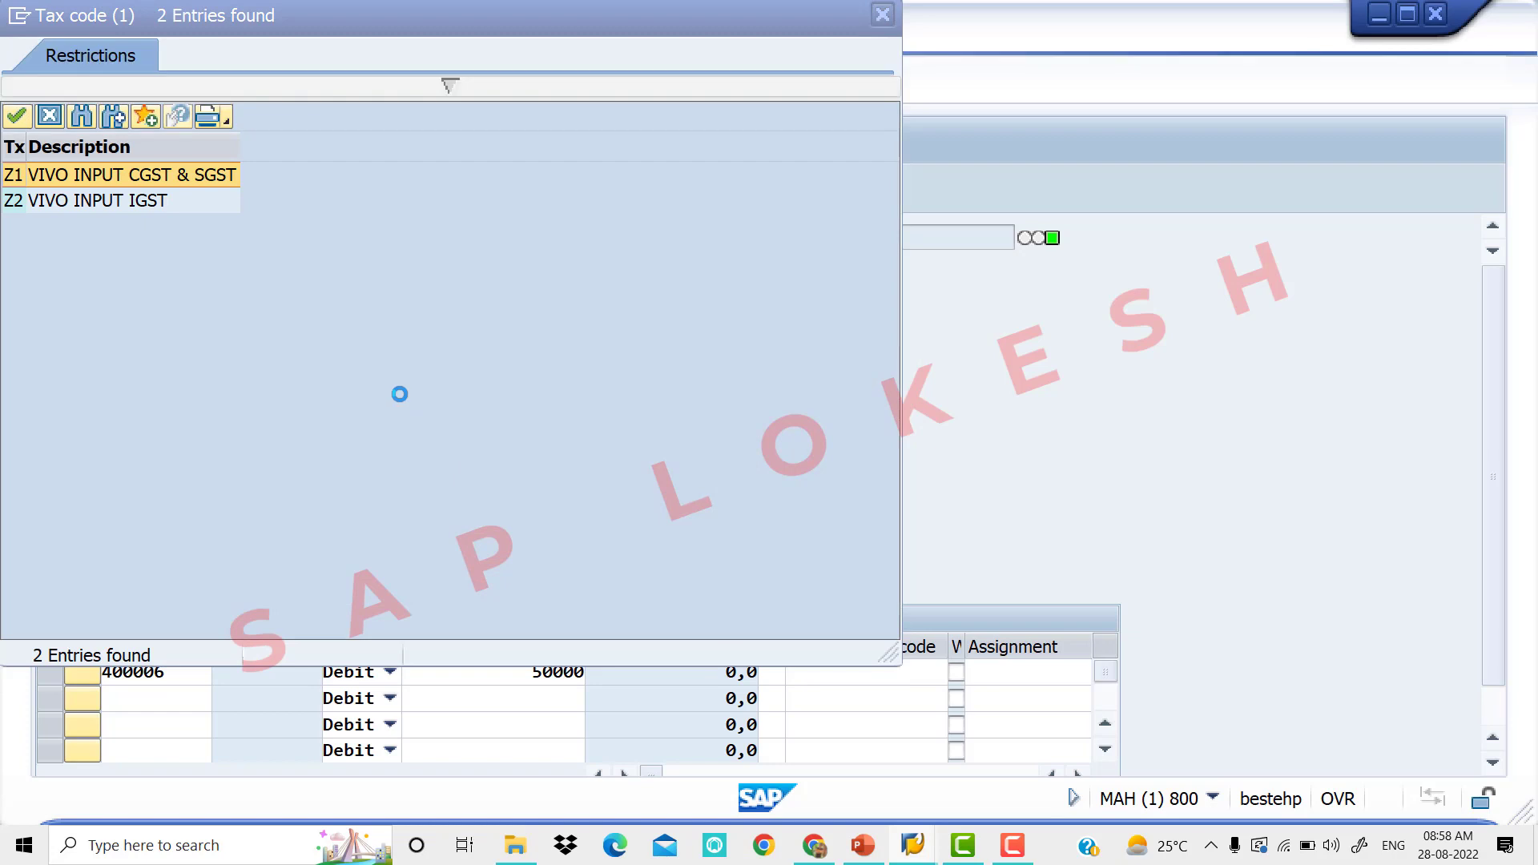
key(Return)
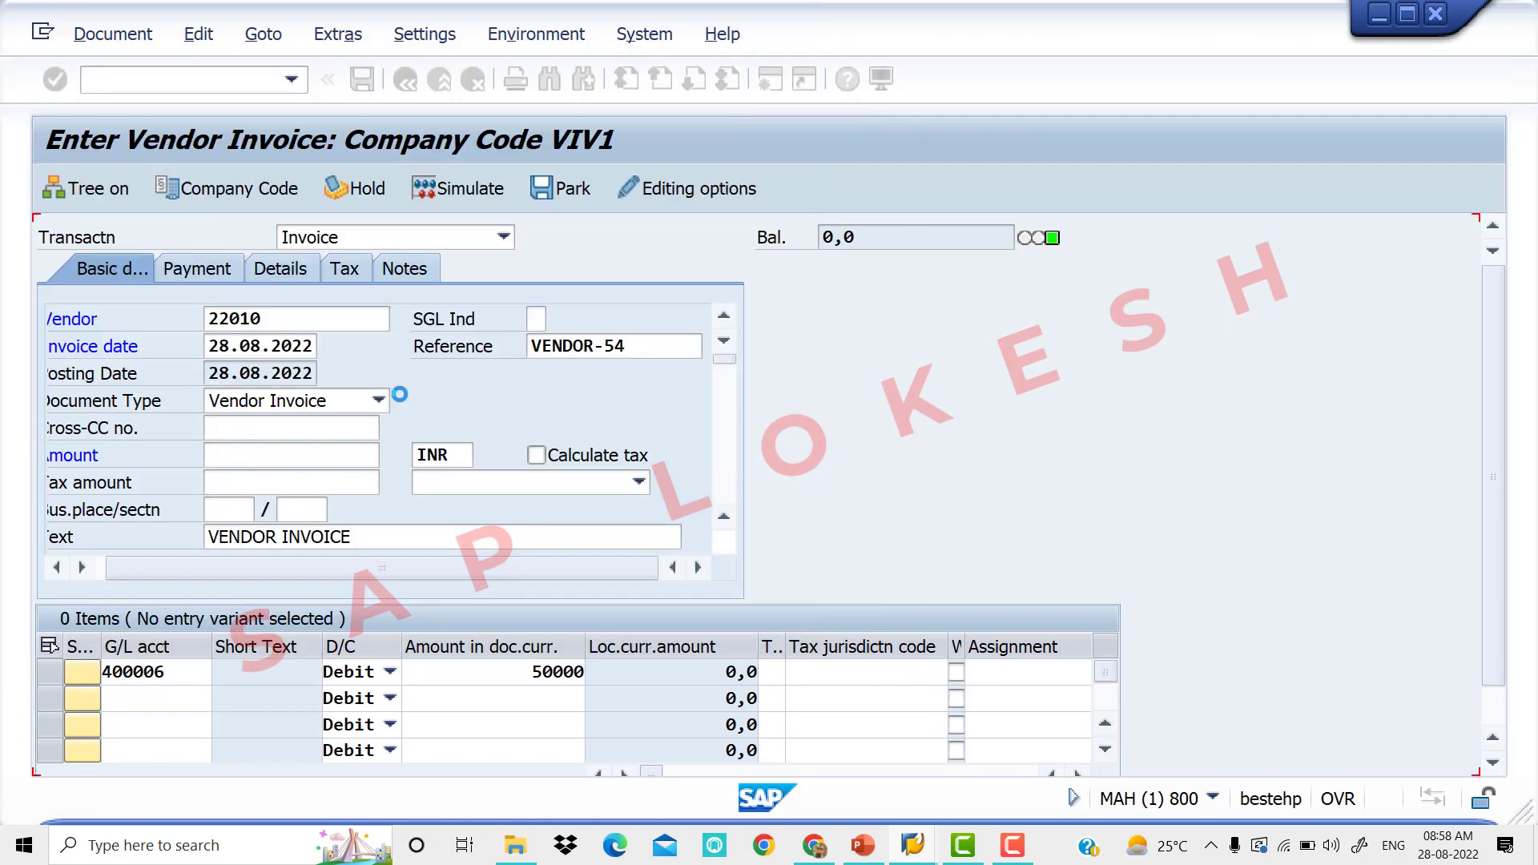
- Set the purchase line's value date to 28.08.2022 and its text to Purchase
key(Tab)
key(Tab)
key(Tab)
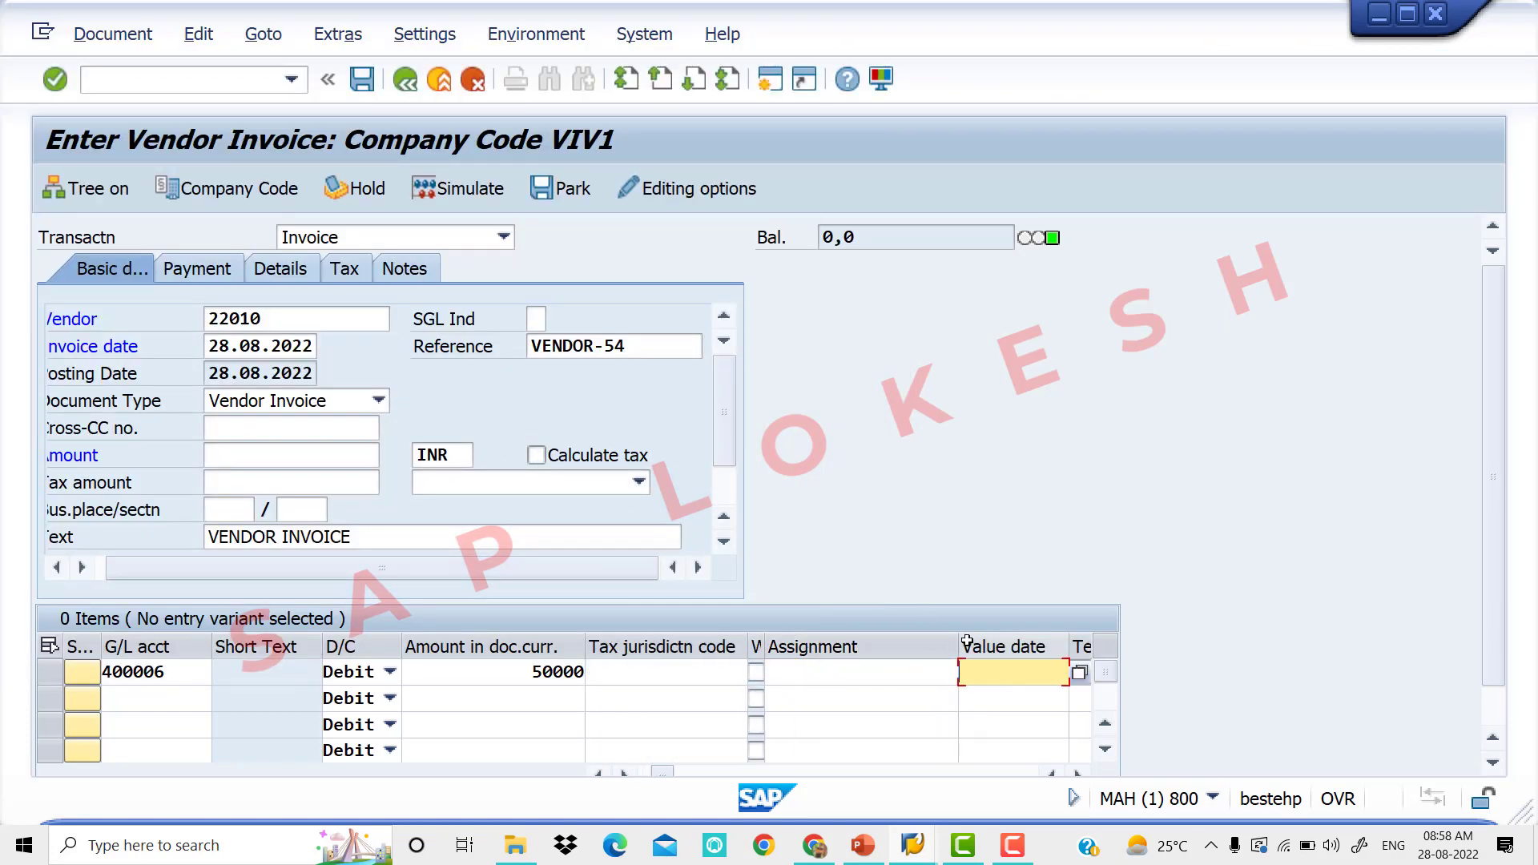
key(space)
key(Down)
key(Tab)
key(space)
key(Down)
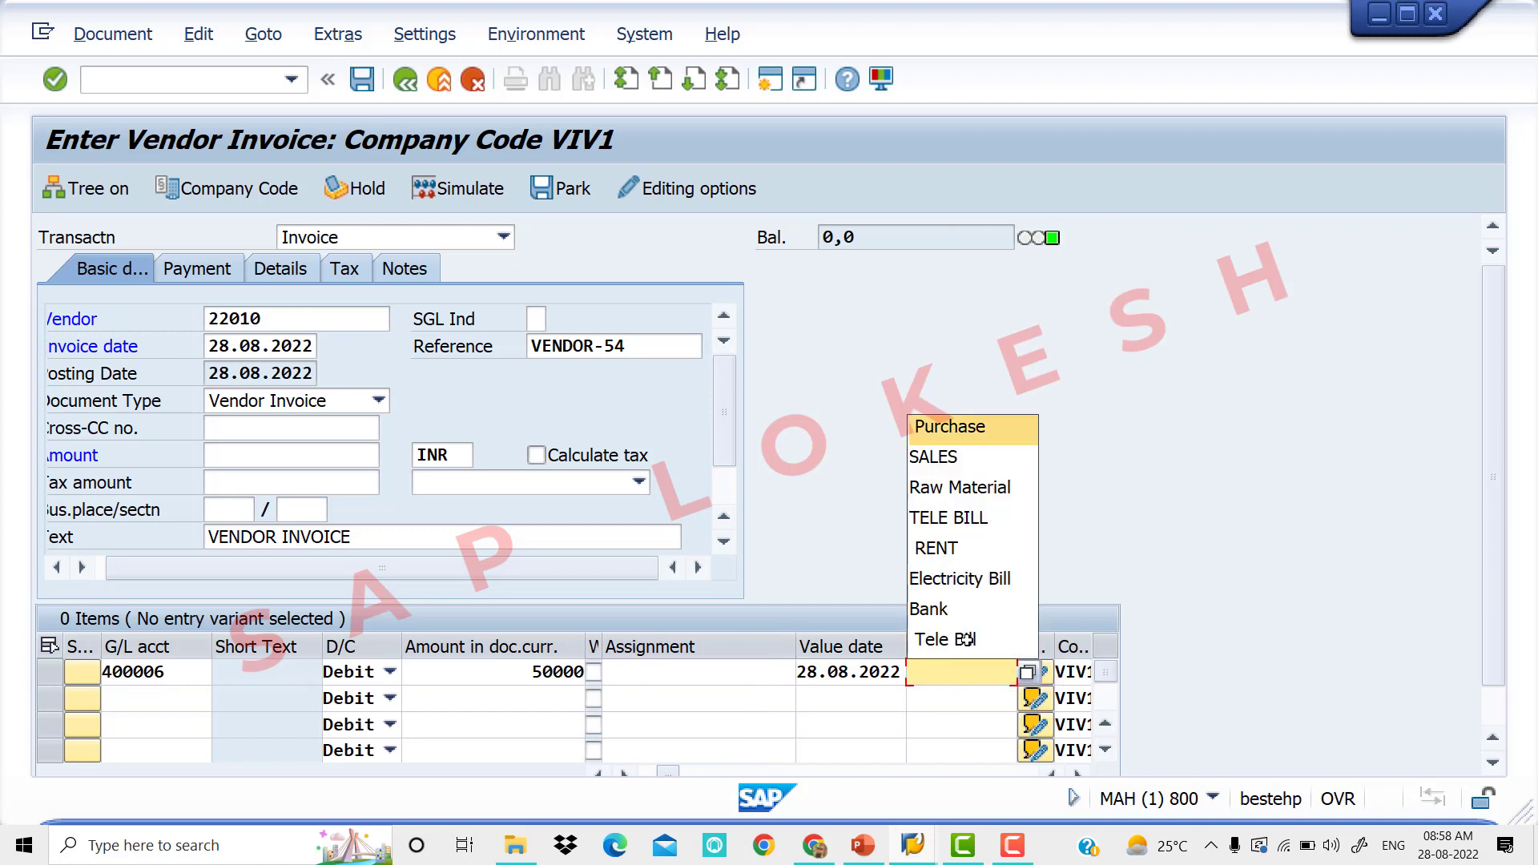
key(Tab)
- Assign business area VIV0 to the purchase line and confirm the item
key(space)
key(Down)
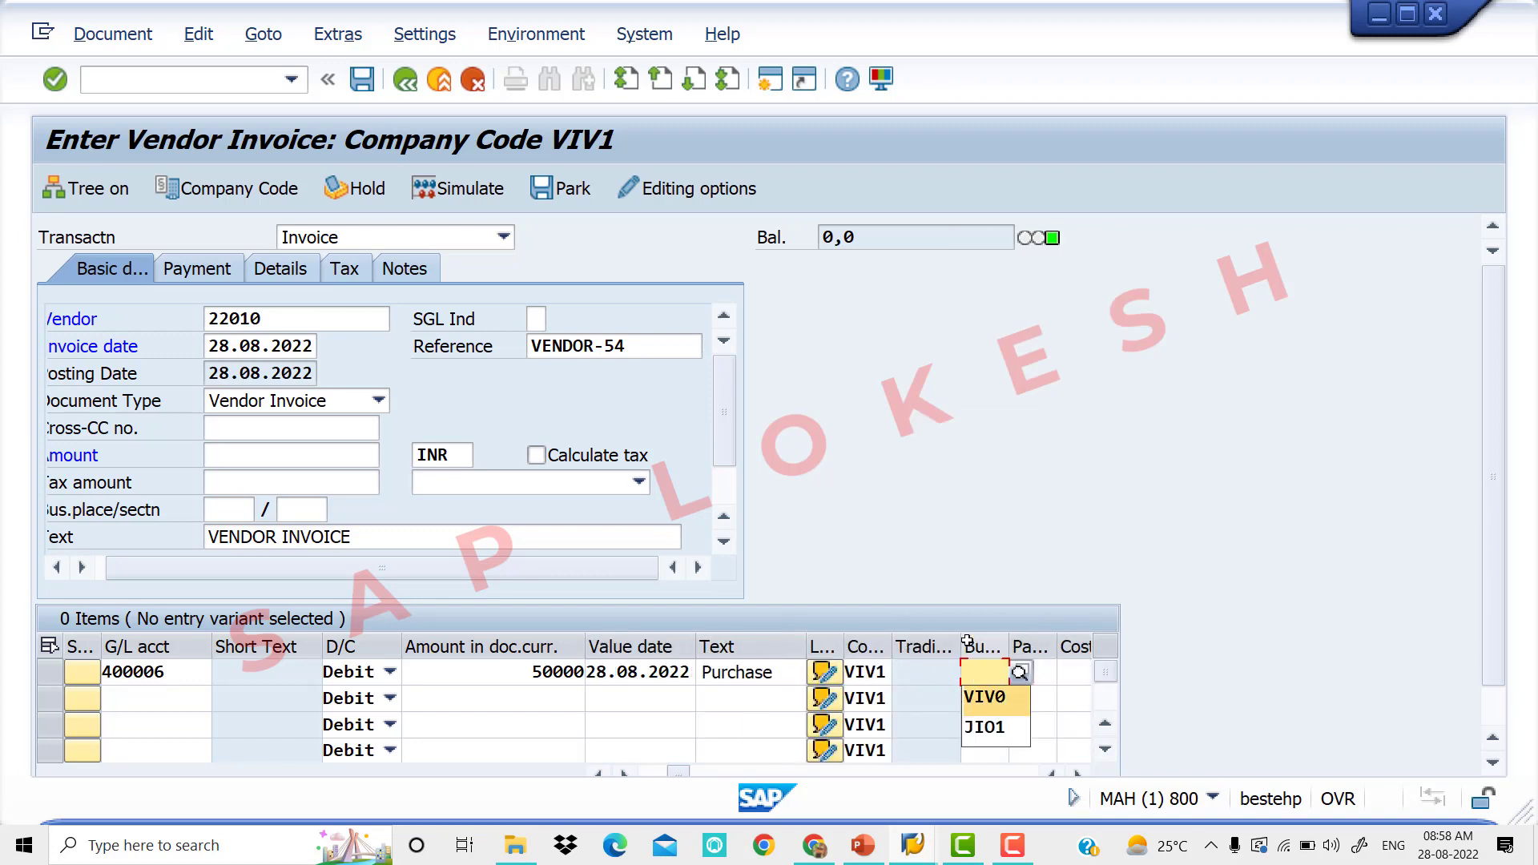
key(Tab)
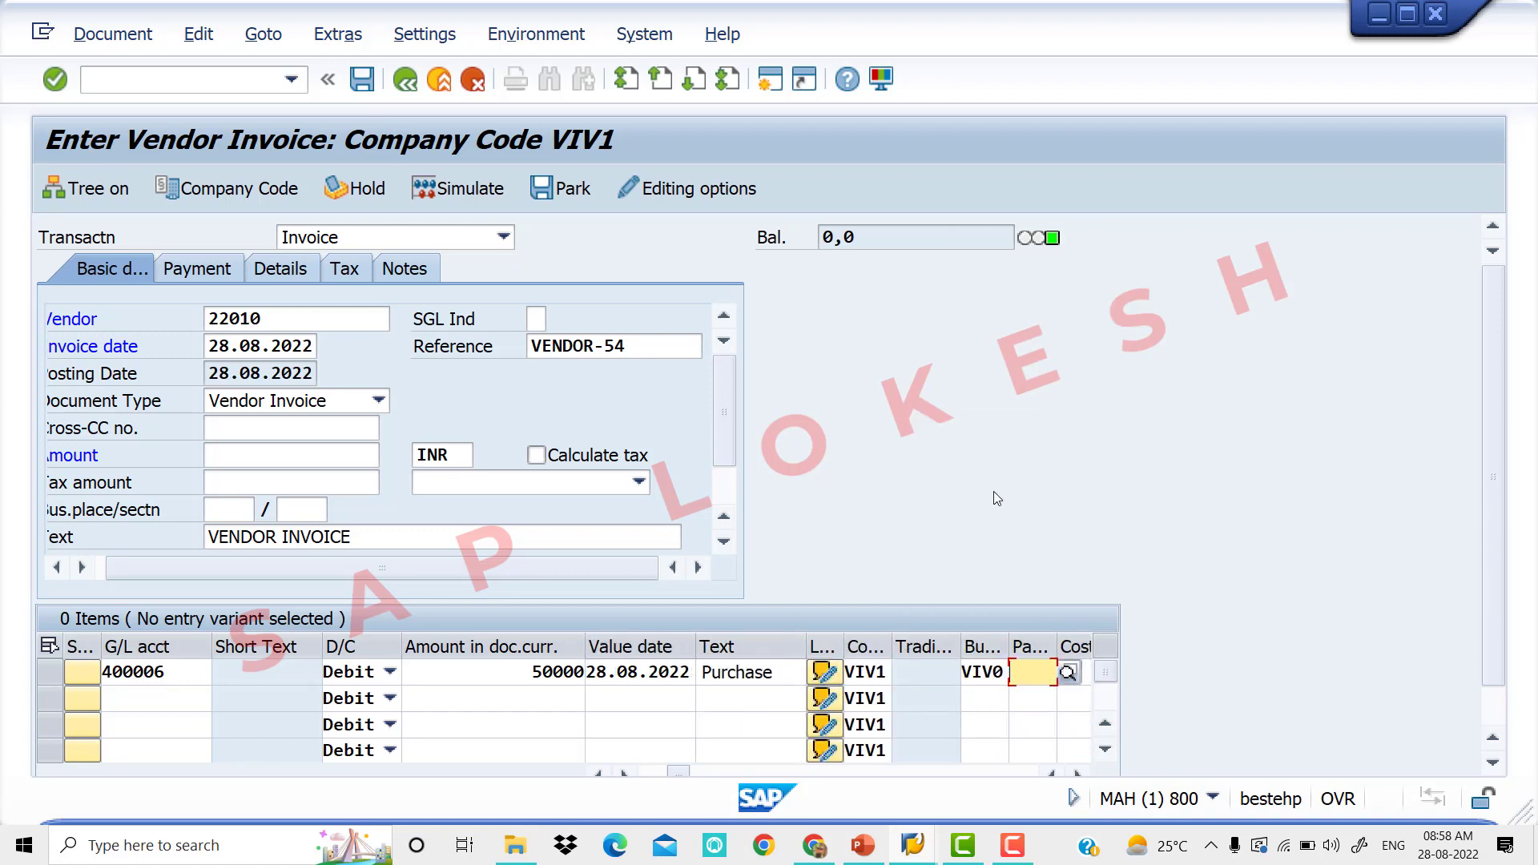
key(Return)
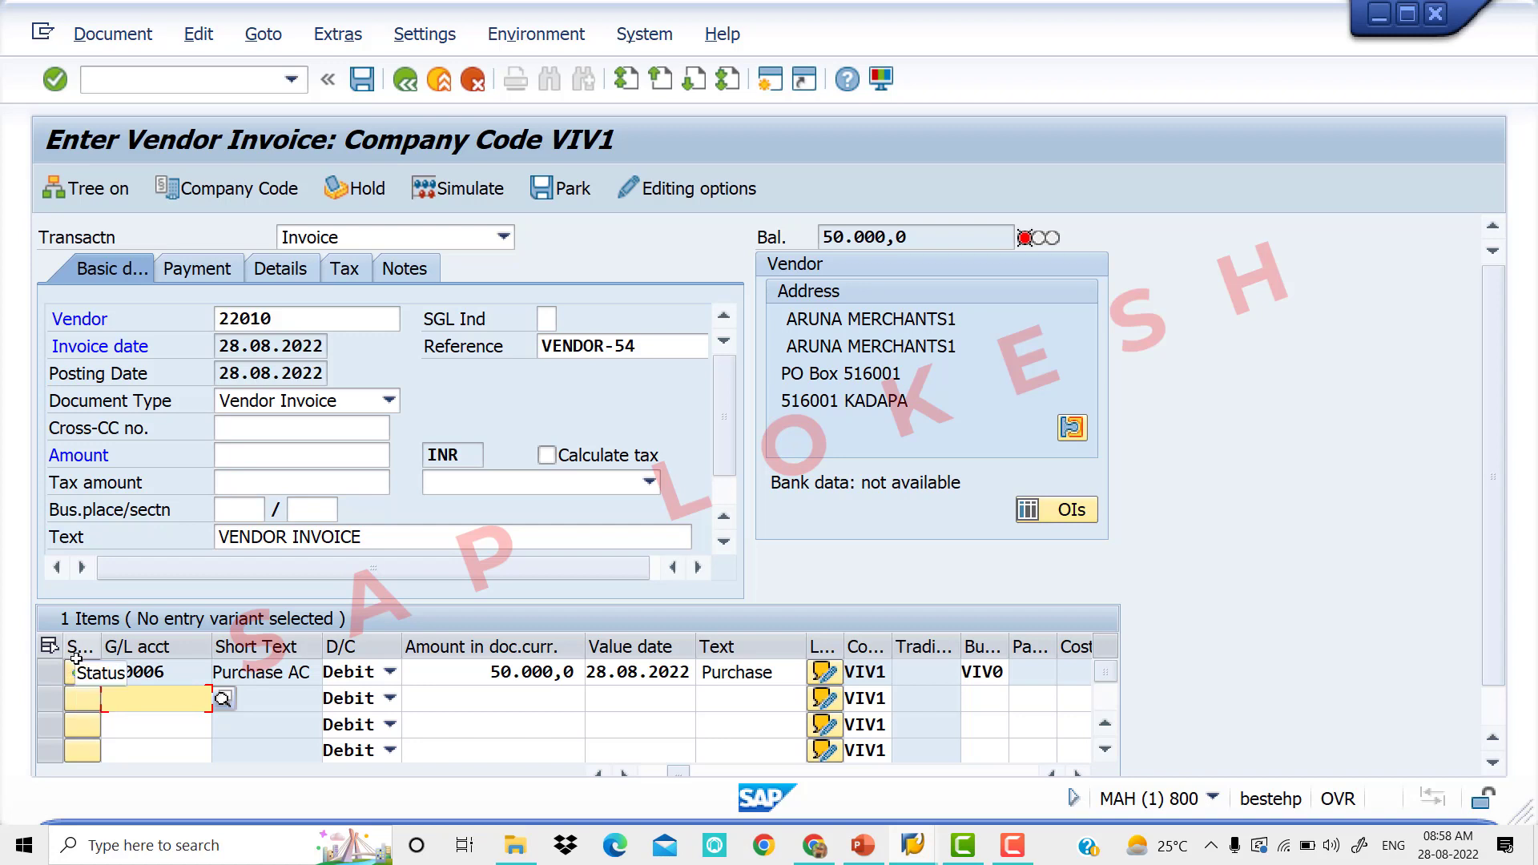
- Enable tax calculation in the invoice header with tax code Z1 (VIVO INPUT CGST & SGST)
click(548, 456)
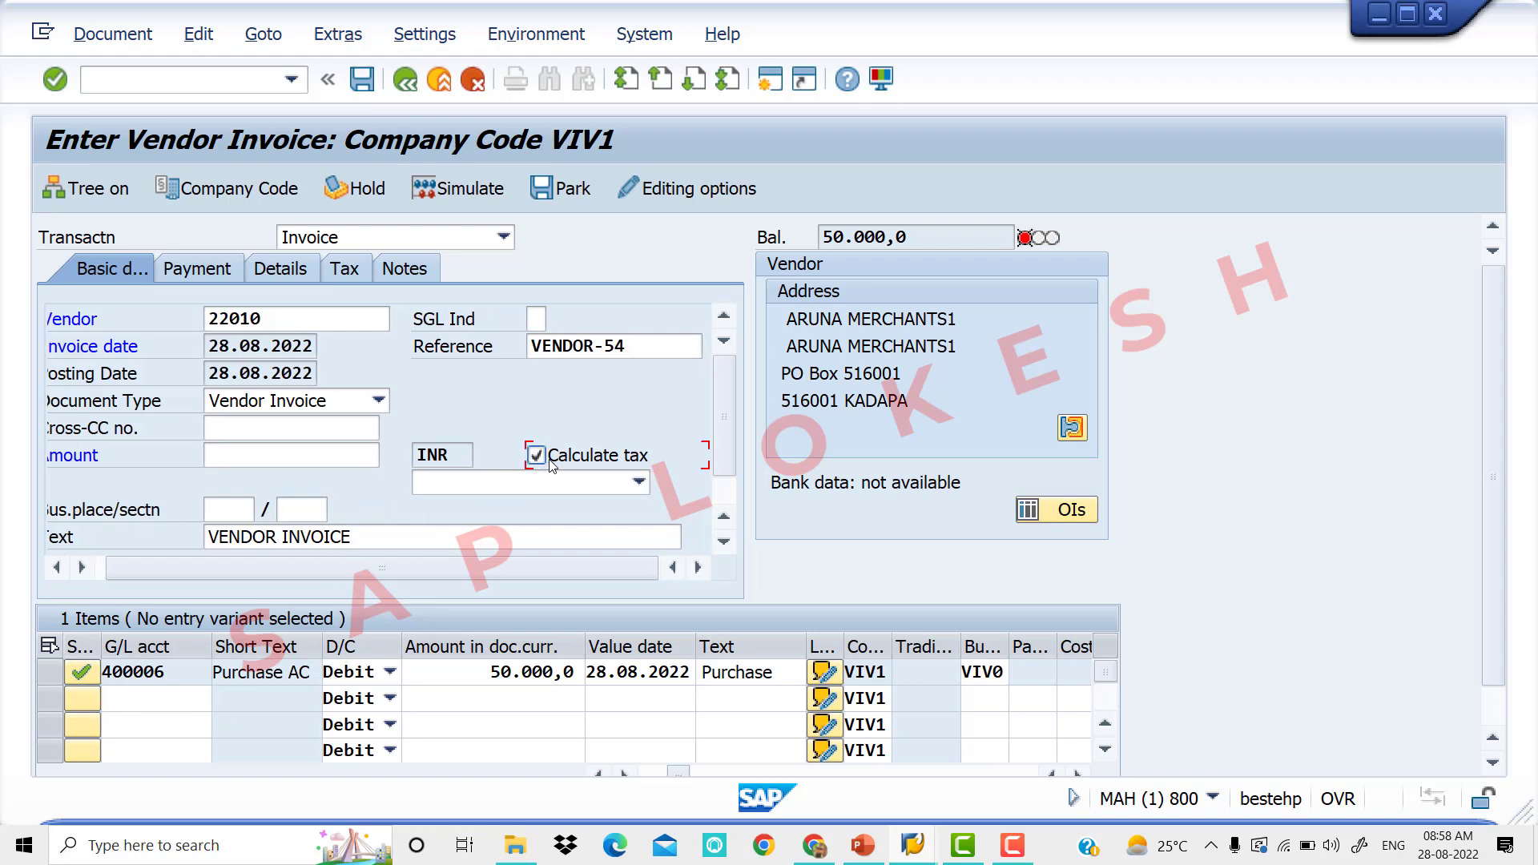
click(638, 483)
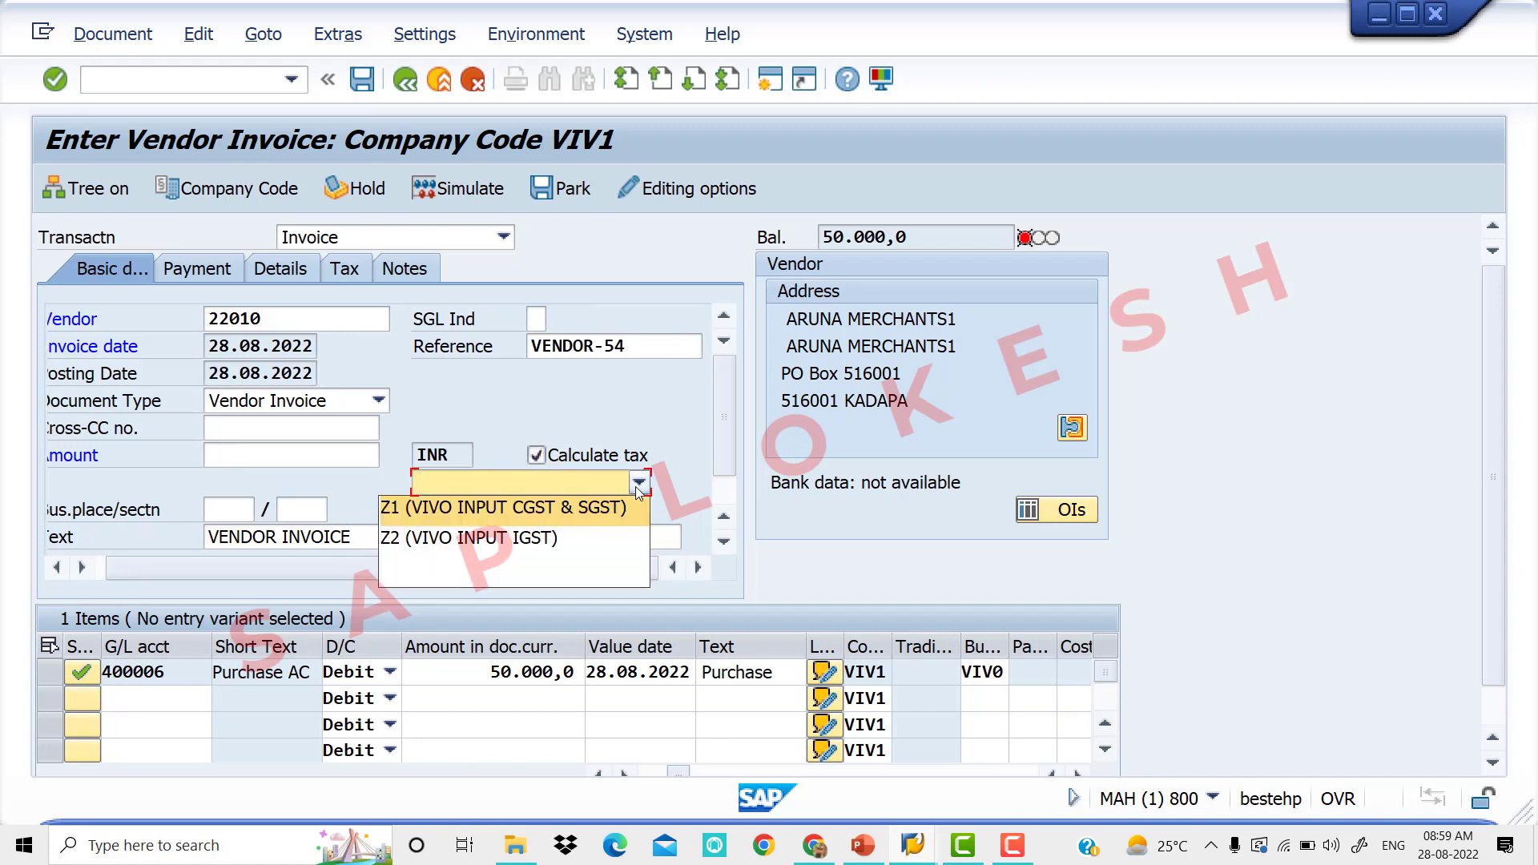
click(559, 516)
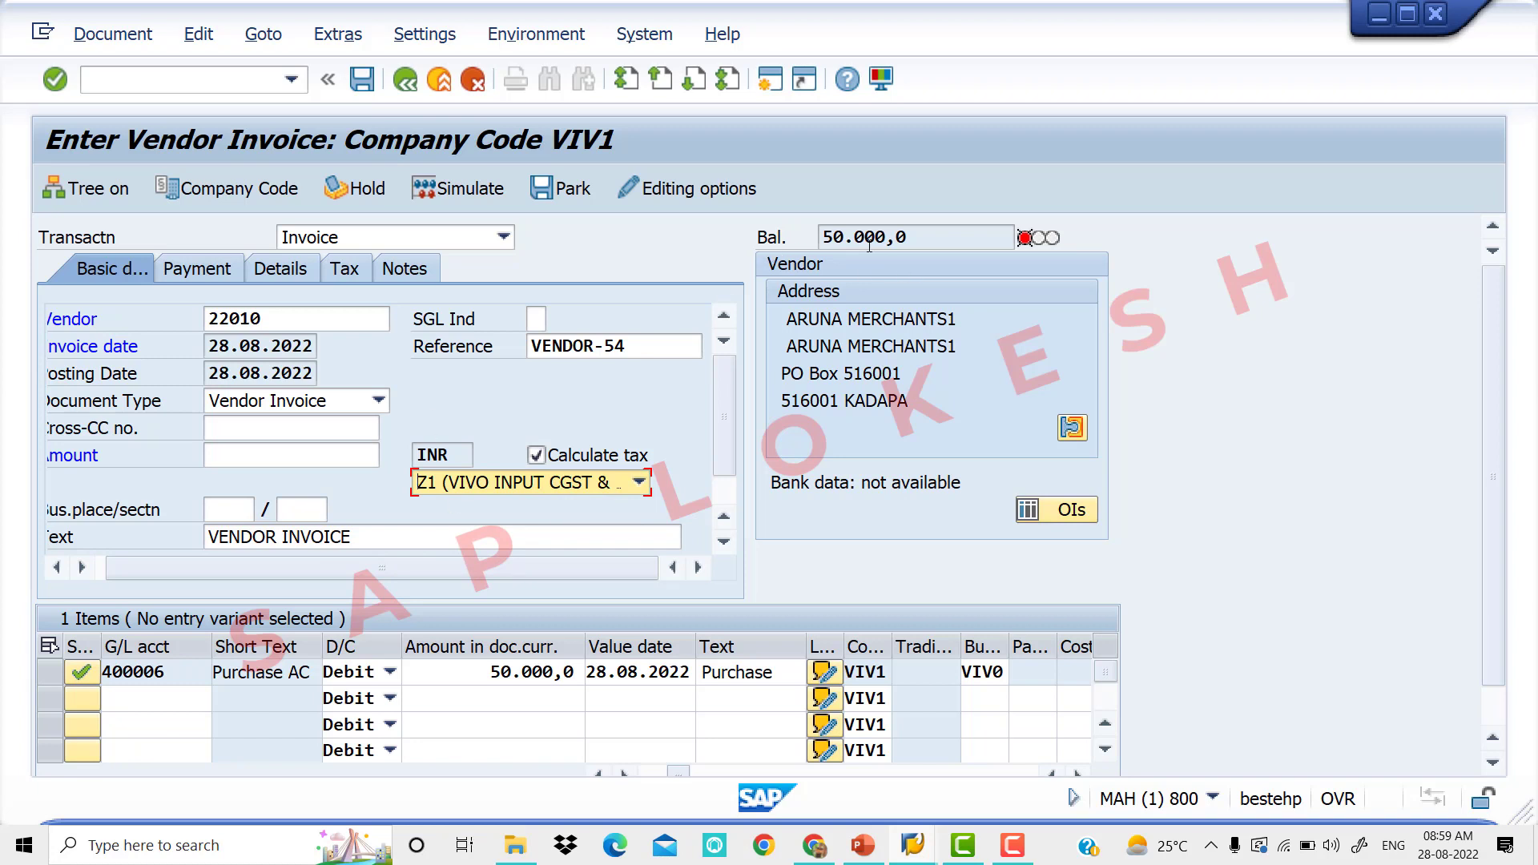
- Copy the balance of 50.000,0 into the header amount and simulate the invoice posting
drag(923, 240, 809, 232)
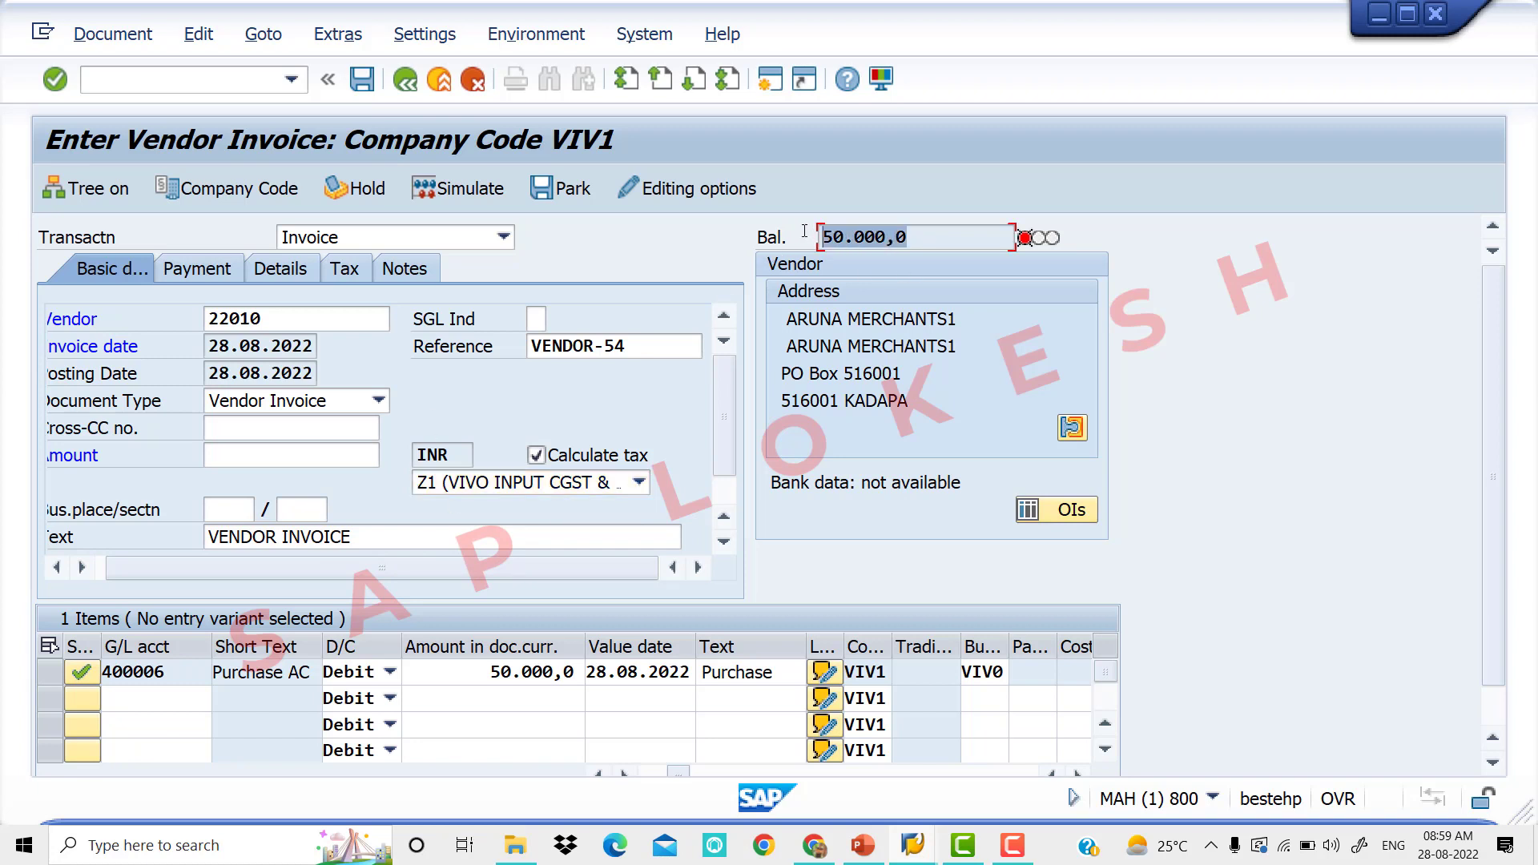
key(ctrl+c)
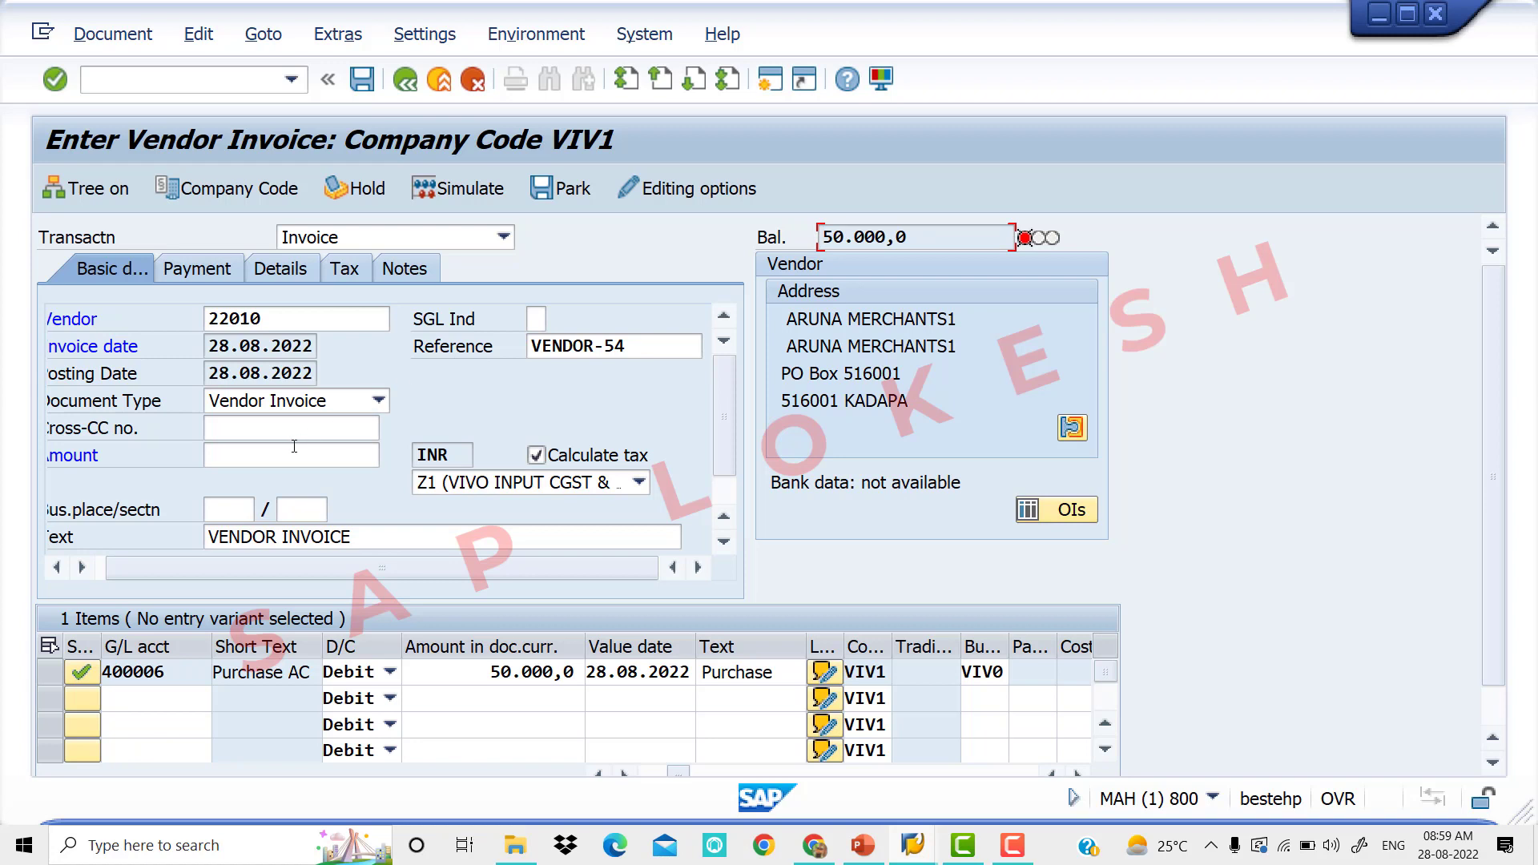
click(294, 454)
key(ctrl+v)
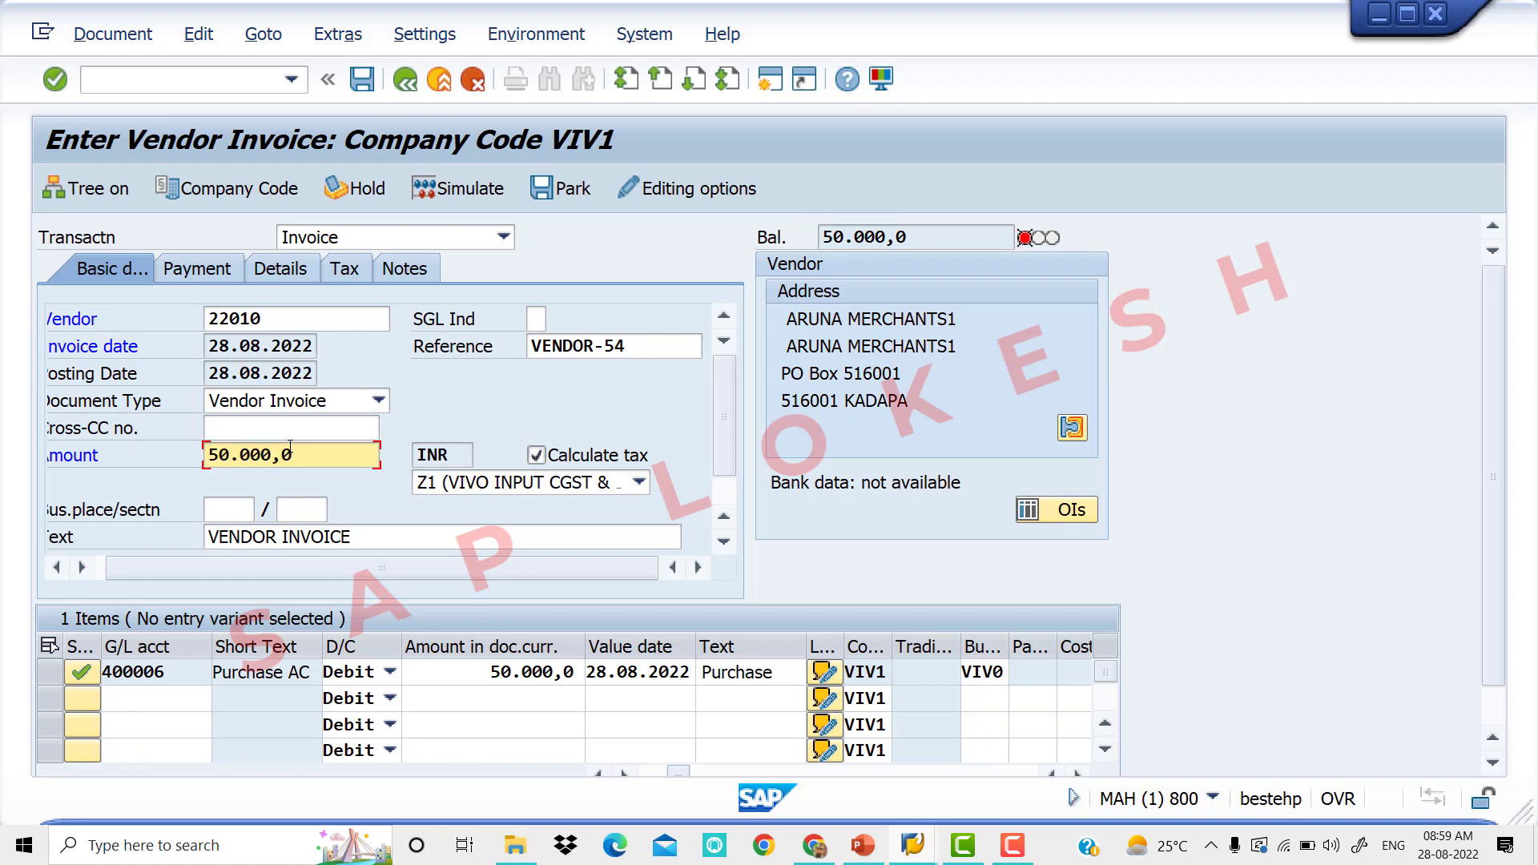
click(473, 189)
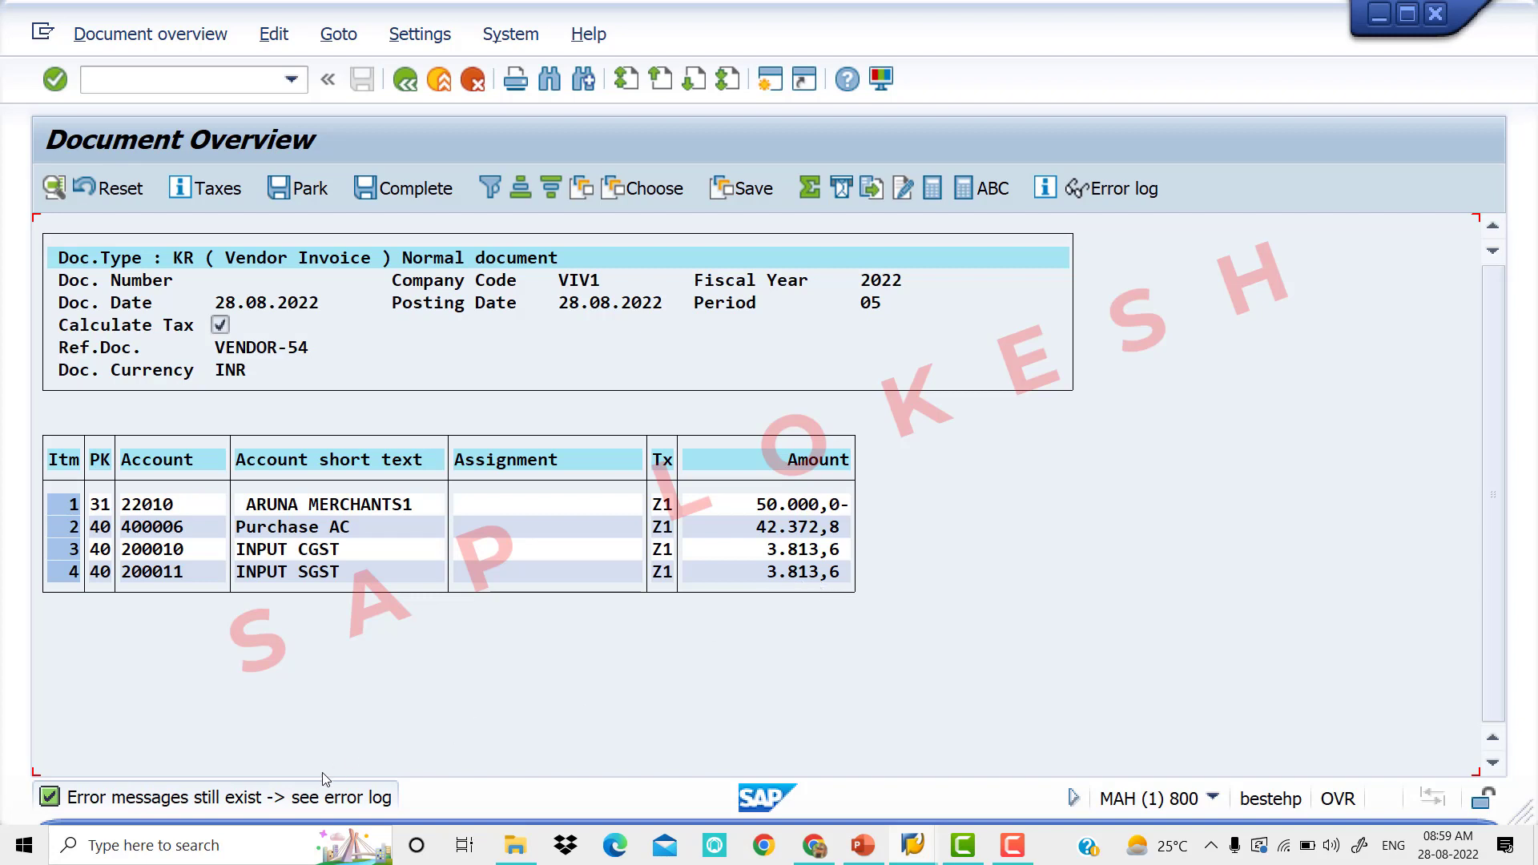
- Set the INPUT CGST line's business area to VIV0 and its text to TEXT, and return to the document overview
double_click(343, 550)
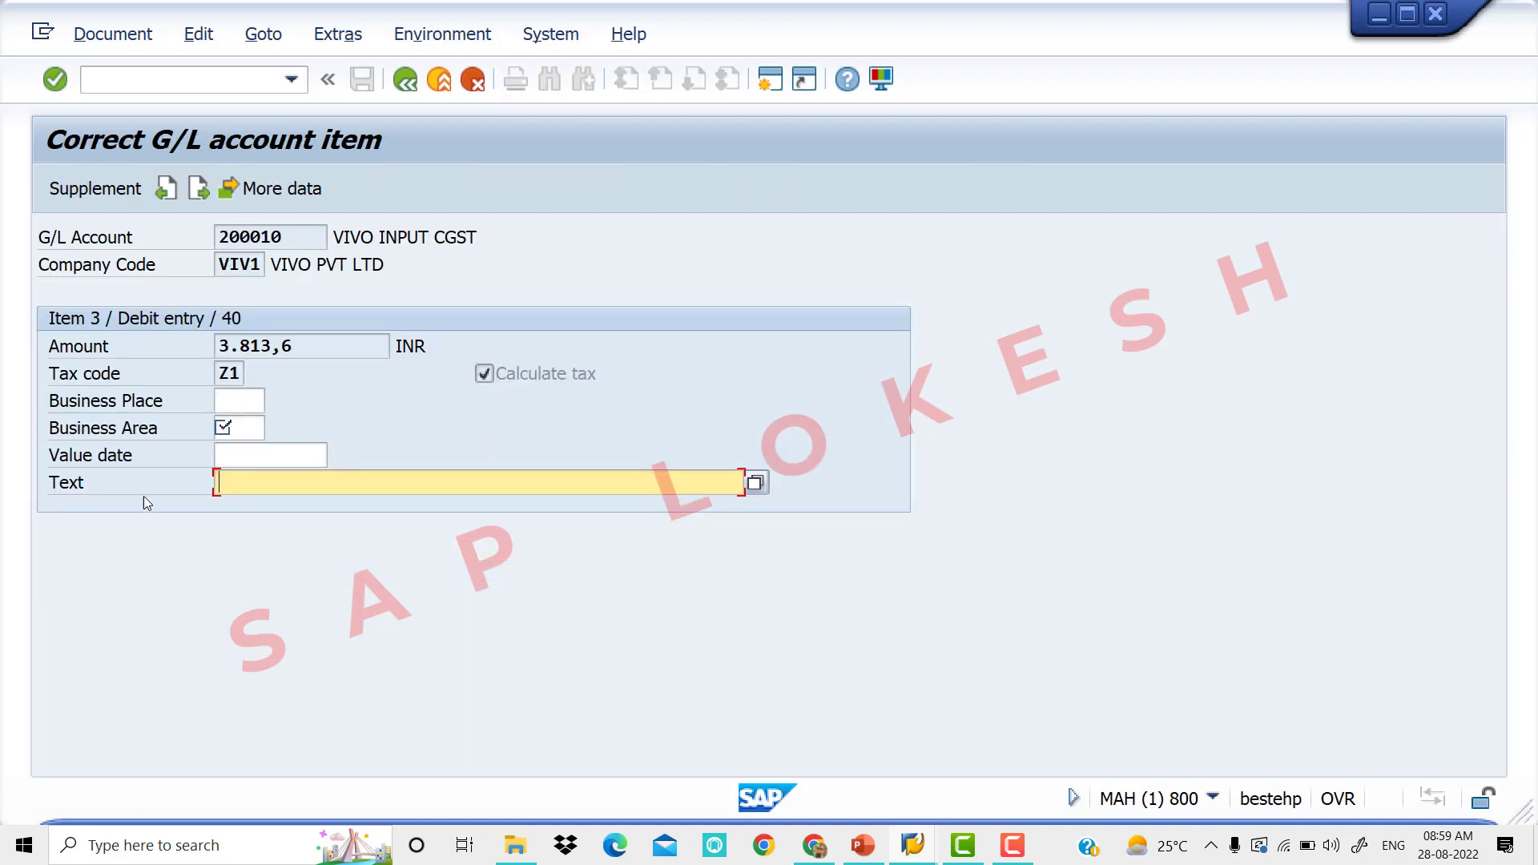
click(235, 429)
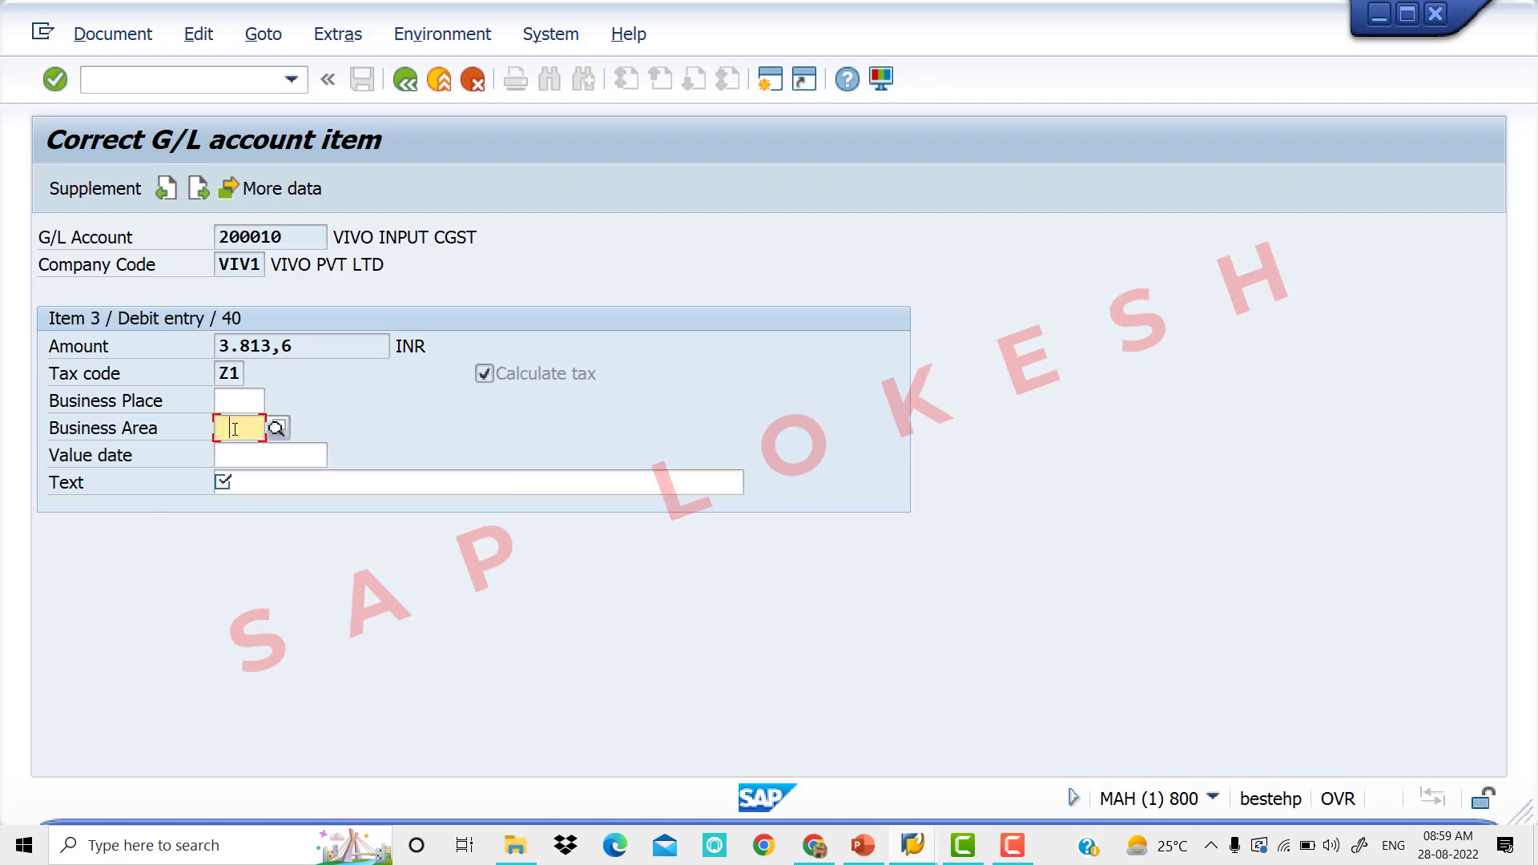
key(Down)
key(Tab)
key(Tab)
key(Down)
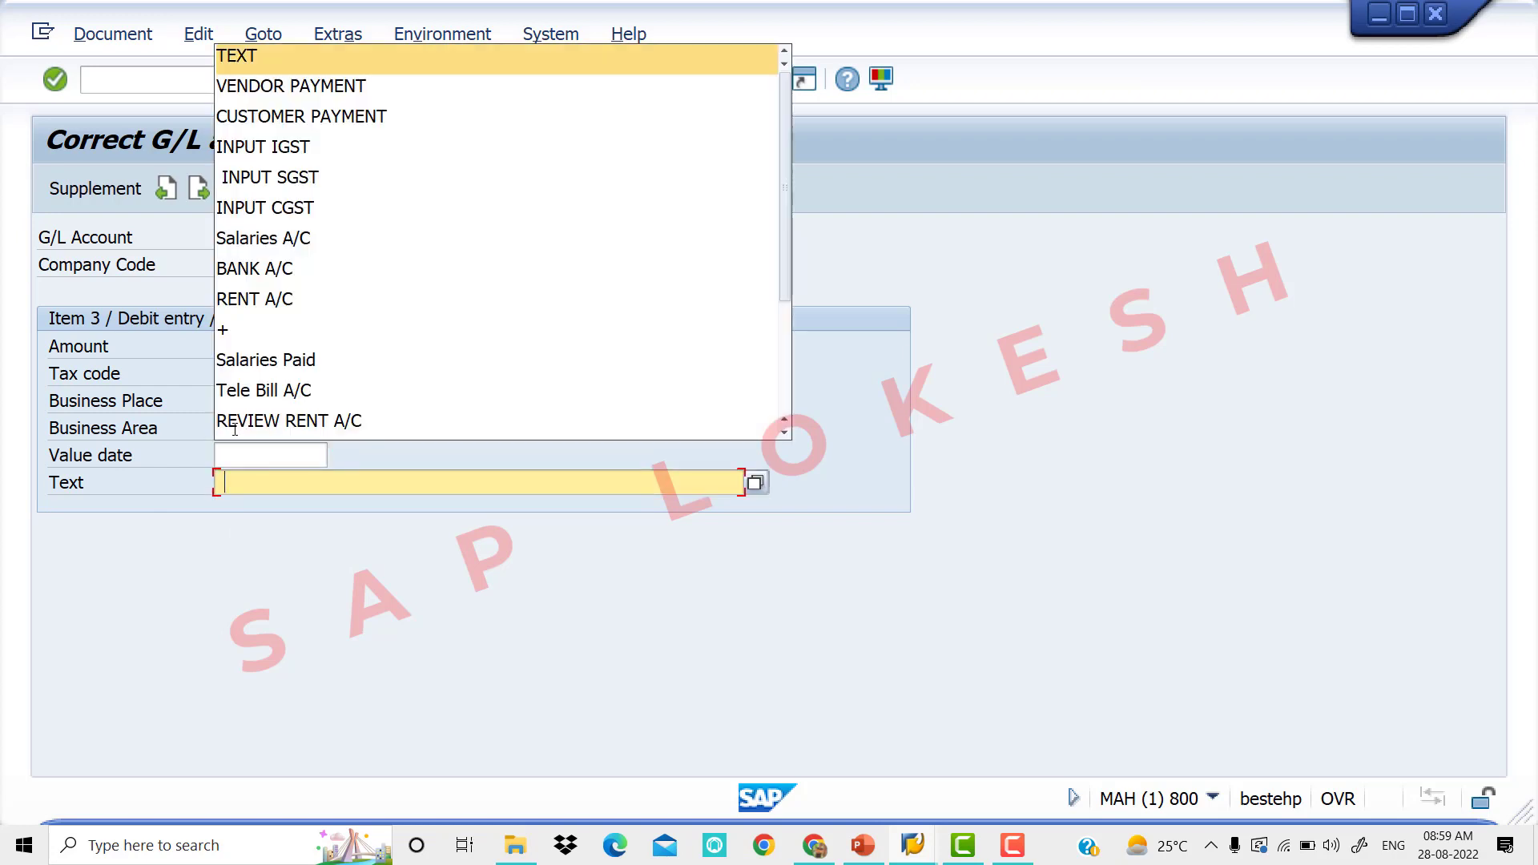
key(Return)
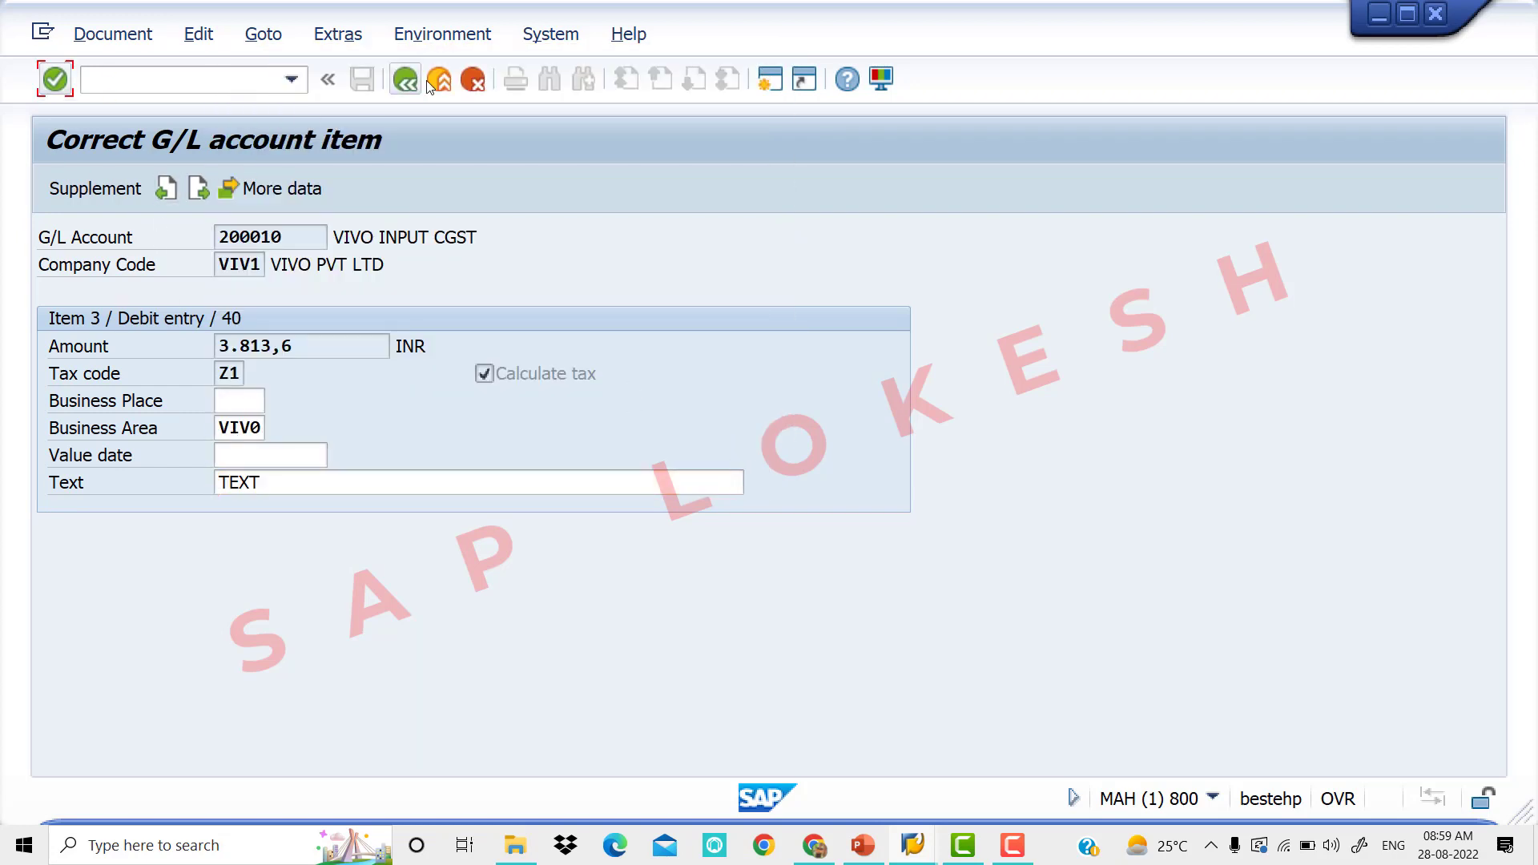
click(405, 79)
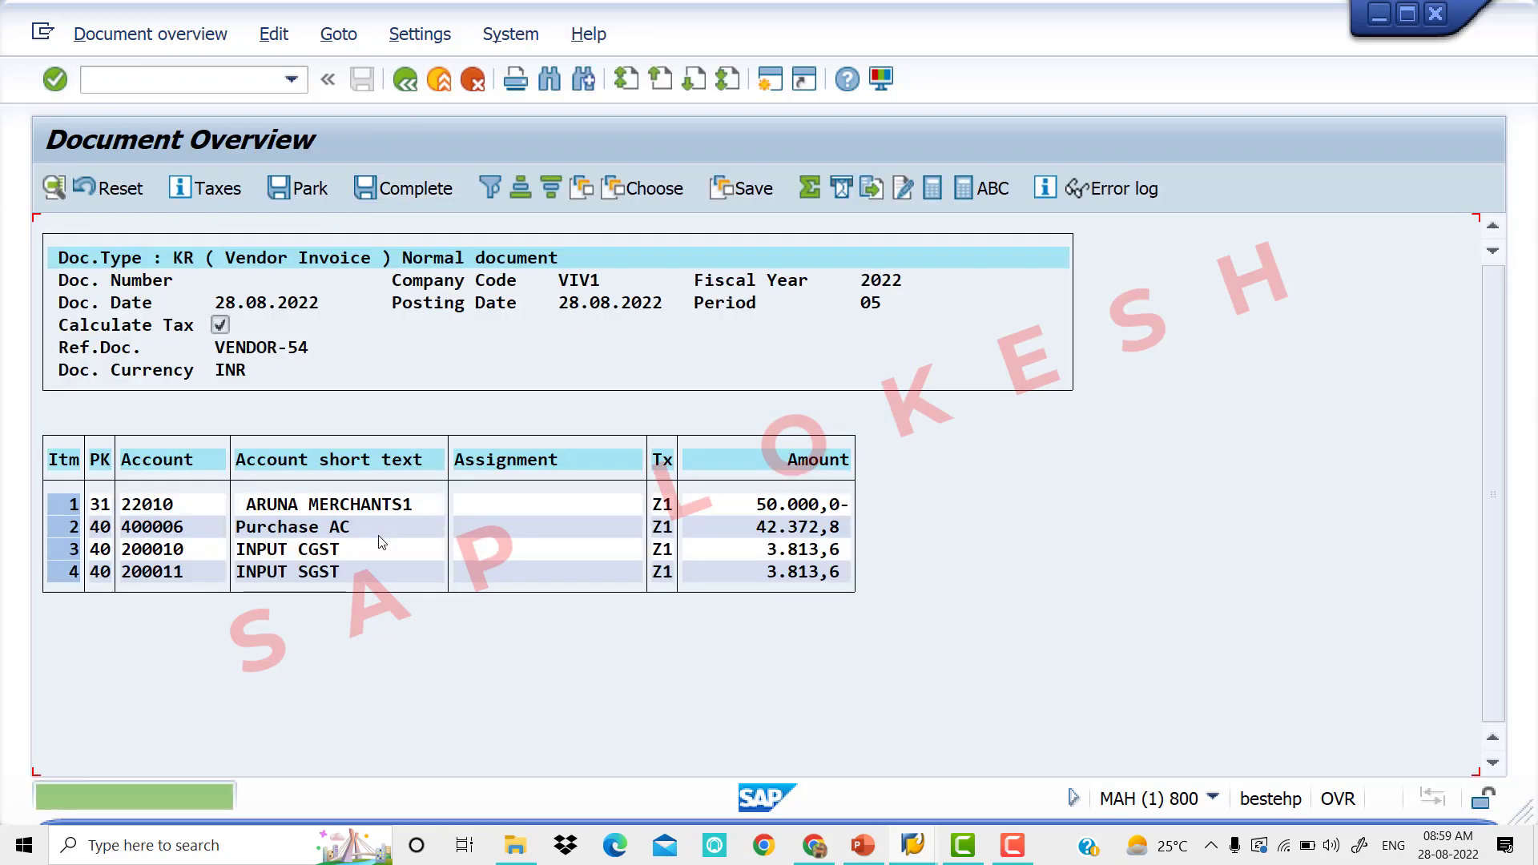
- Set the INPUT SGST line's text to TEXT and its business area to VIV0, and go back to the overview
double_click(362, 568)
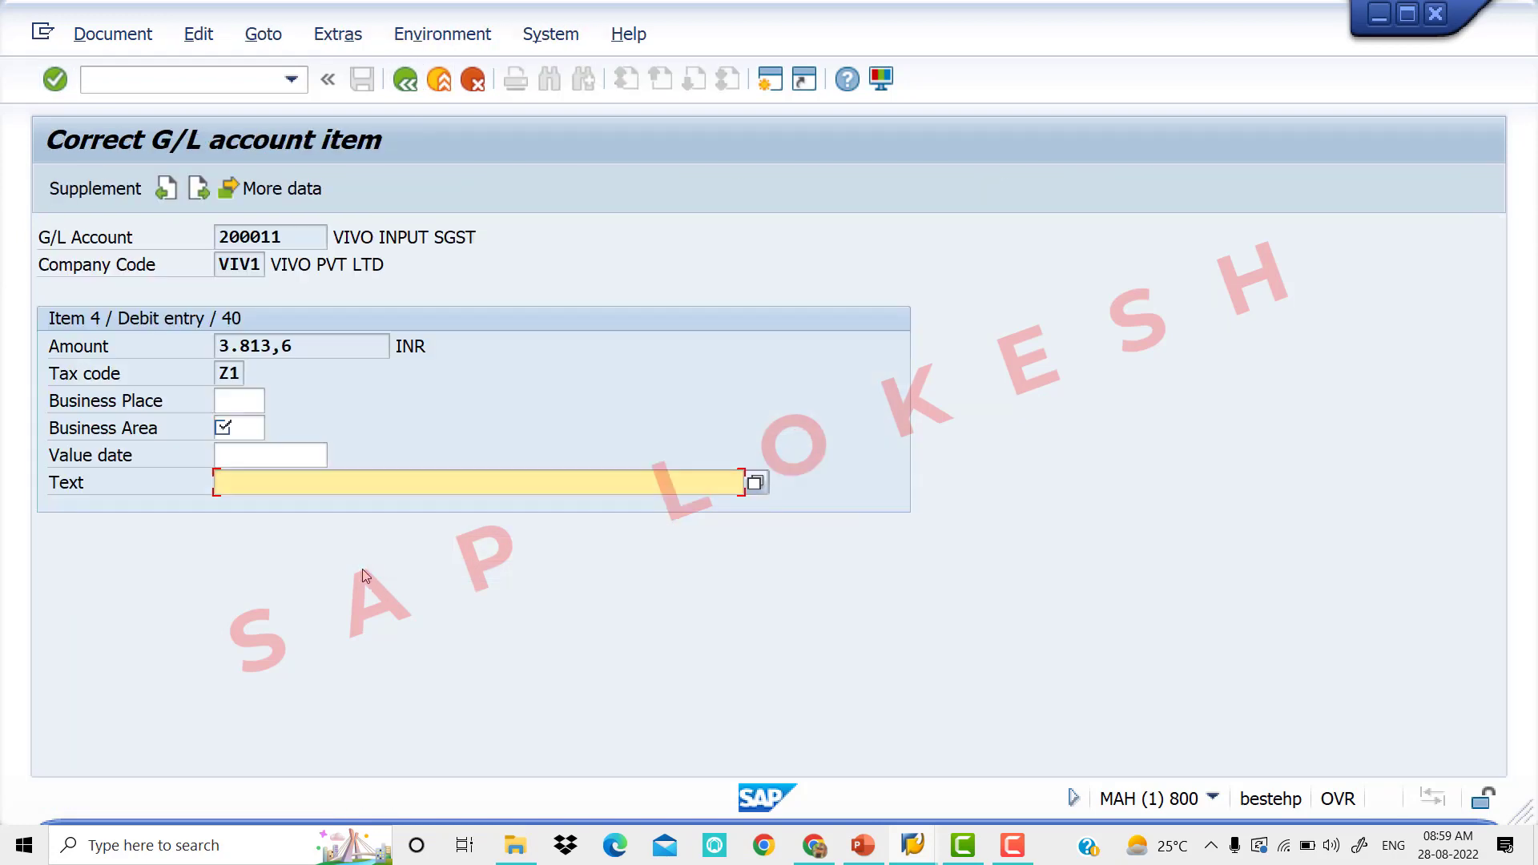
click(280, 490)
key(Down)
key(Return)
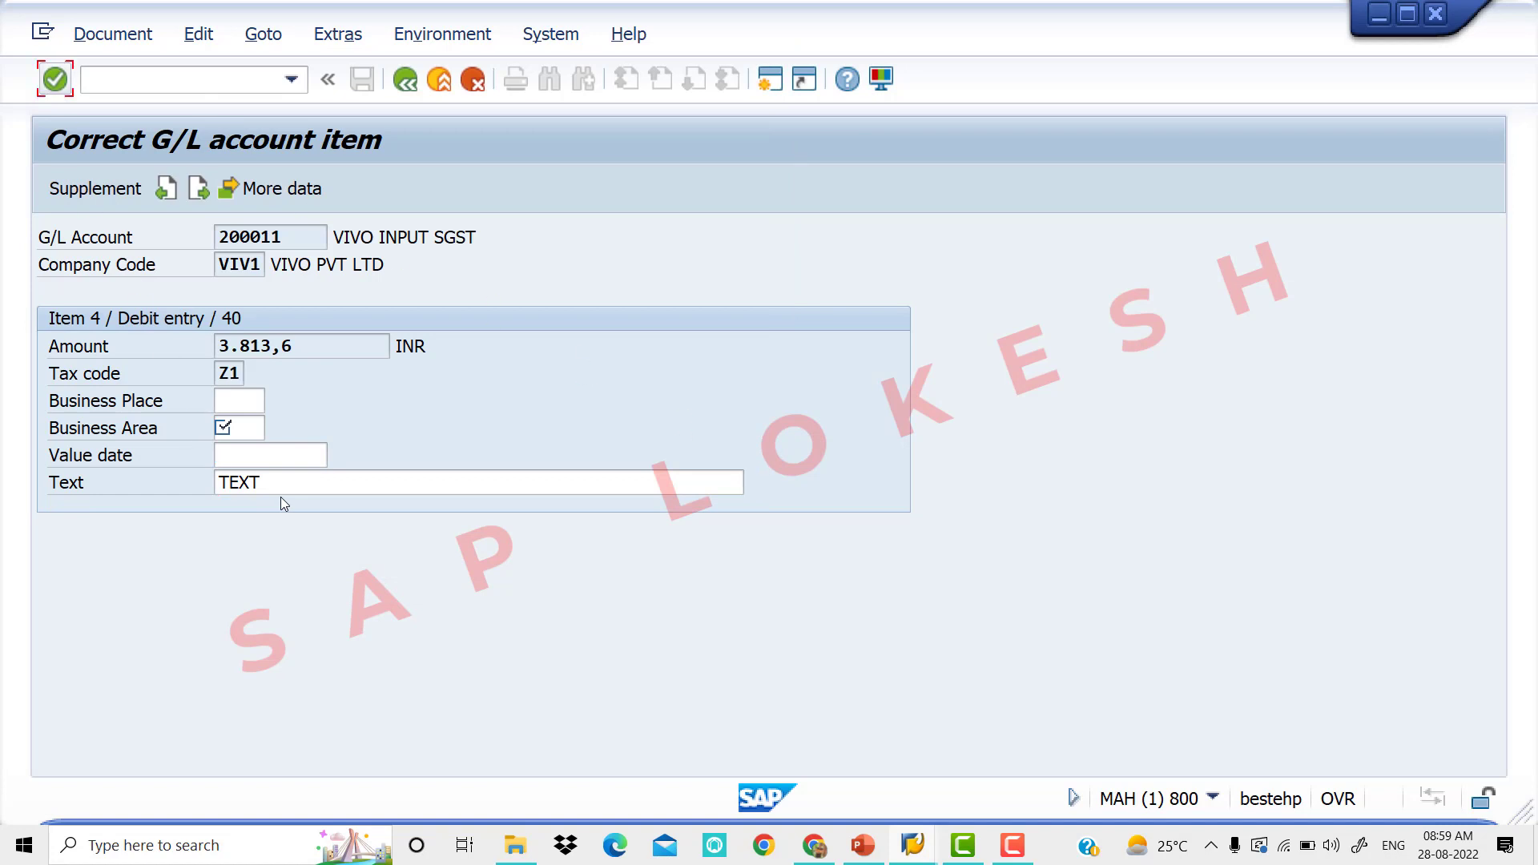
click(252, 425)
key(Down)
key(Return)
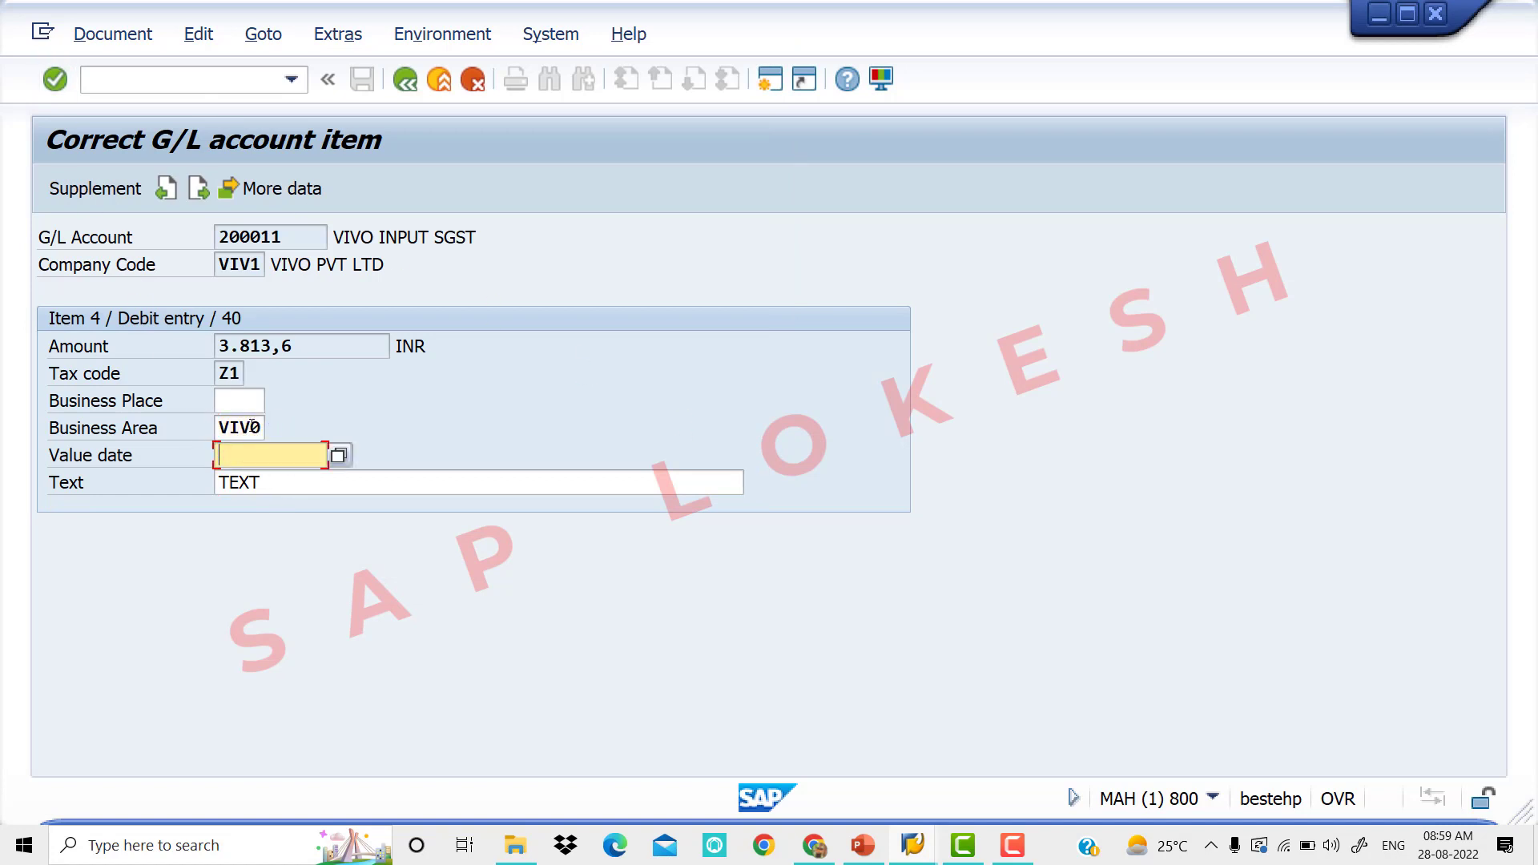
click(404, 79)
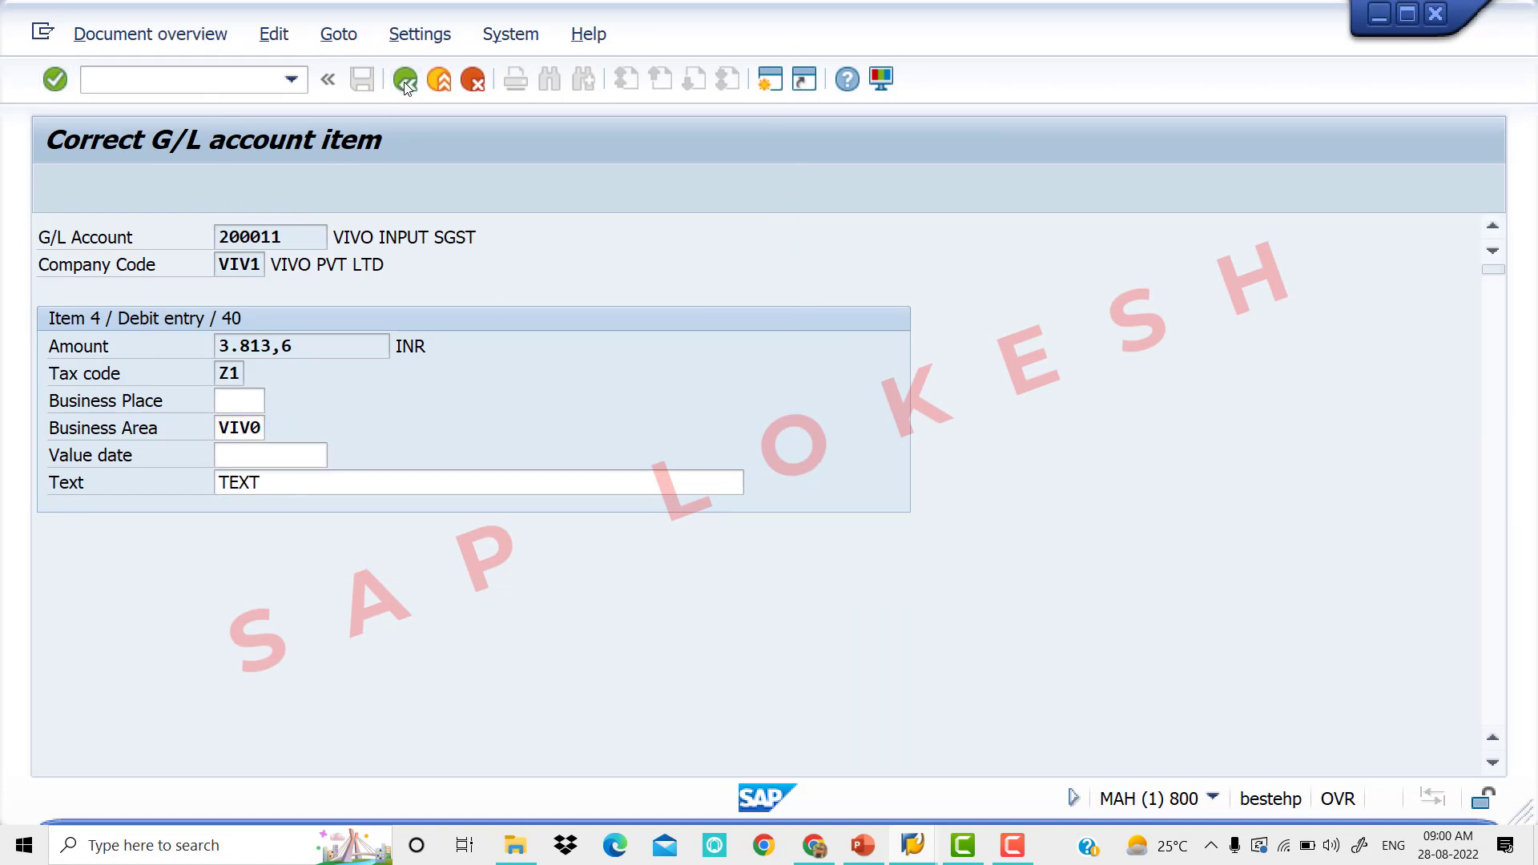
- Switch to PowerPoint and examine the example journal entry for the Aruna Merchants purchase
click(862, 845)
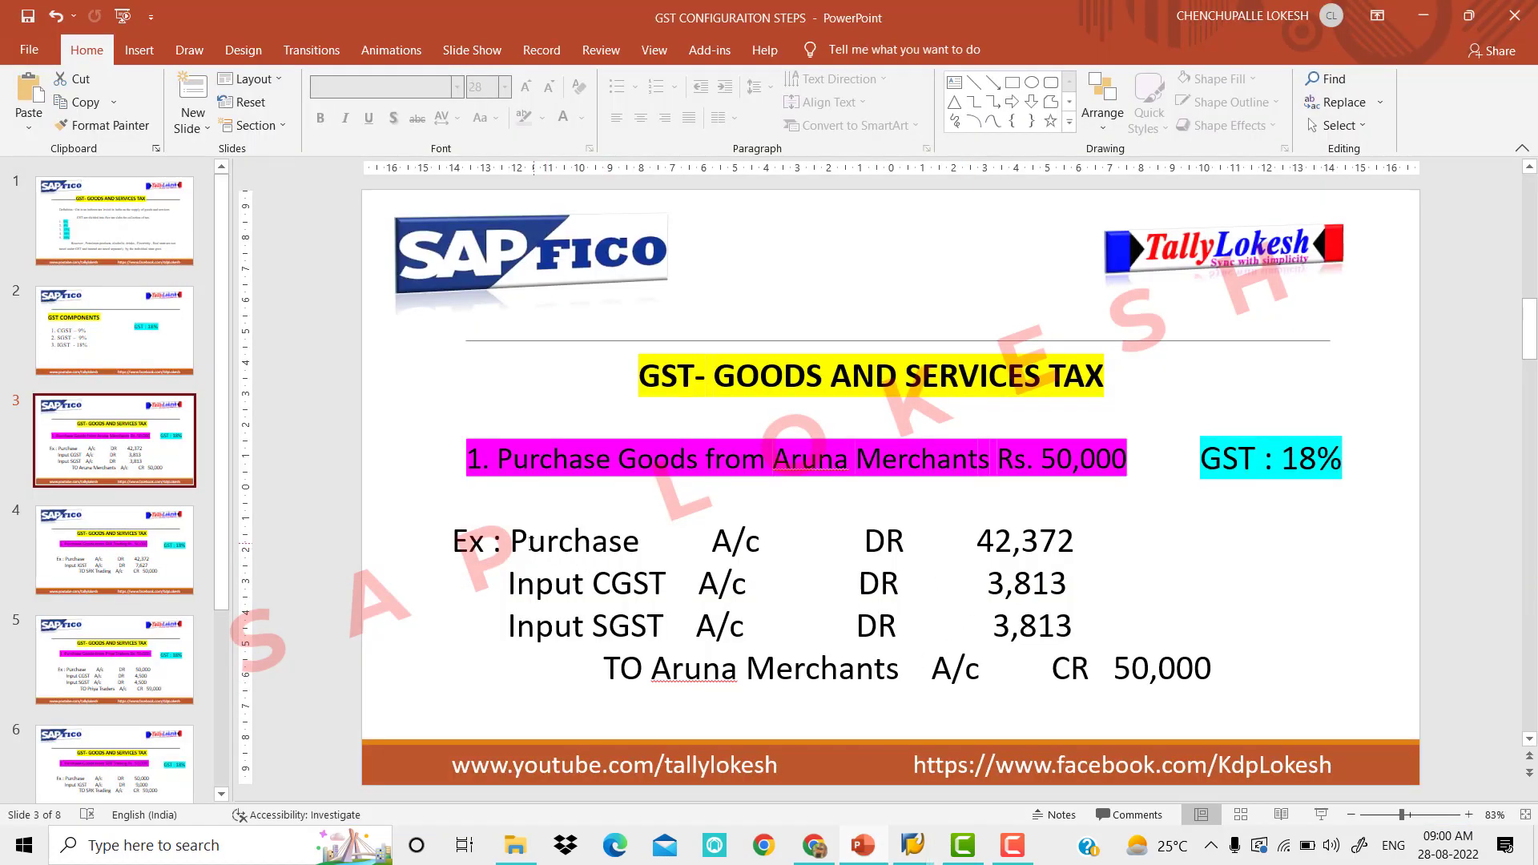
drag(510, 541, 1154, 657)
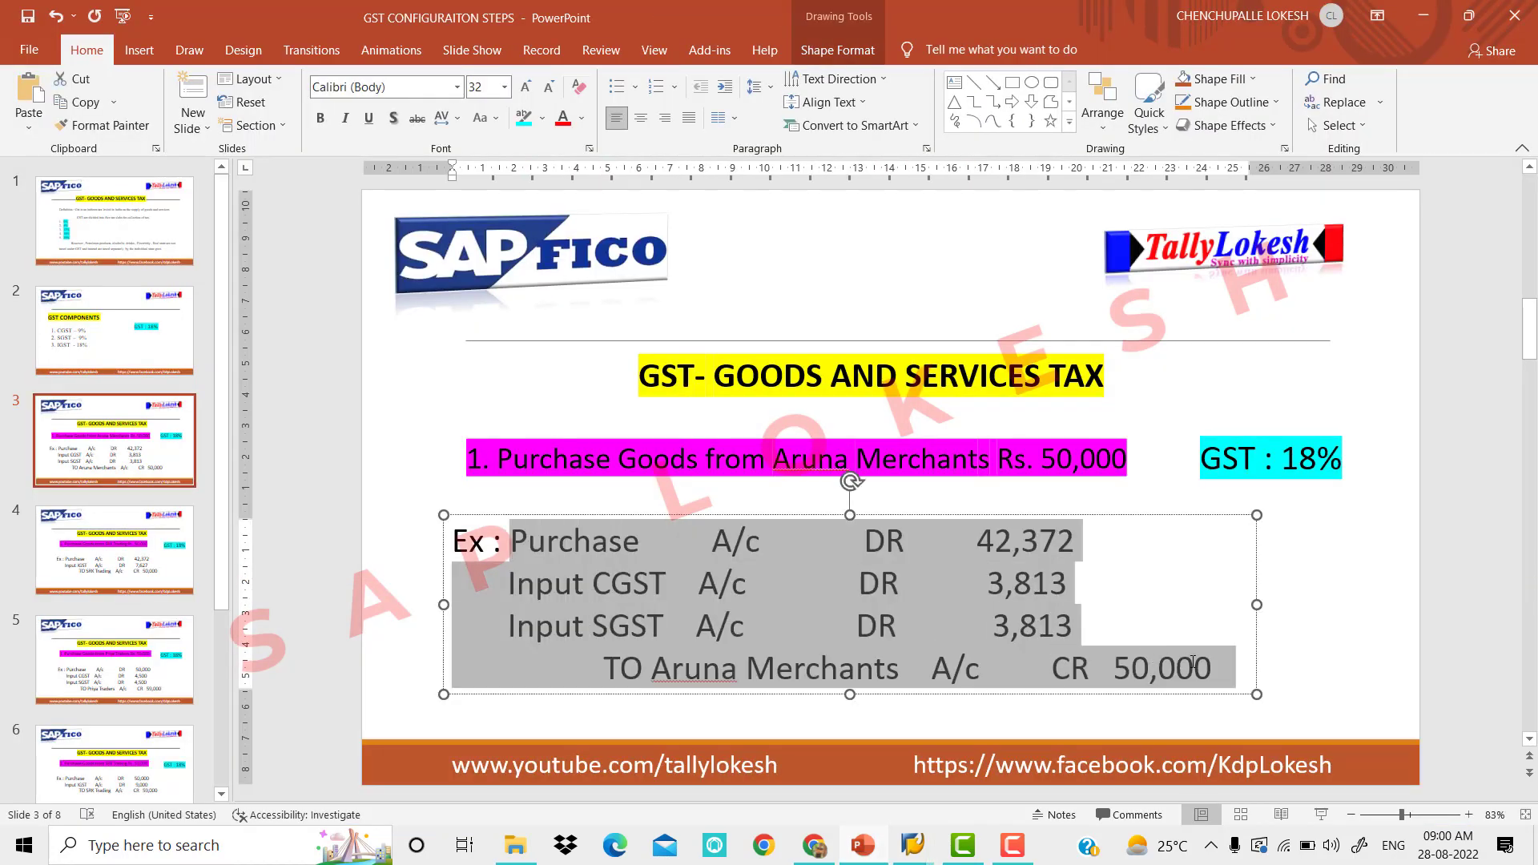
click(1364, 536)
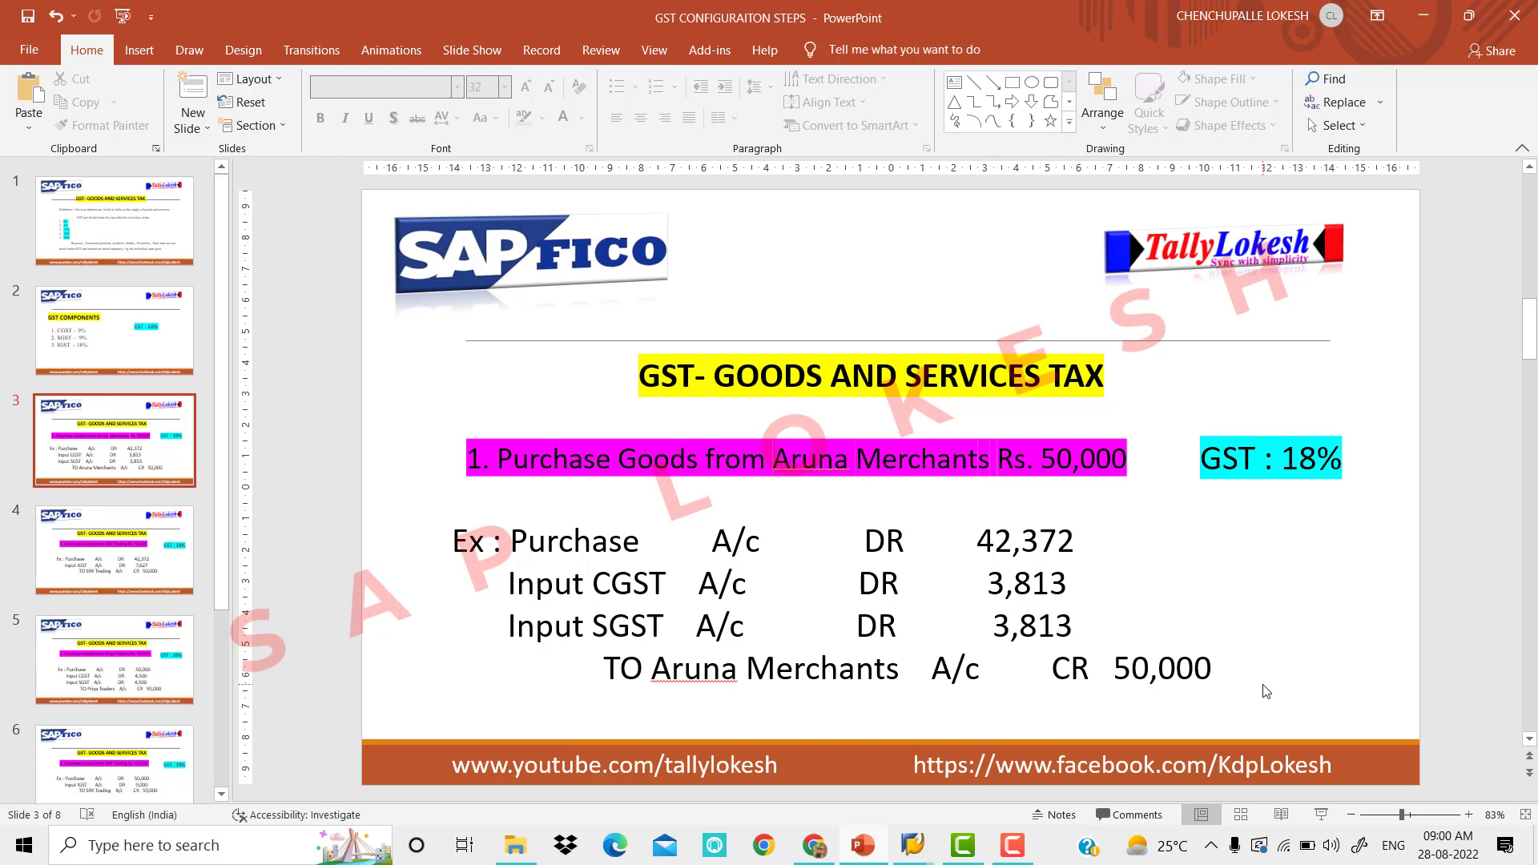
- Switch back to the SAP document overview and post the simulated vendor invoice
mouse_move(991, 856)
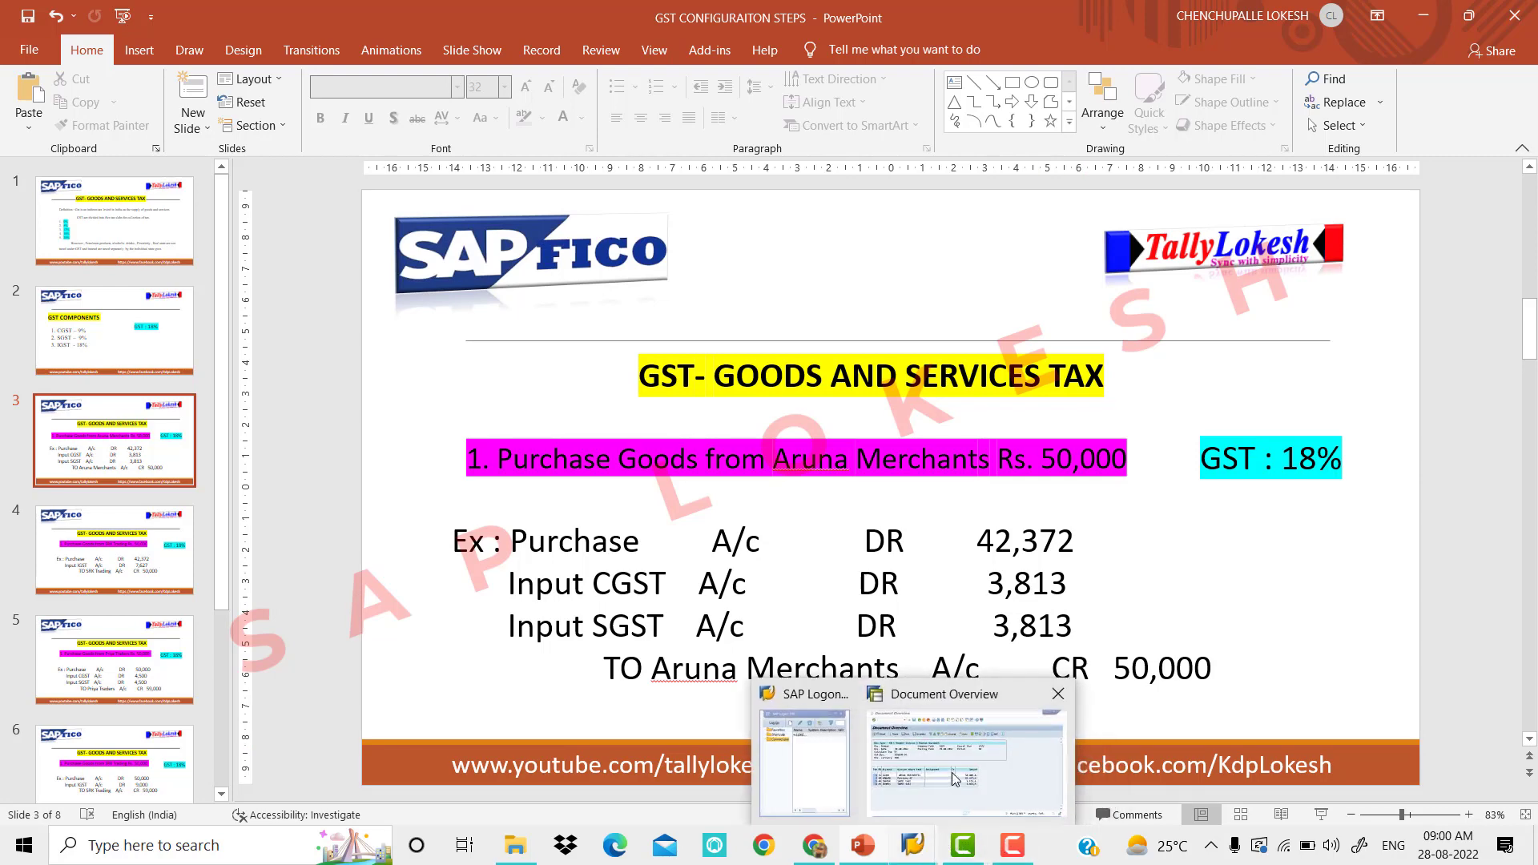
click(956, 775)
click(360, 93)
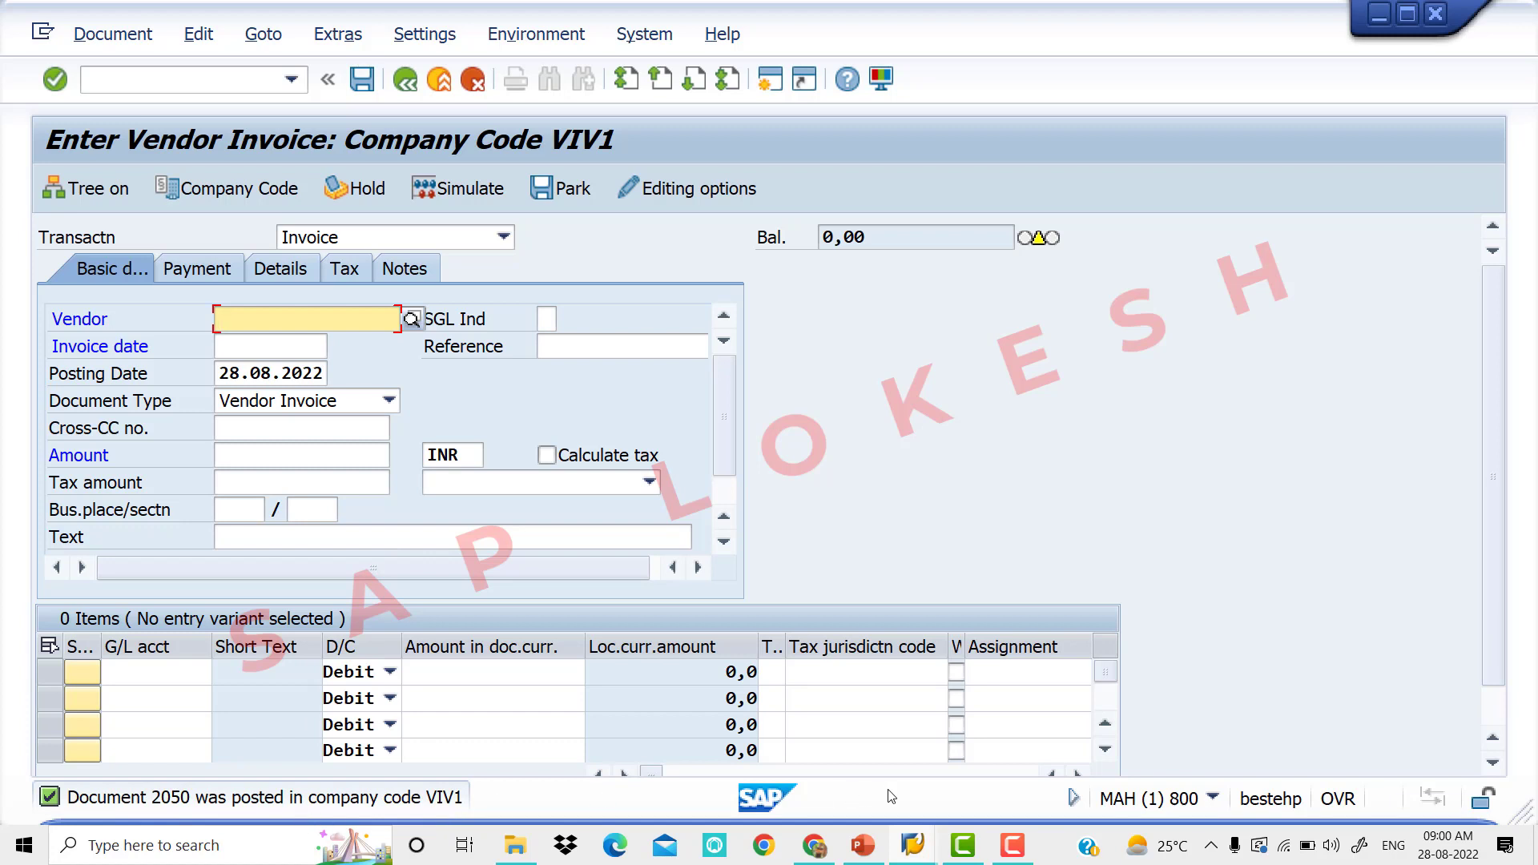
- Review the SRK Trading purchase example with Input IGST in PowerPoint and return to SAP's vendor invoice entry
click(856, 855)
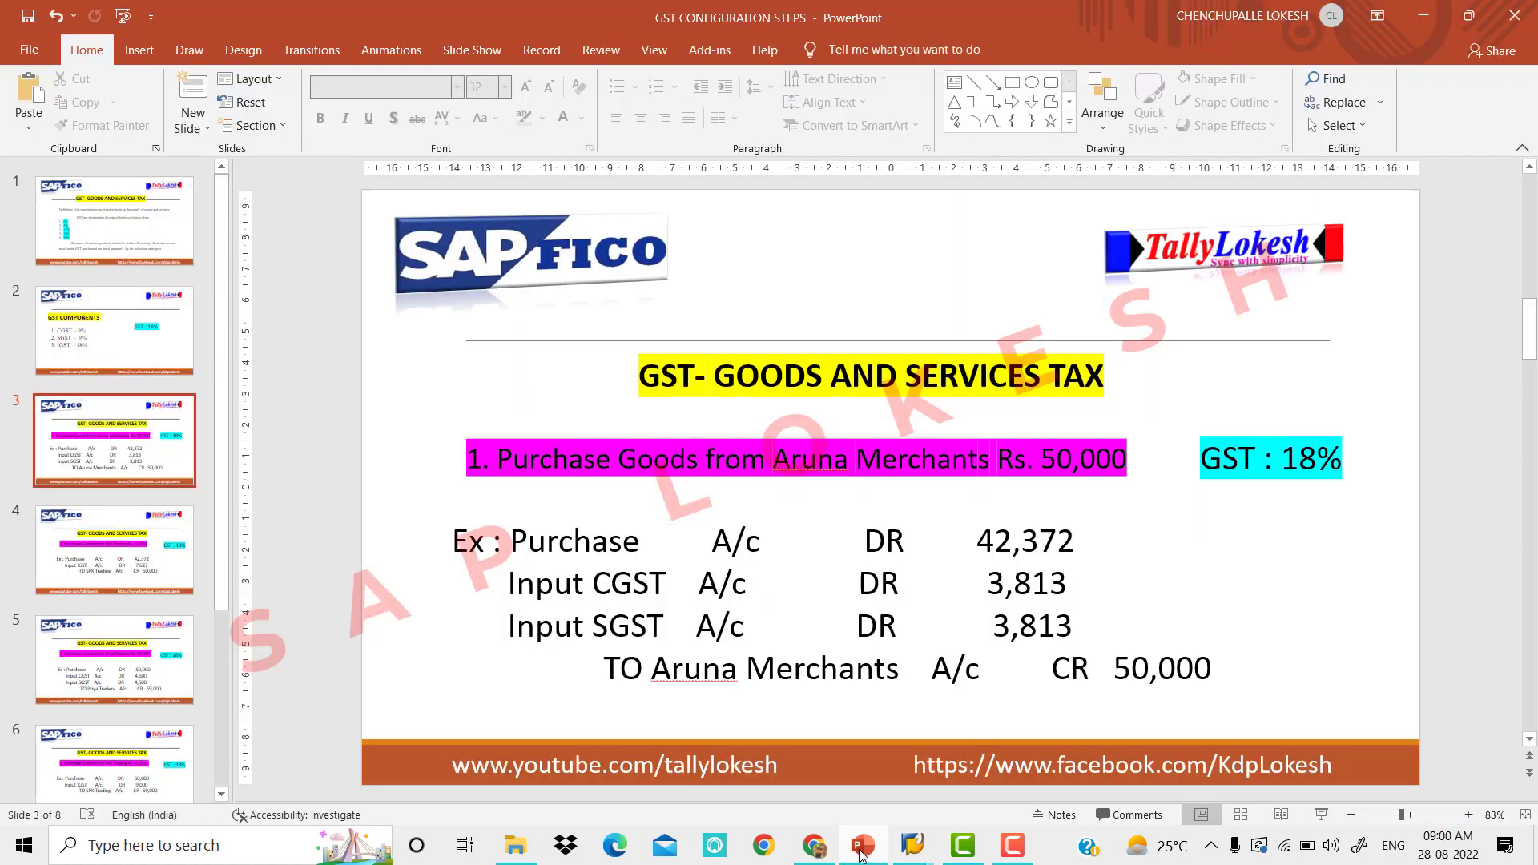
click(138, 553)
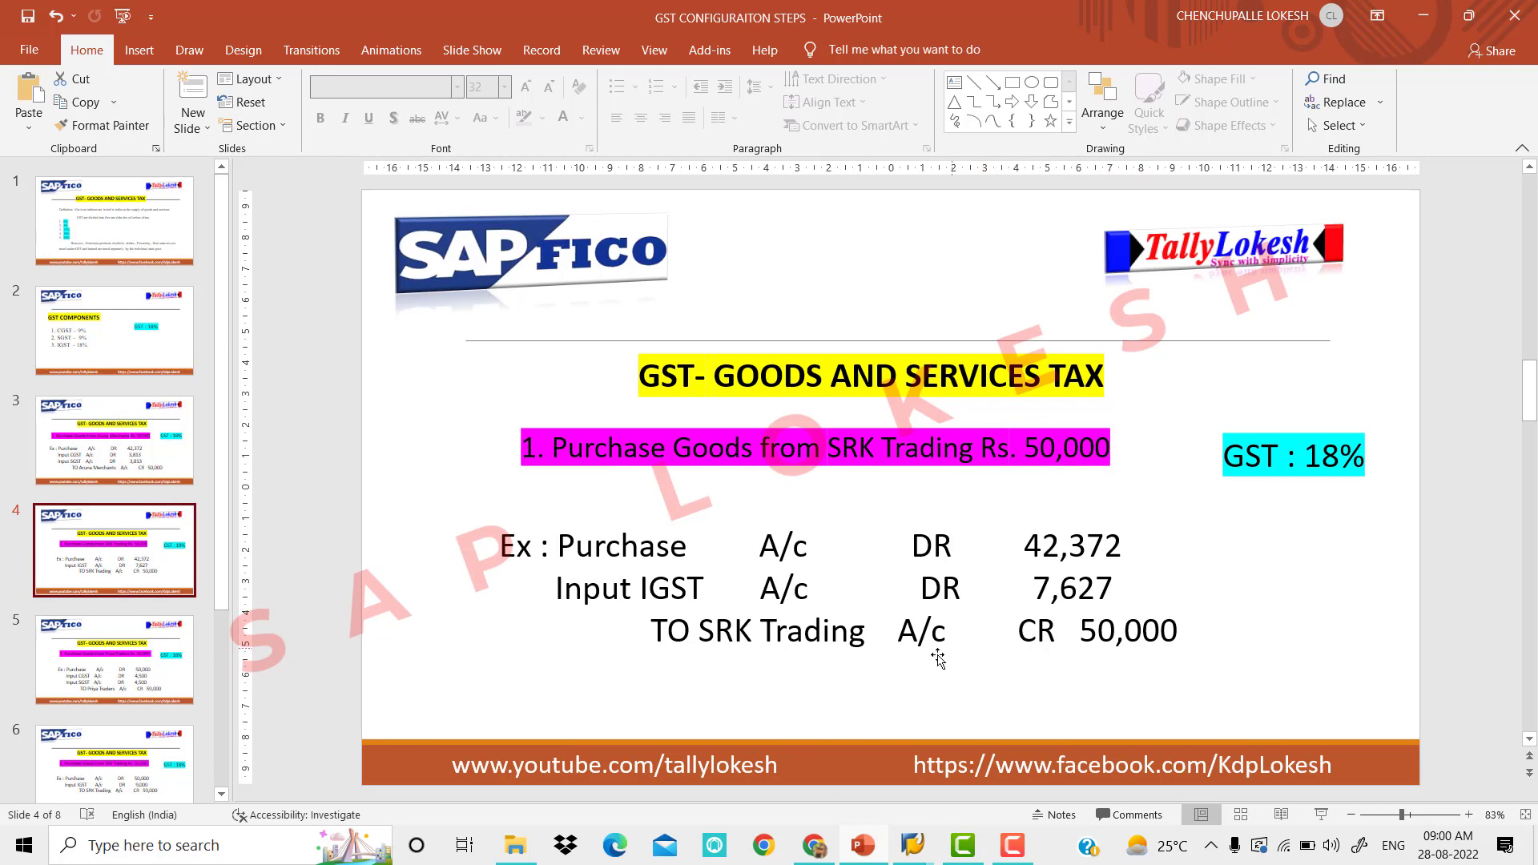
mouse_move(921, 851)
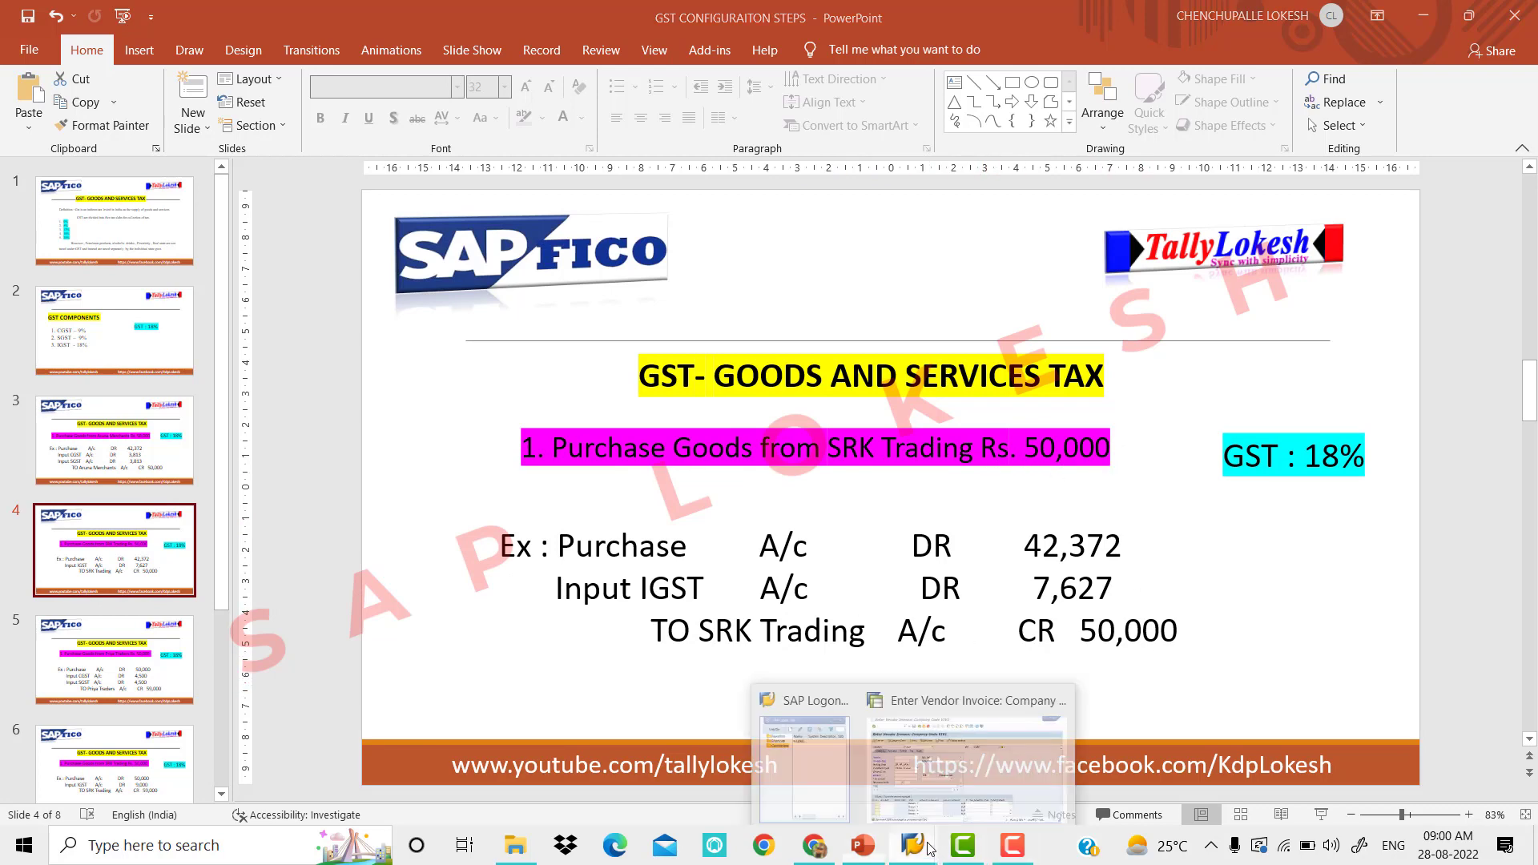
click(919, 789)
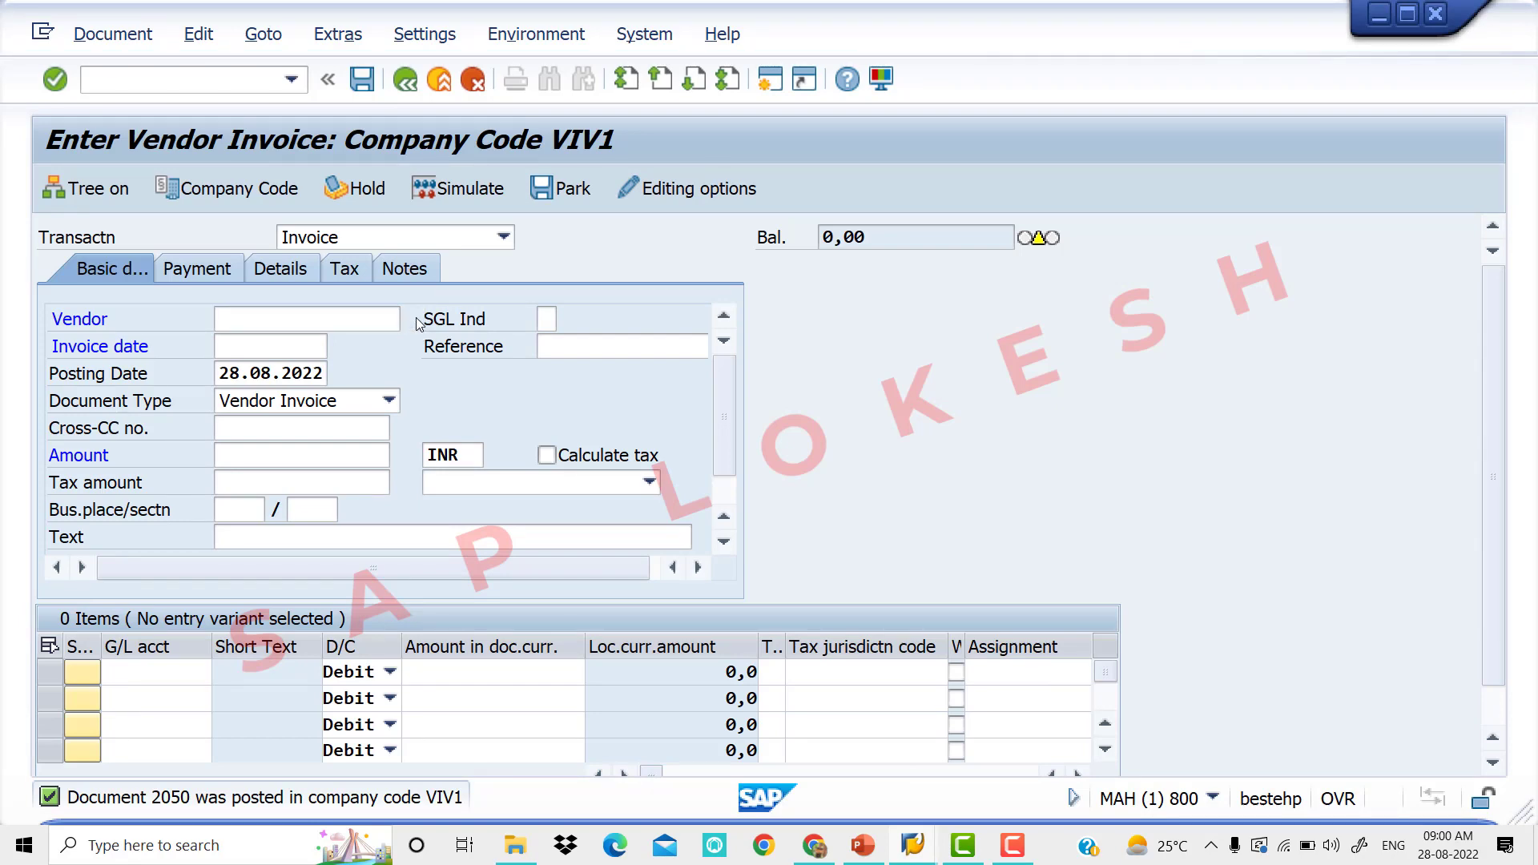
- Look up the vendors of company code VIV1 and select the SRK Trading account as the invoice's vendor
key(F4)
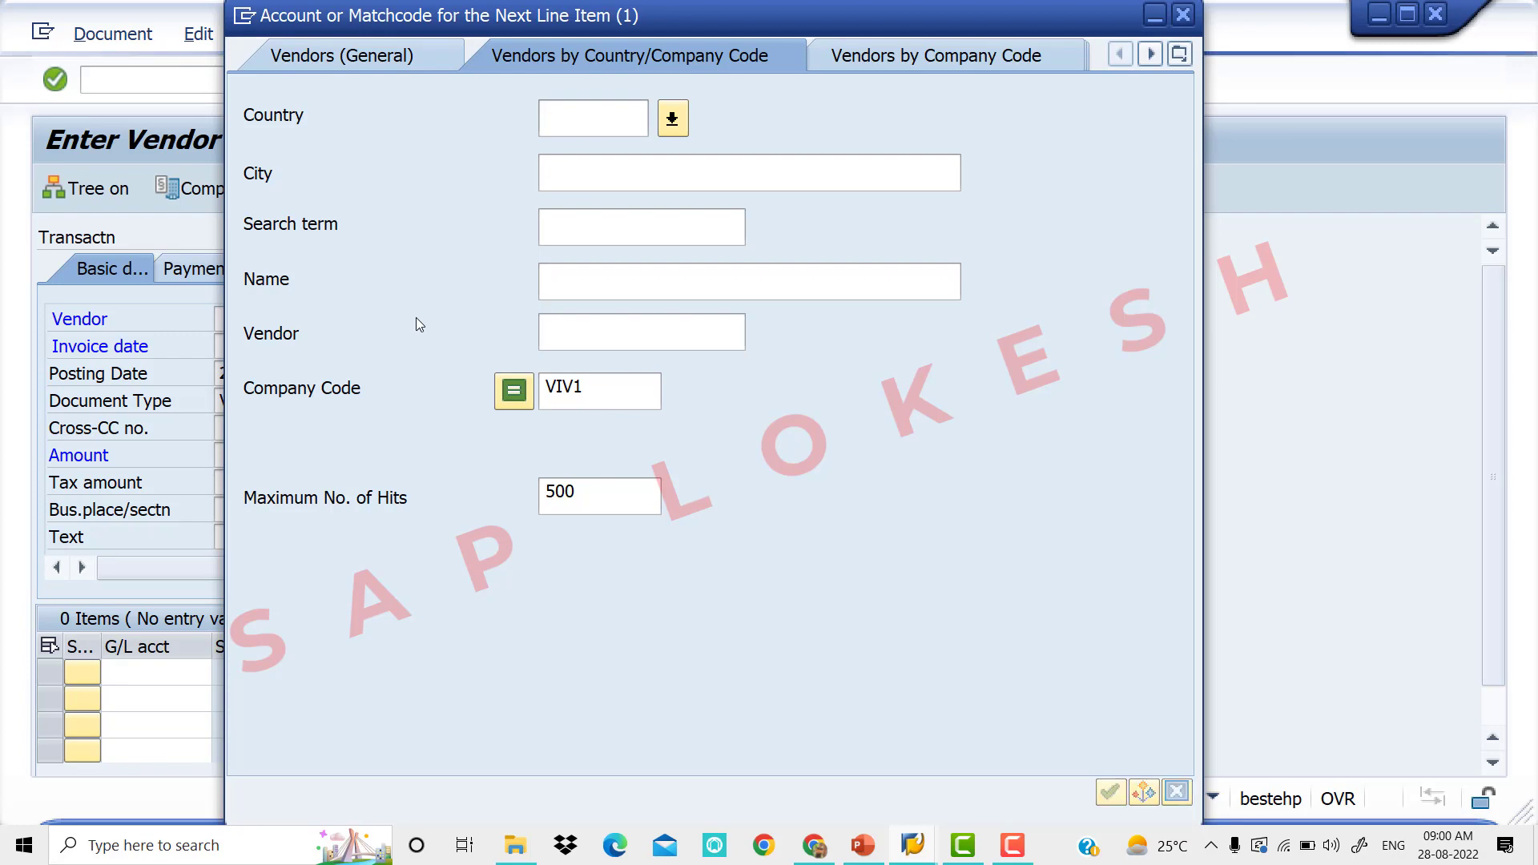
key(Return)
key(Escape)
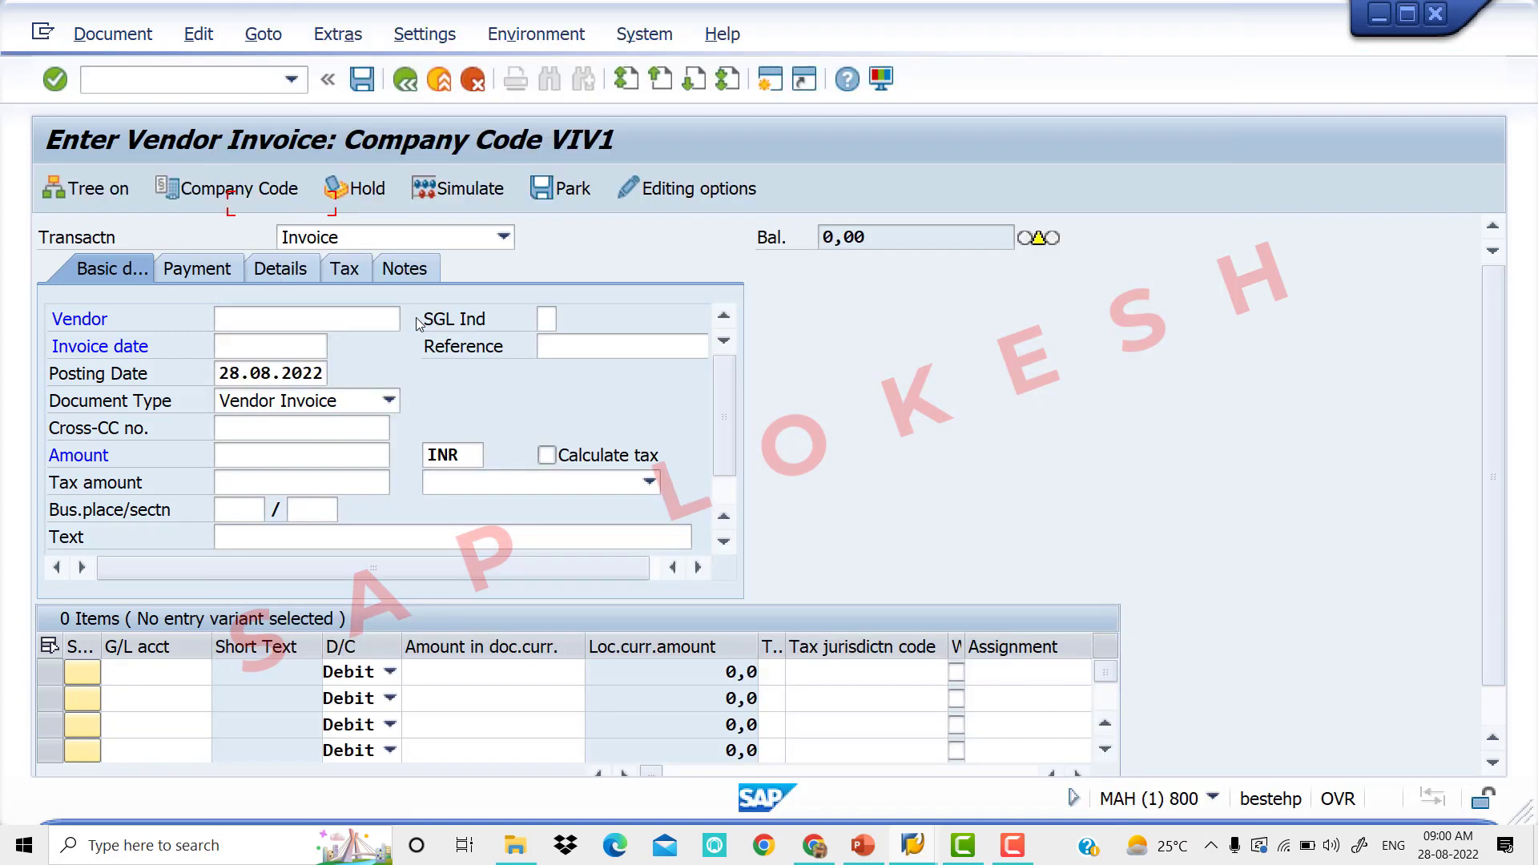
key(Tab)
key(Tab)
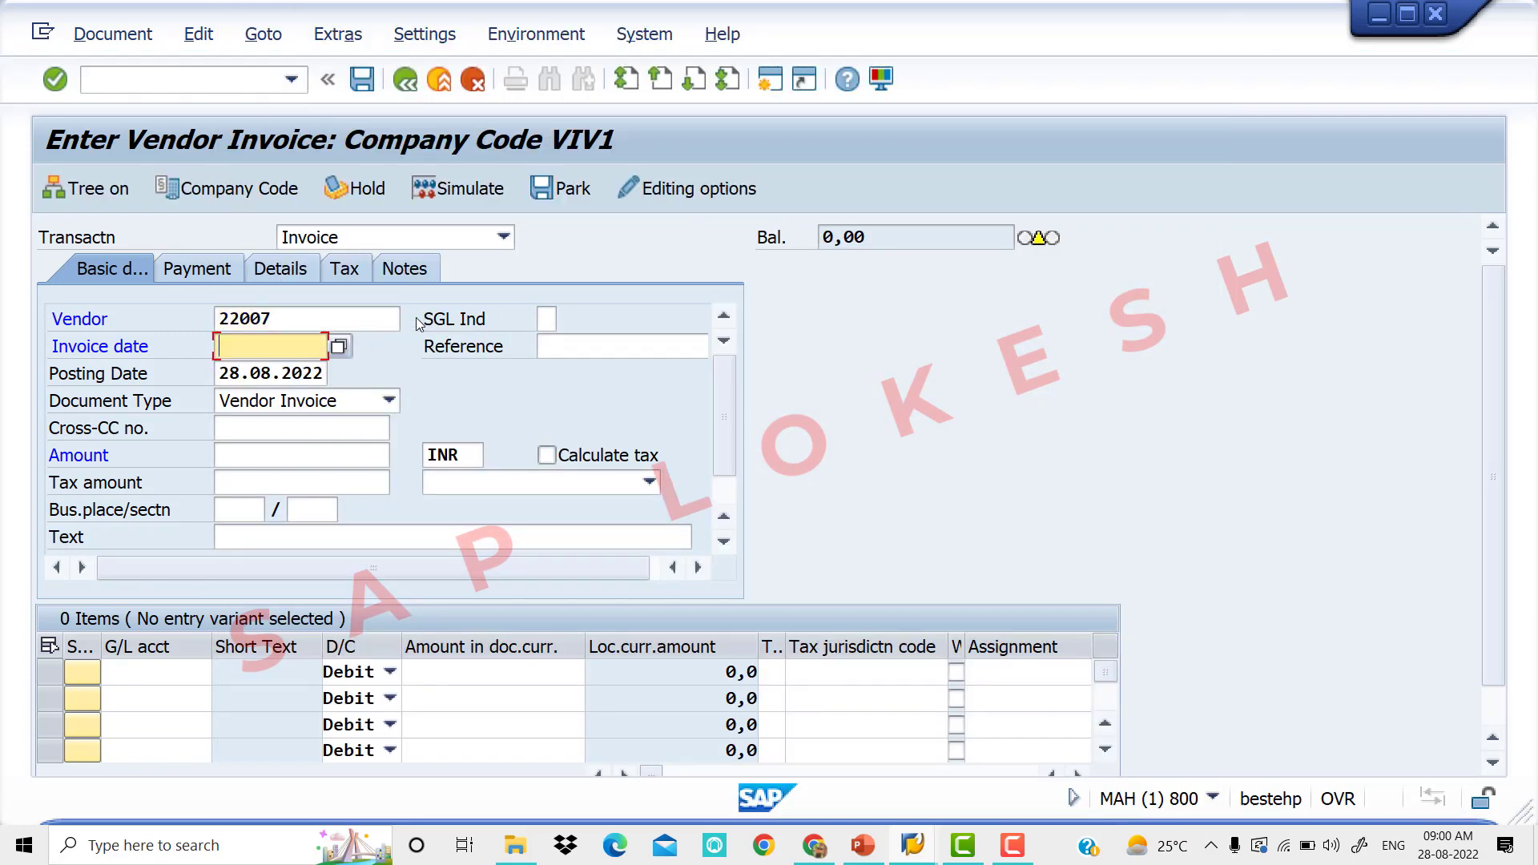
- Set the invoice date to 28.08.2022 and the reference to VENDOR-55
key(space)
key(Down)
key(Tab)
key(space)
key(Down)
key(Tab)
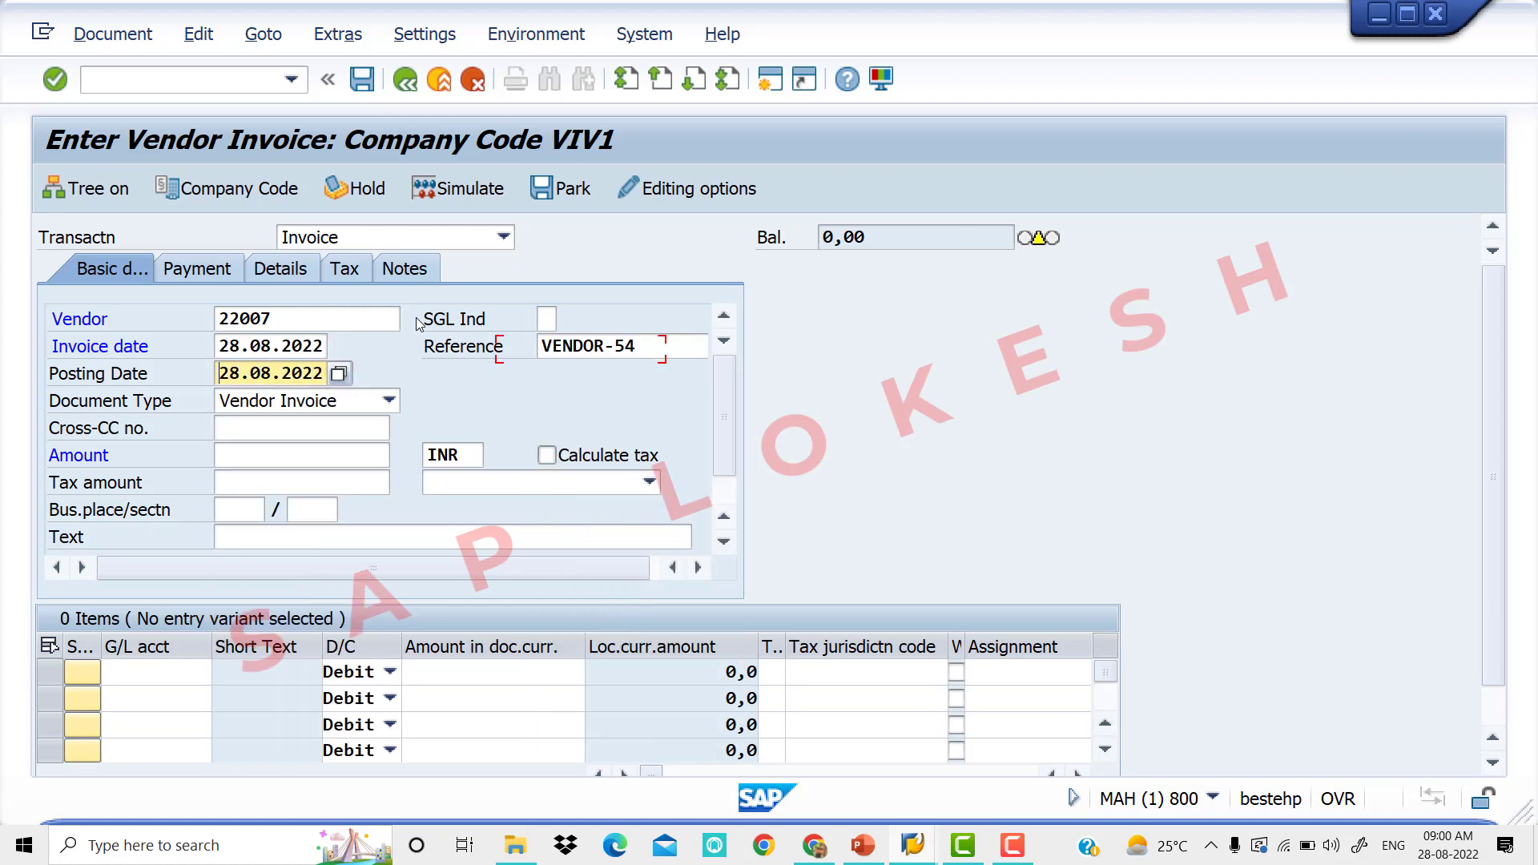
click(633, 342)
key(BackSpace)
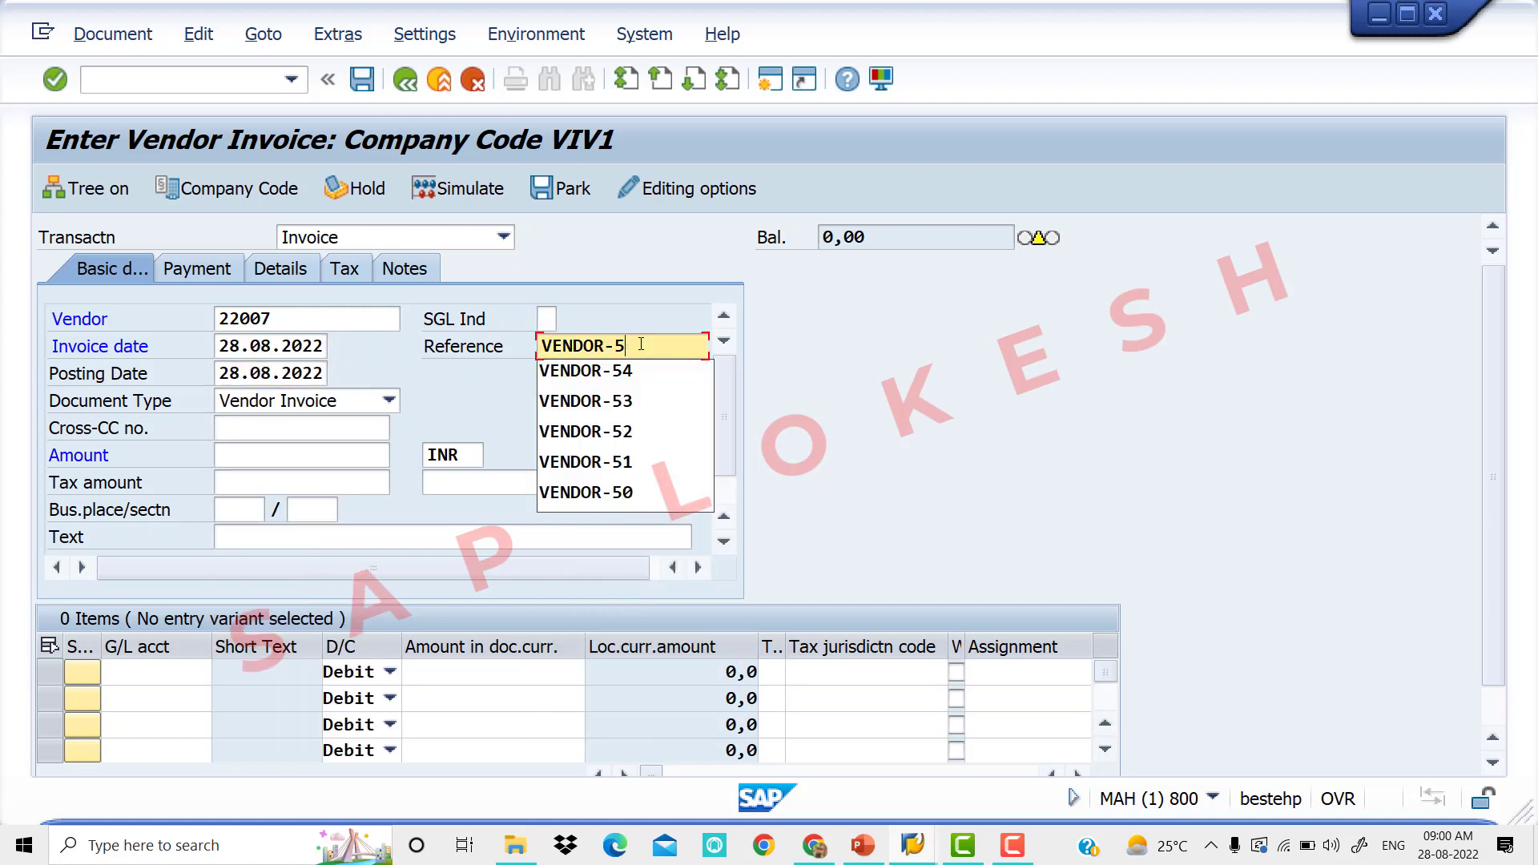
text(5)
- Enter VENDOR INVOICE as the header text of the invoice
key(Tab)
key(Tab)
key(Tab)
key(Tab)
key(Tab)
key(Tab)
key(Tab)
key(Tab)
key(Tab)
key(Tab)
key(Tab)
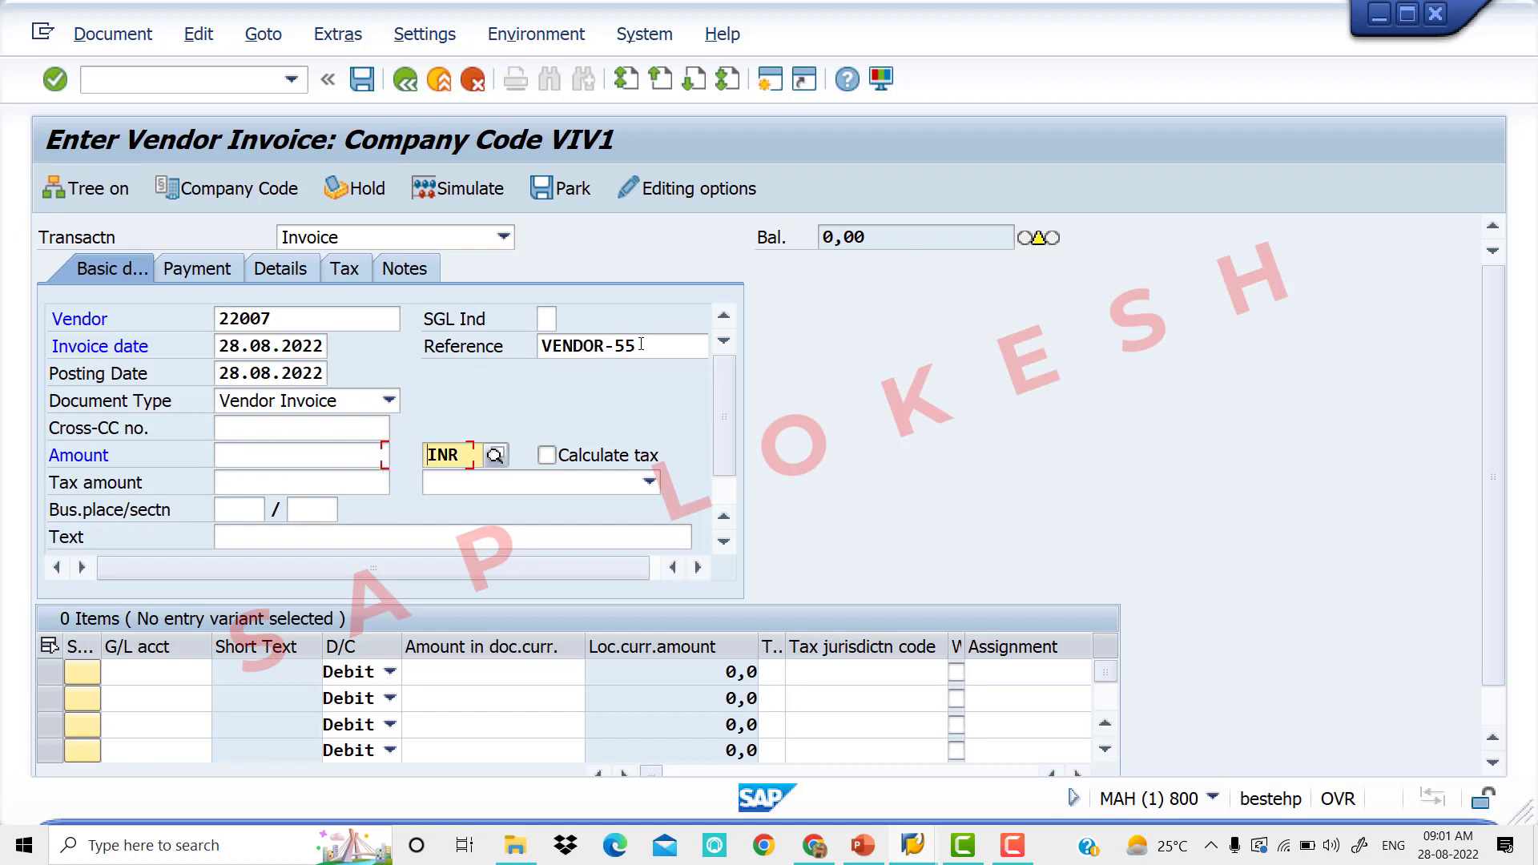
key(Tab)
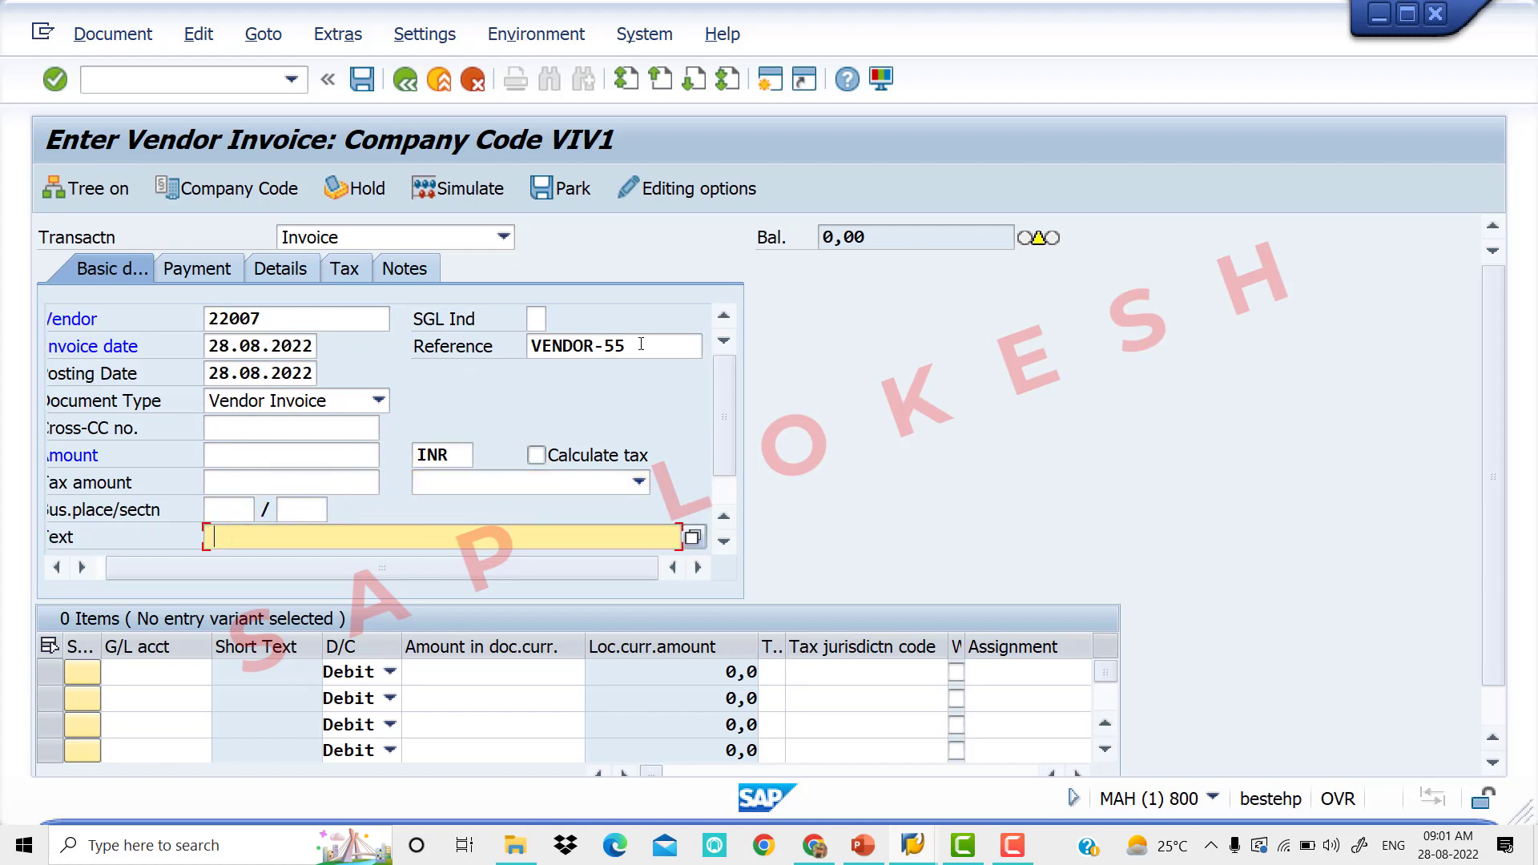
key(space)
key(Down)
key(Return)
- Enter G/L account 400006 on the first item line as a debit of 50000
key(Tab)
key(Tab)
key(space)
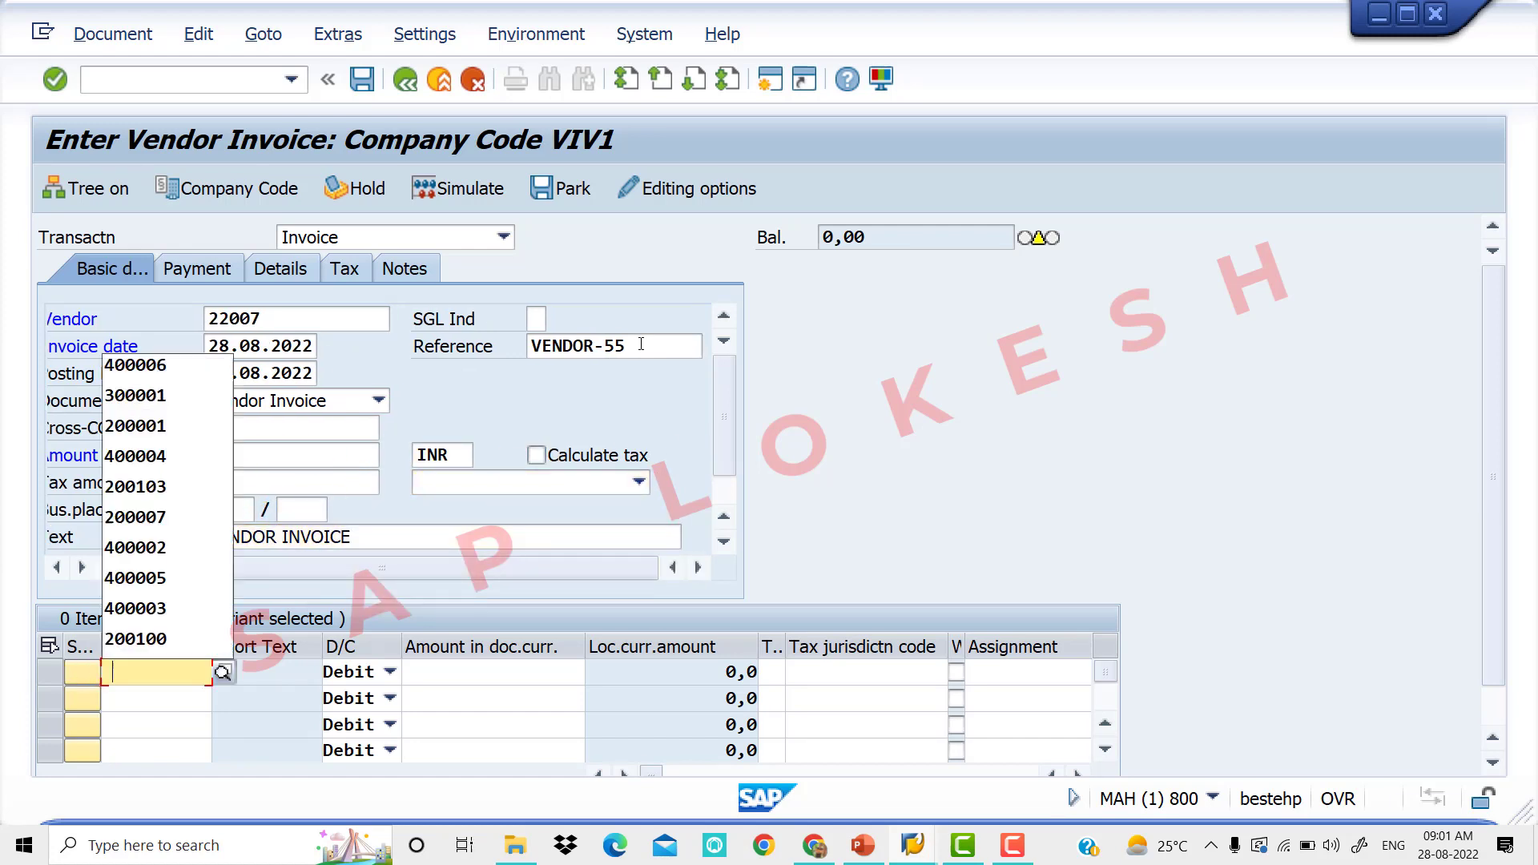
key(Down)
key(Return)
key(Tab)
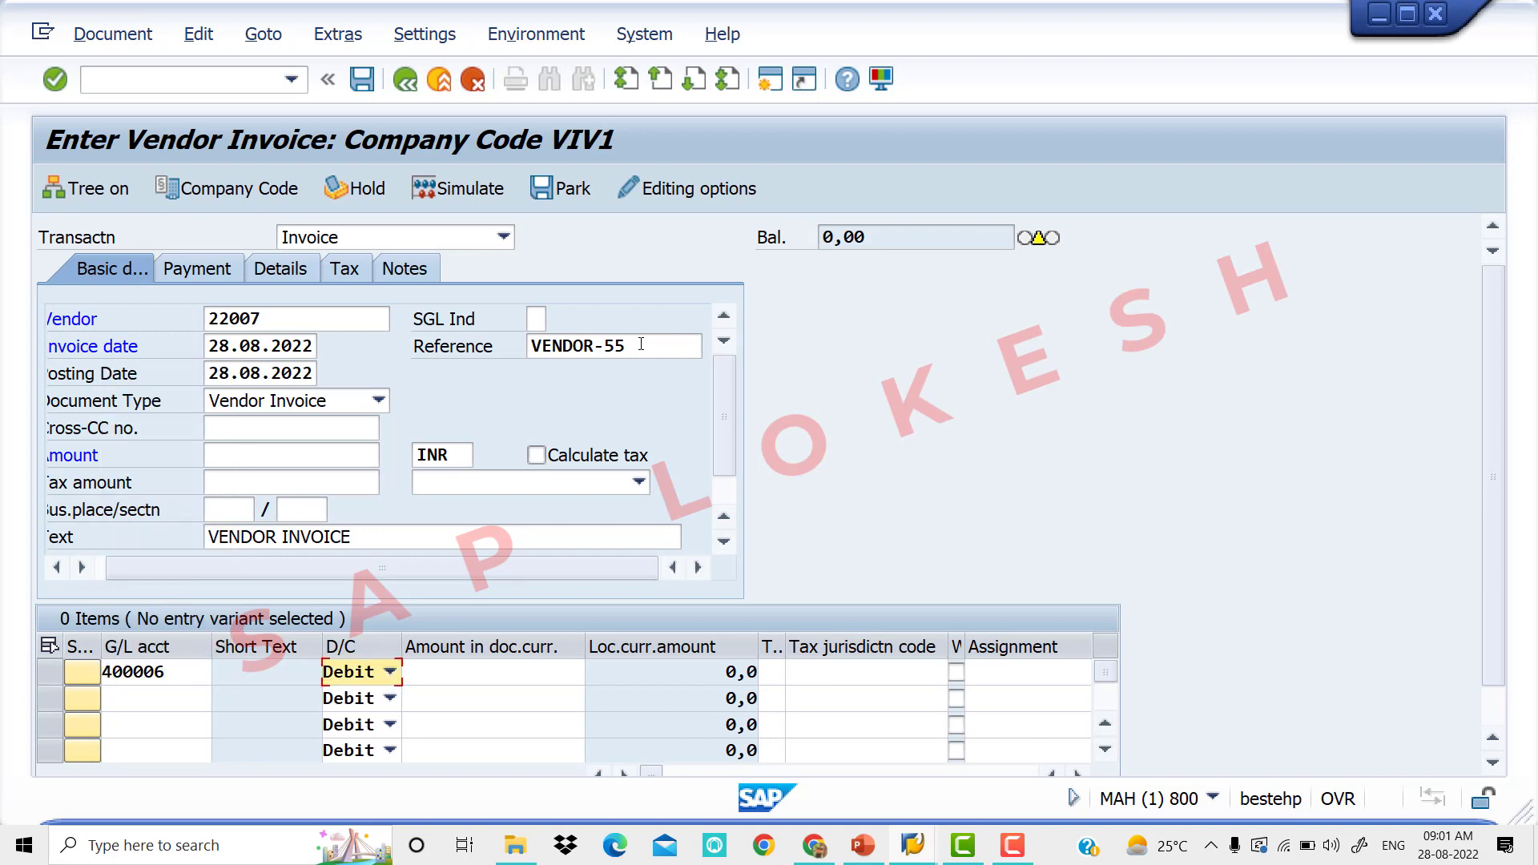
key(Tab)
key(space)
key(Down)
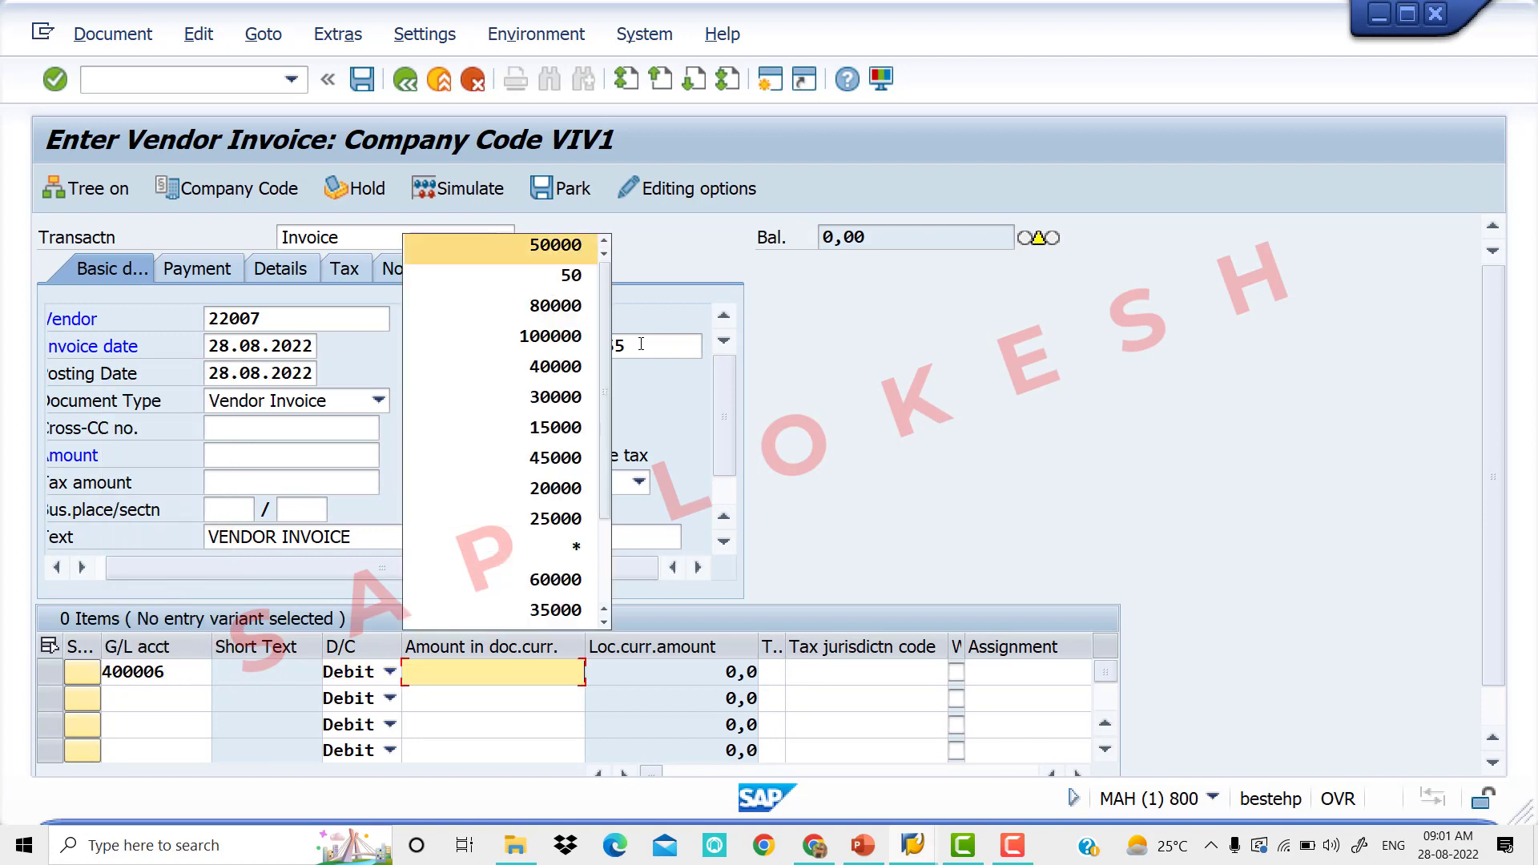
key(Return)
- Assign tax code Z2 (VIVO INPUT IGST) to the purchase line
key(Tab)
key(space)
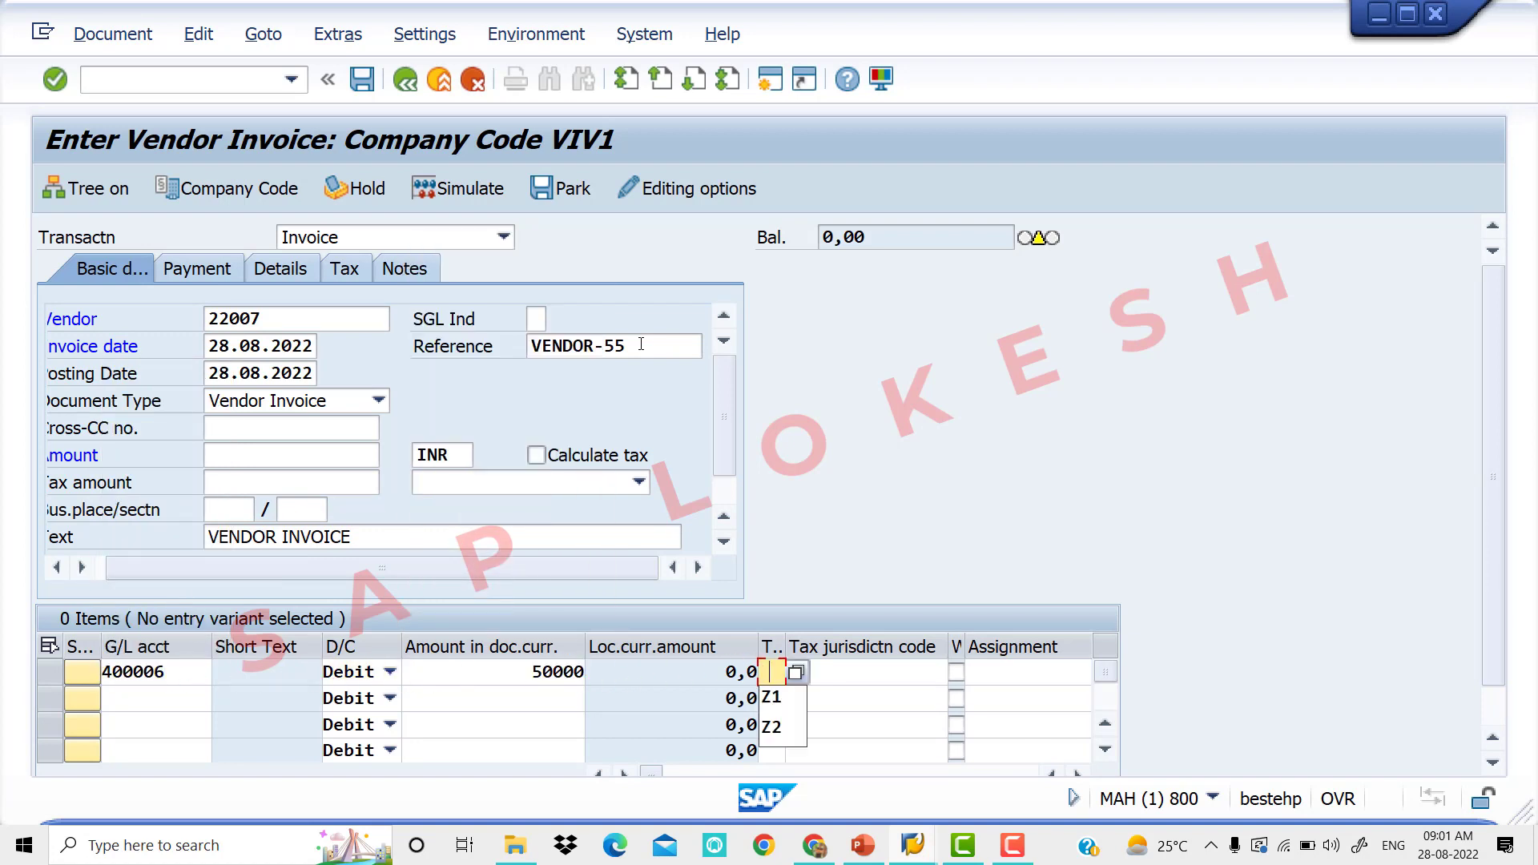
click(796, 673)
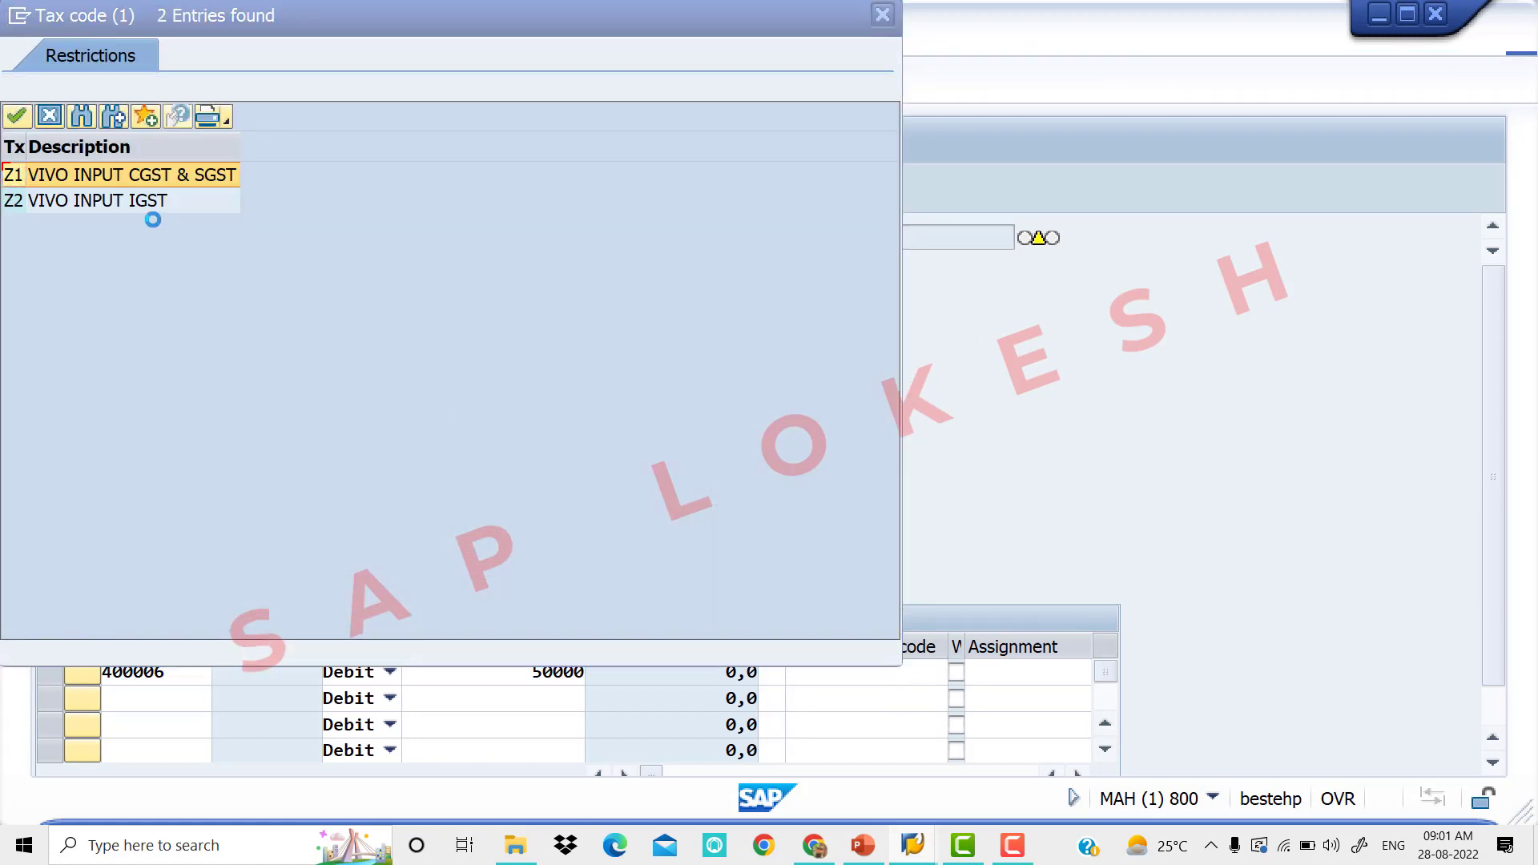
double_click(140, 202)
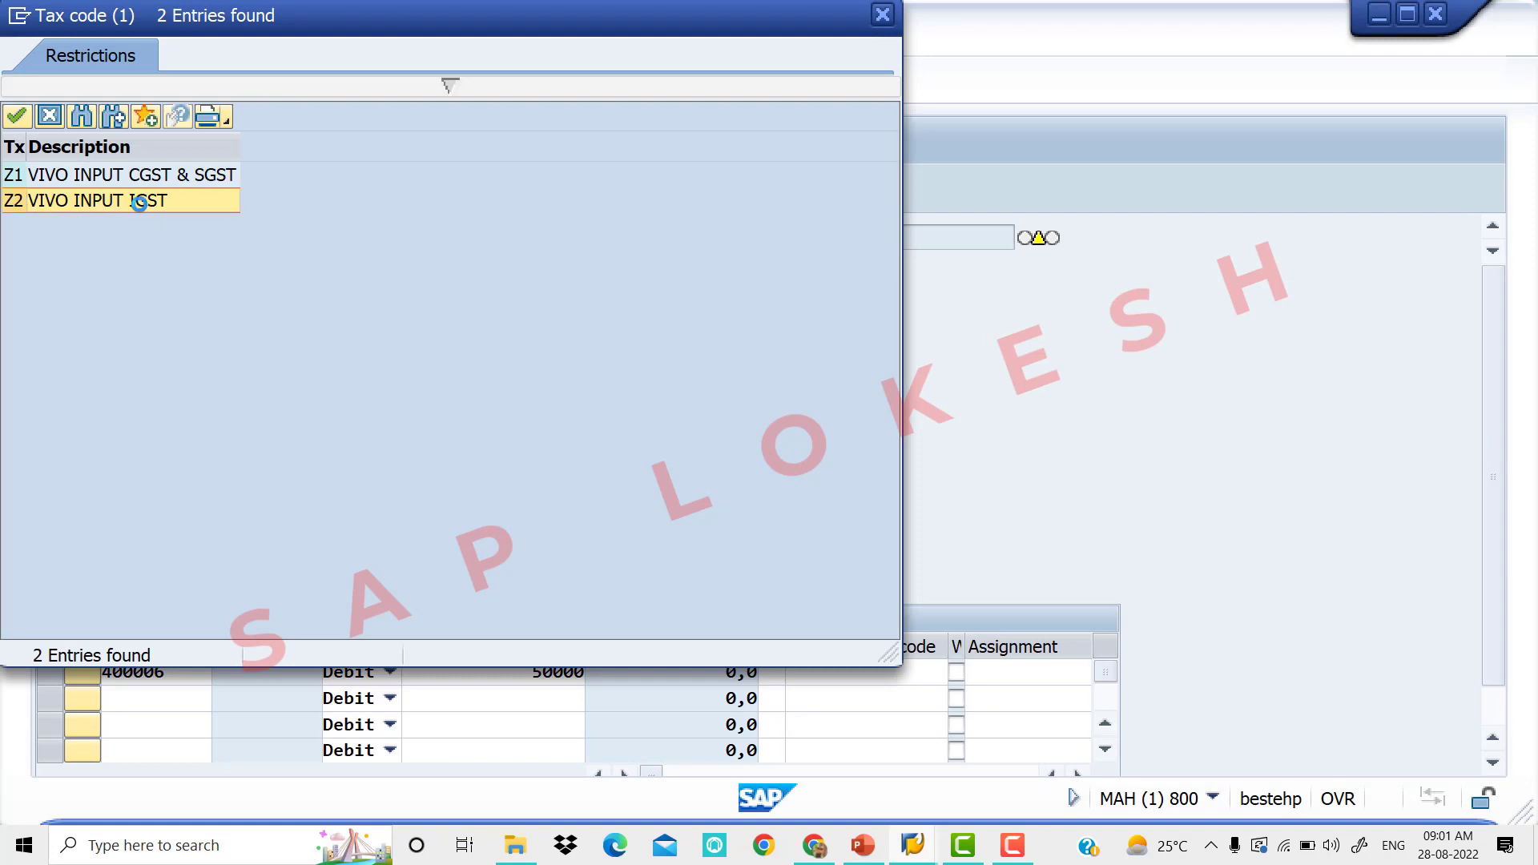
key(Tab)
key(Tab)
key(Tab)
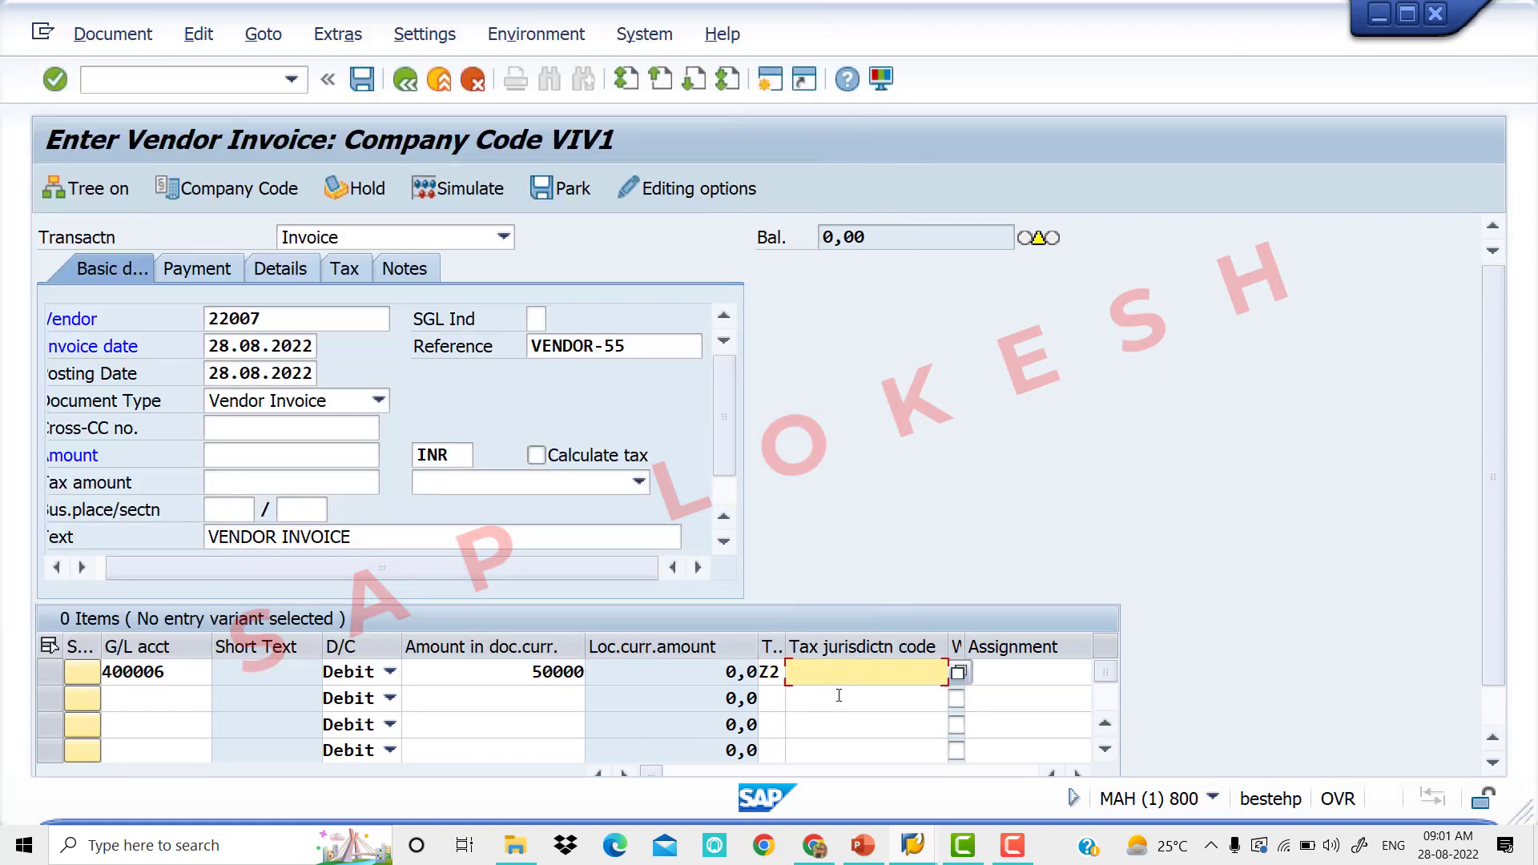
- Fill in the purchase line with value date 28.08.2022, text Purchase and business area VIV0
key(Tab)
key(Down)
key(Tab)
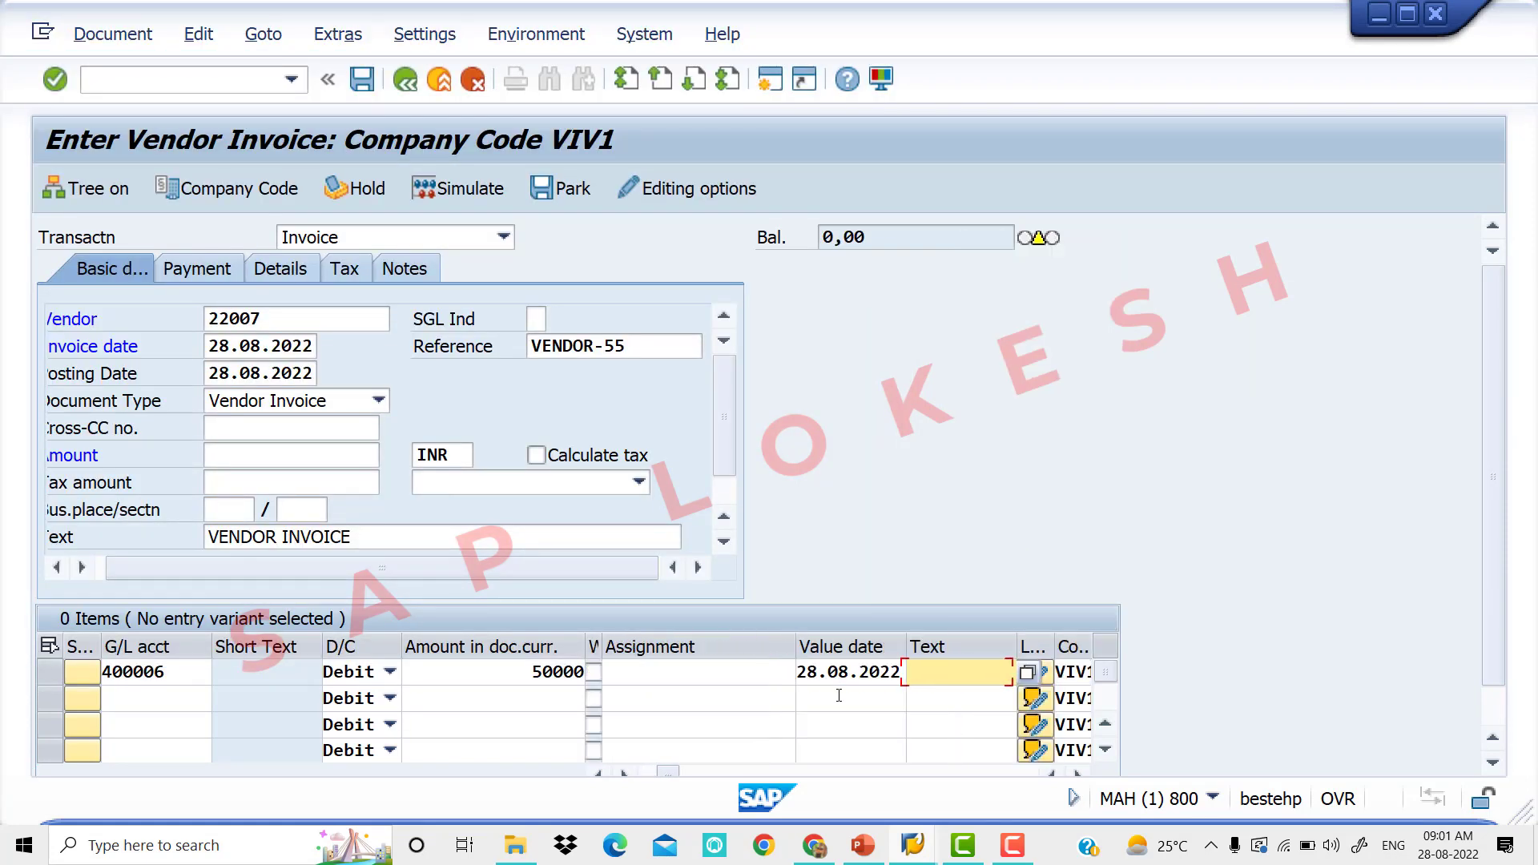
key(Down)
key(Tab)
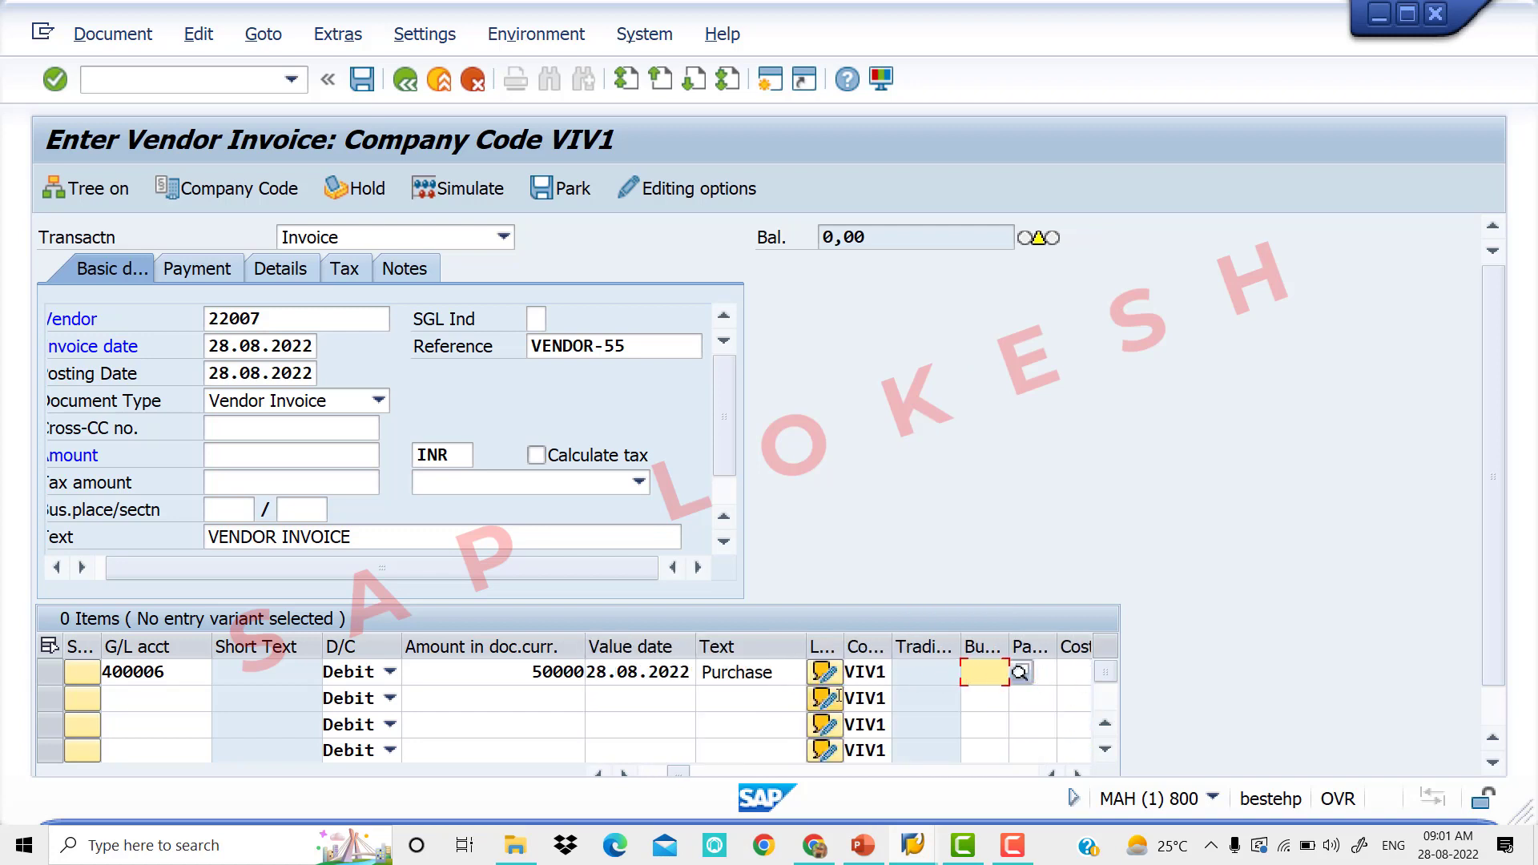
key(Down)
key(Tab)
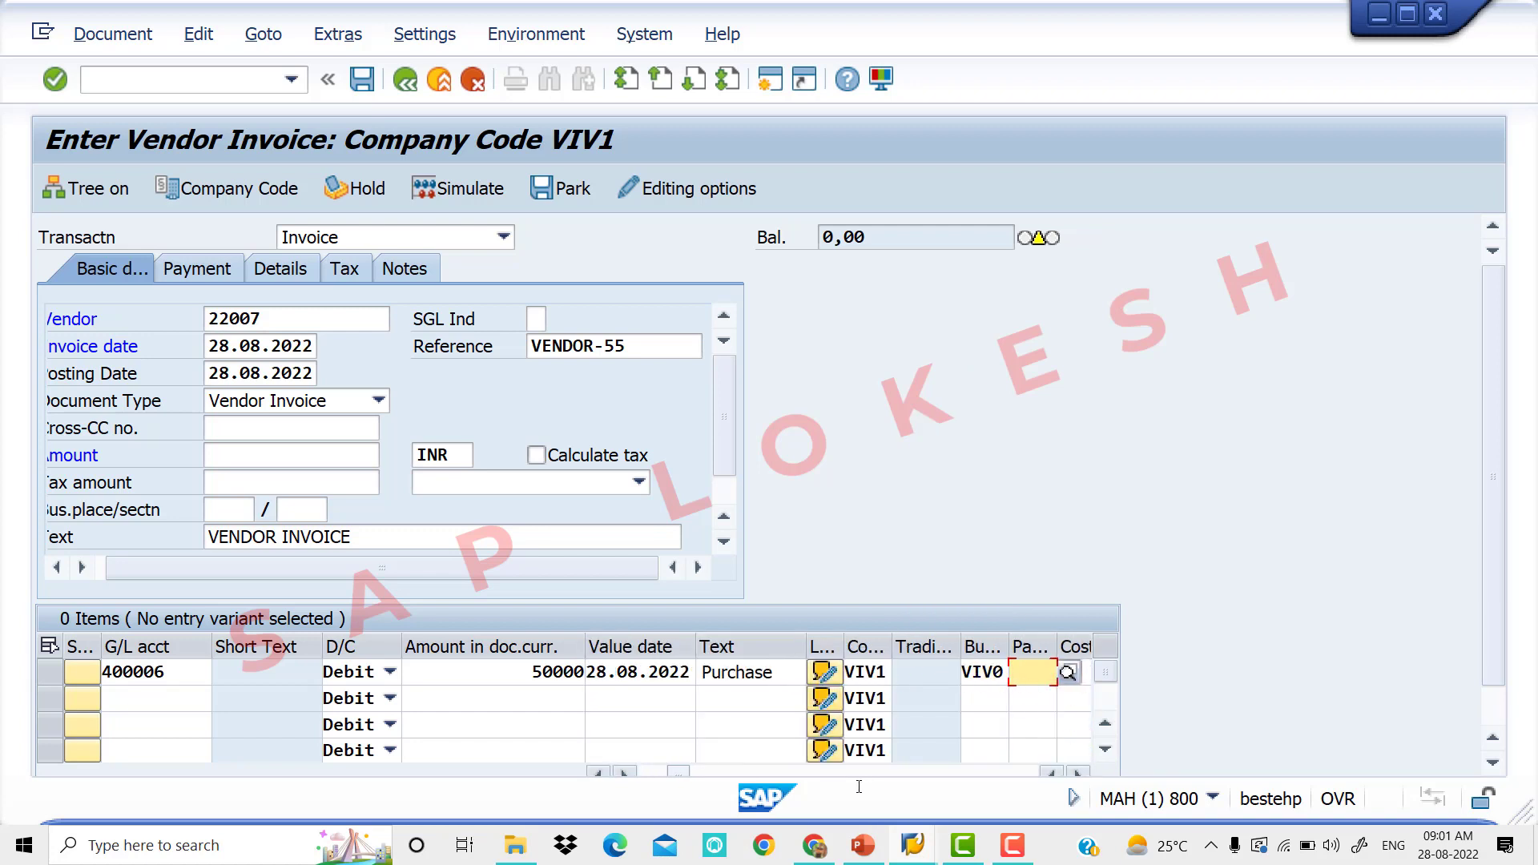
- Validate the purchase line, enable tax calculation and set the header tax code to Z2 (VIVO INPUT IGST)
key(Return)
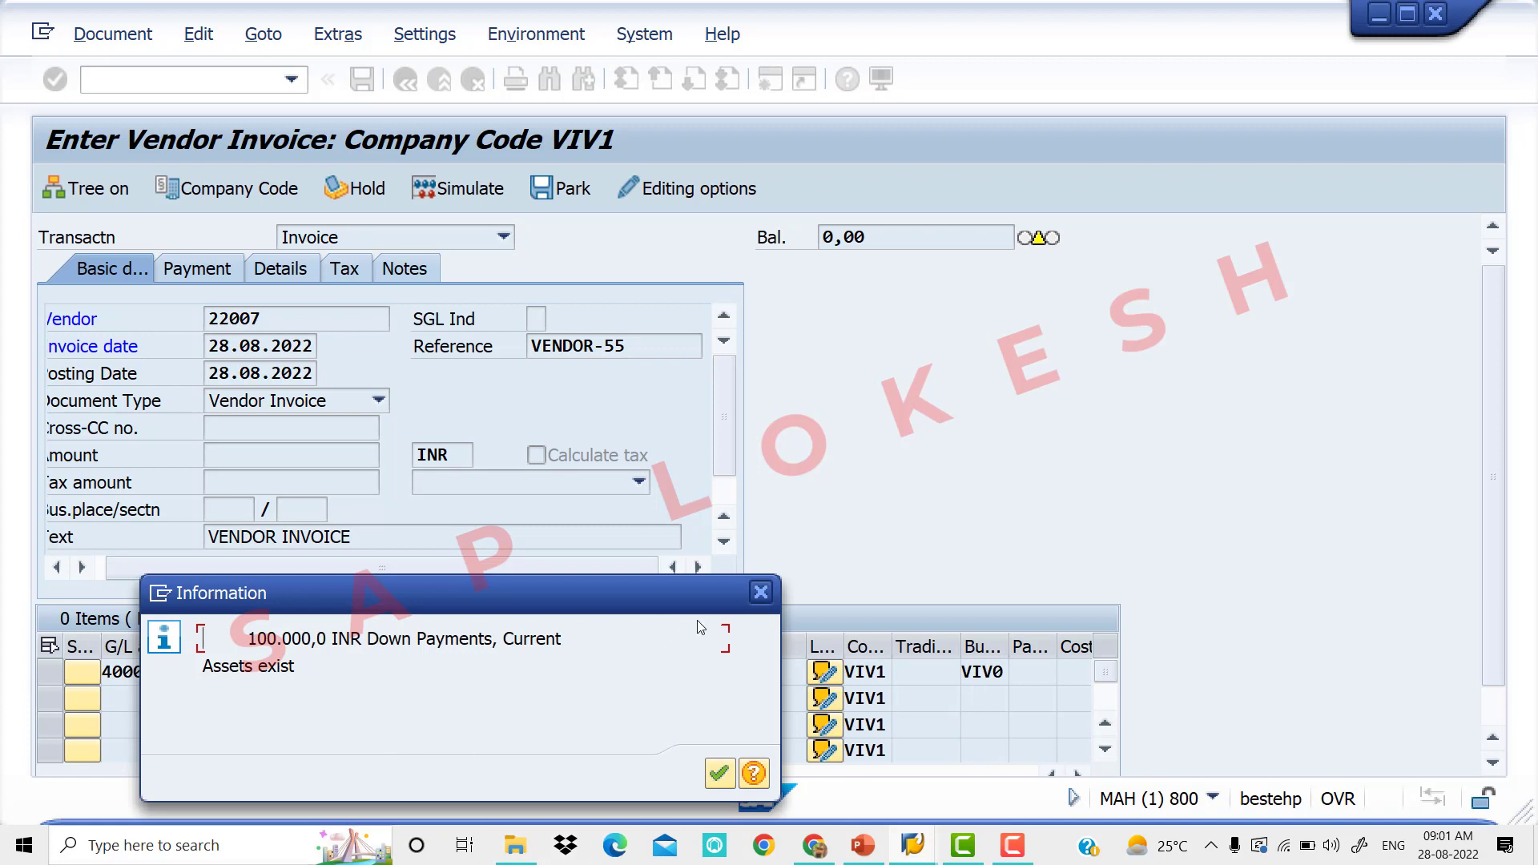
key(Return)
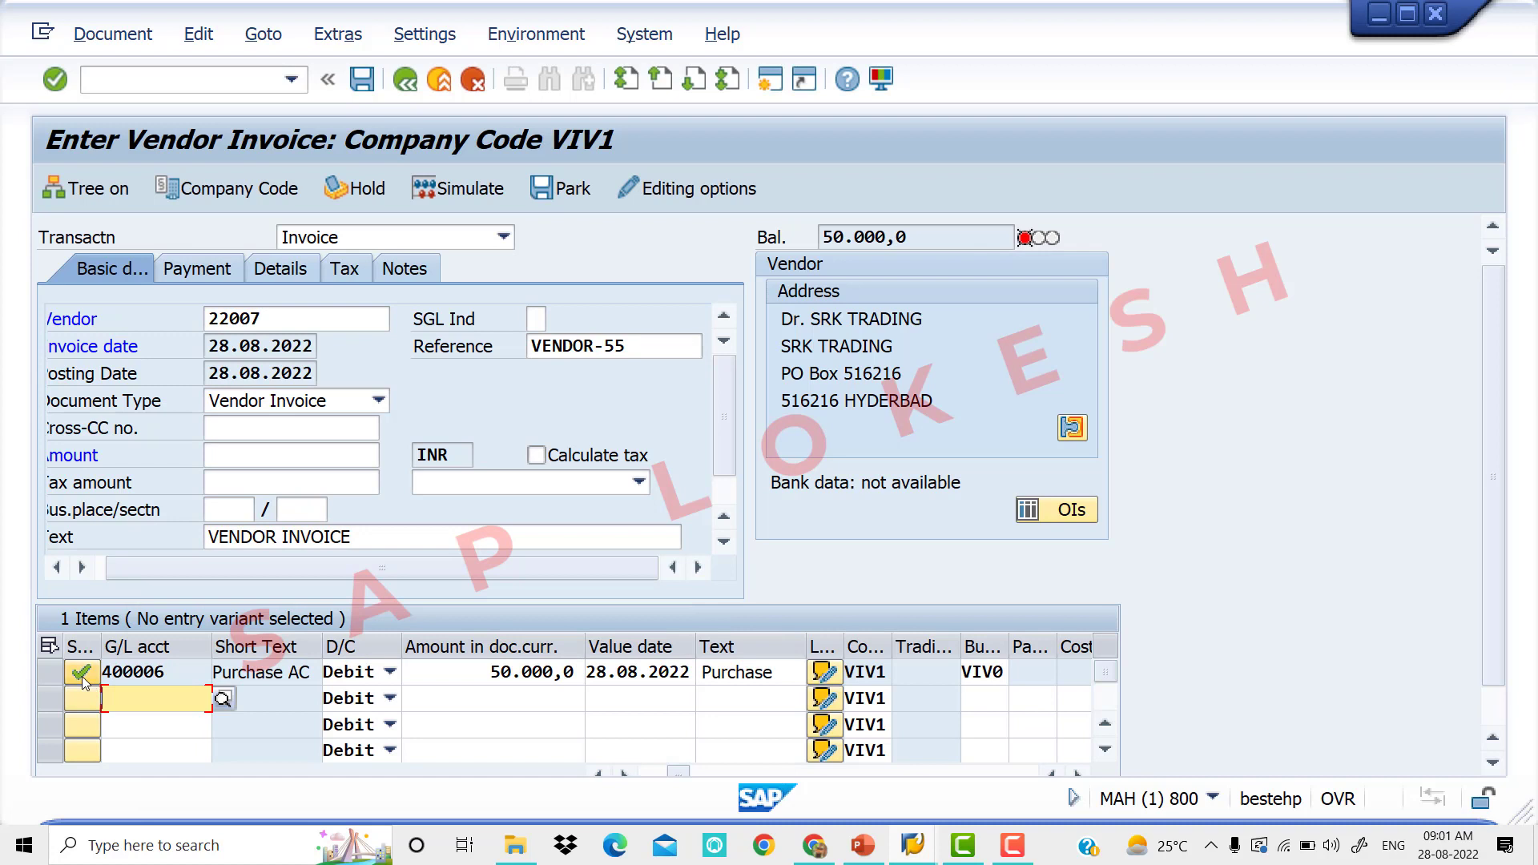
mouse_move(84, 680)
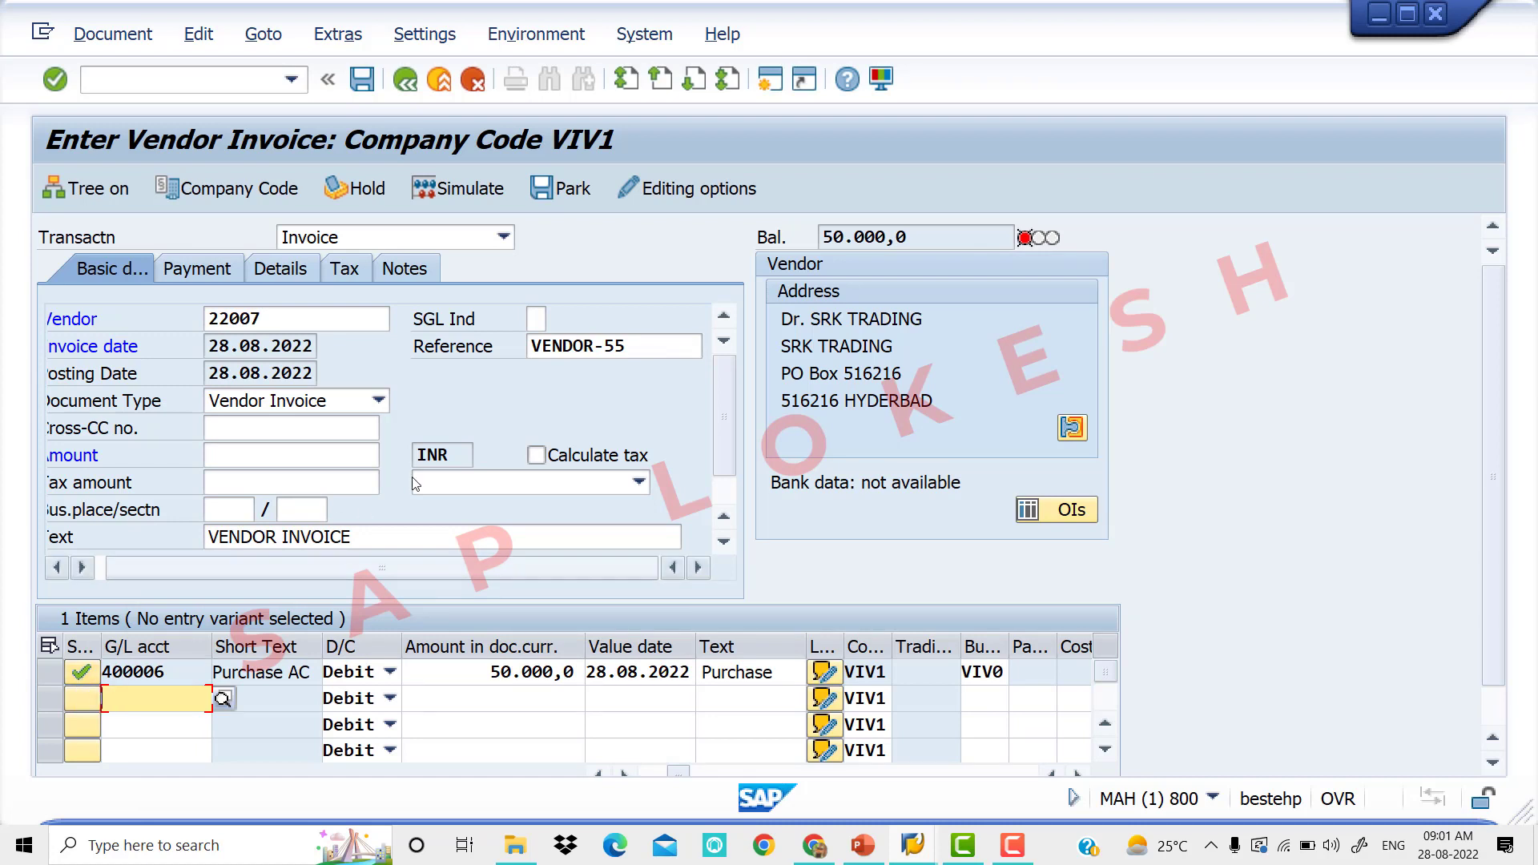
click(535, 458)
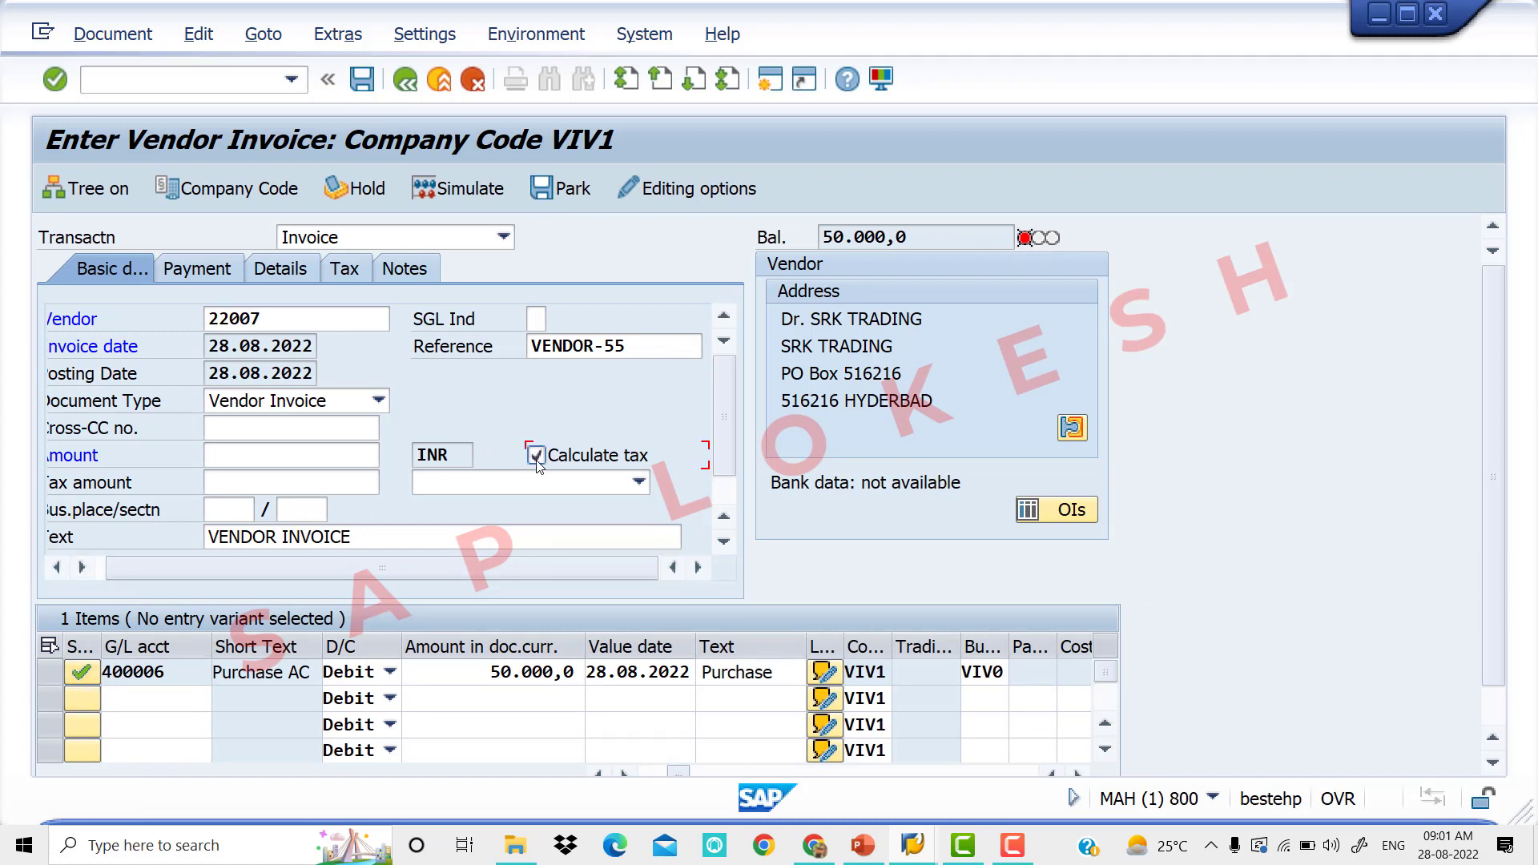
click(638, 484)
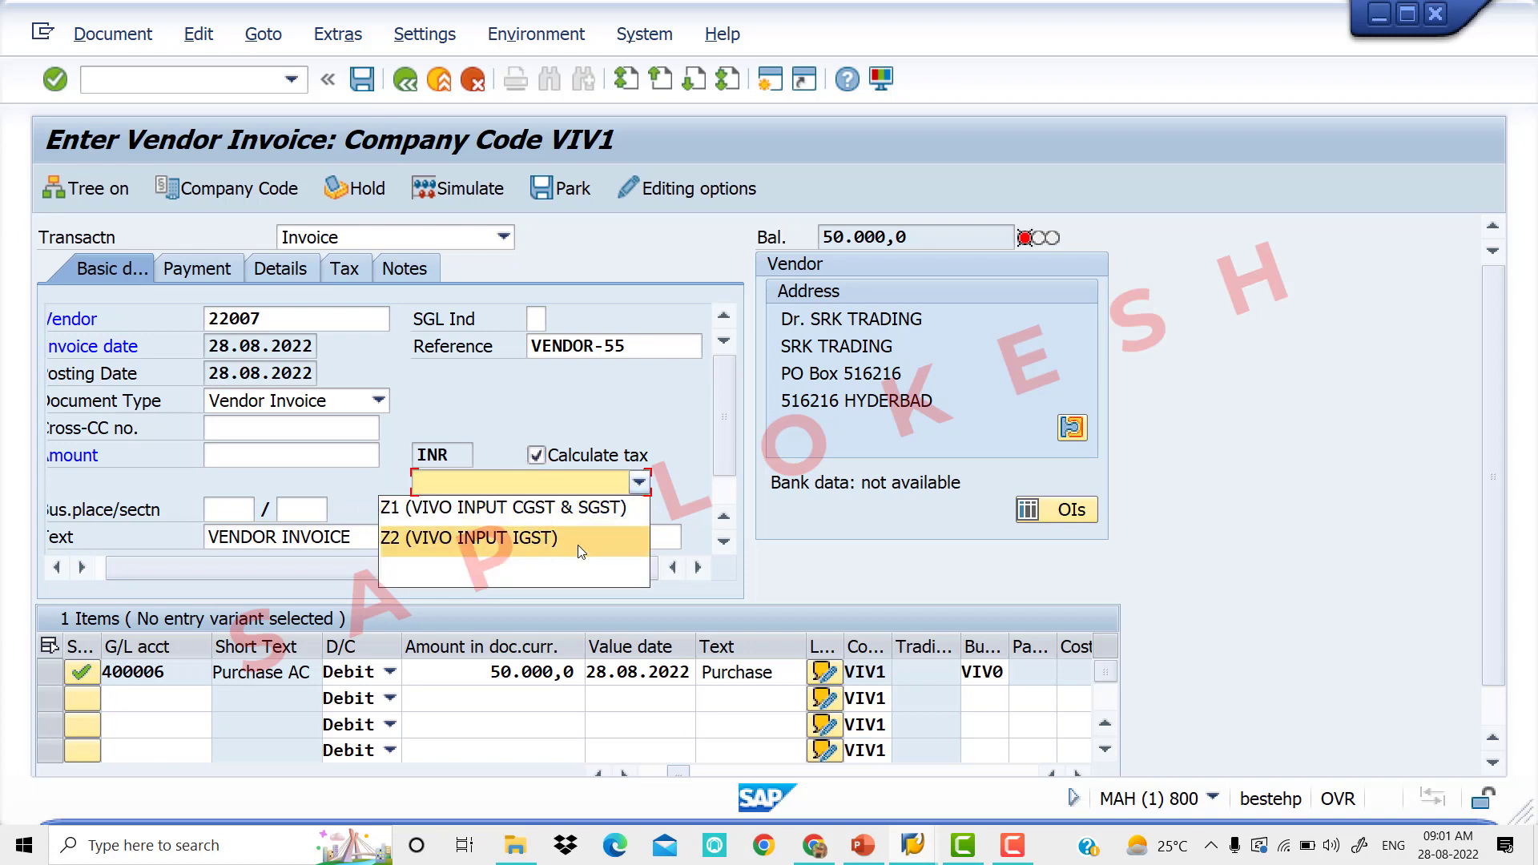
click(581, 538)
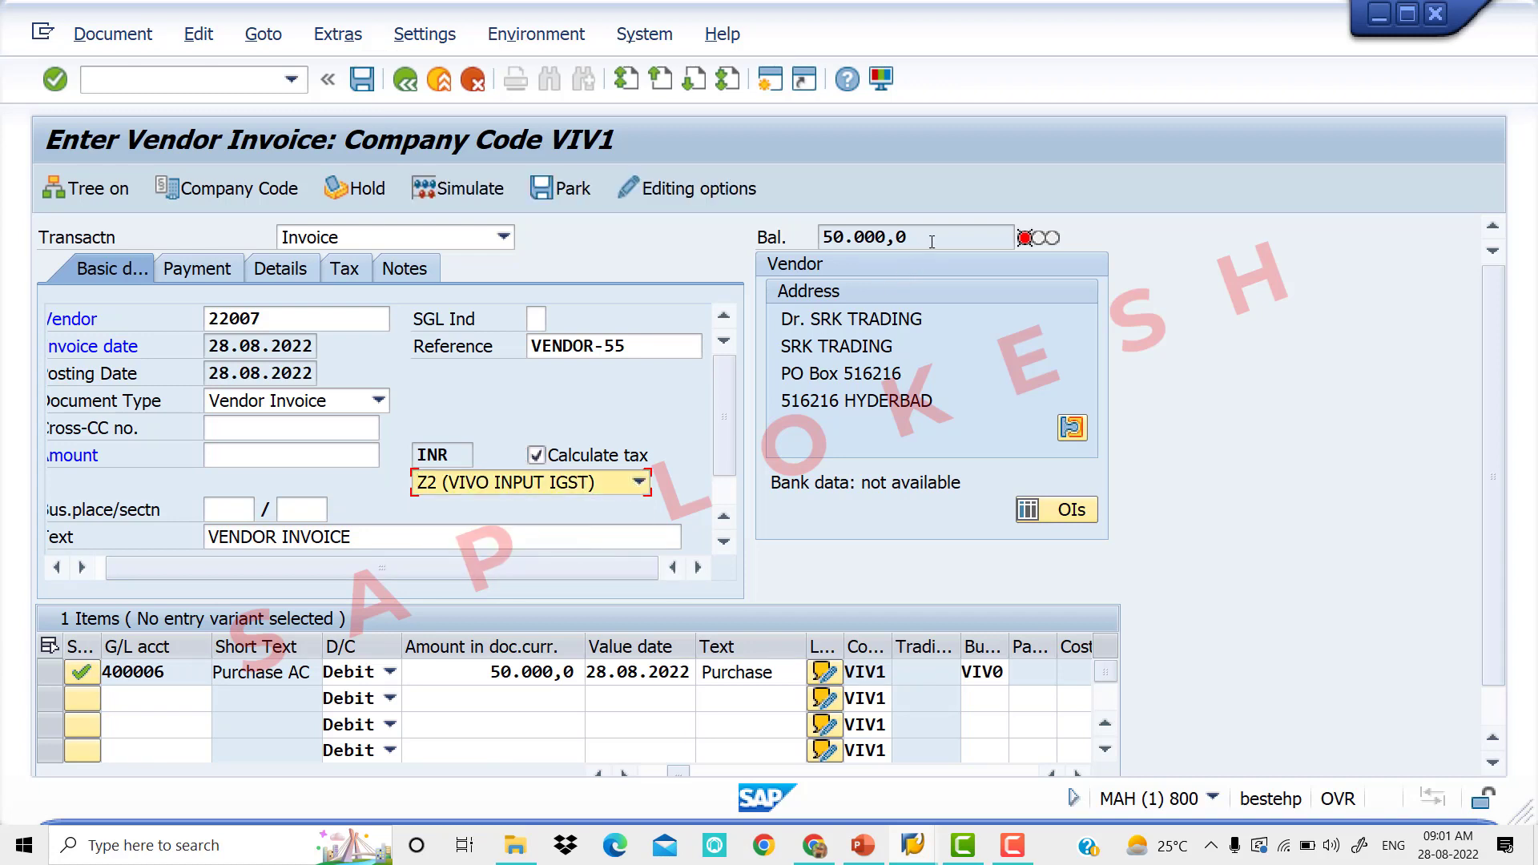
- Copy the balance of 50.000,0 into the invoice amount and simulate the document
drag(931, 242, 757, 237)
key(ctrl+c)
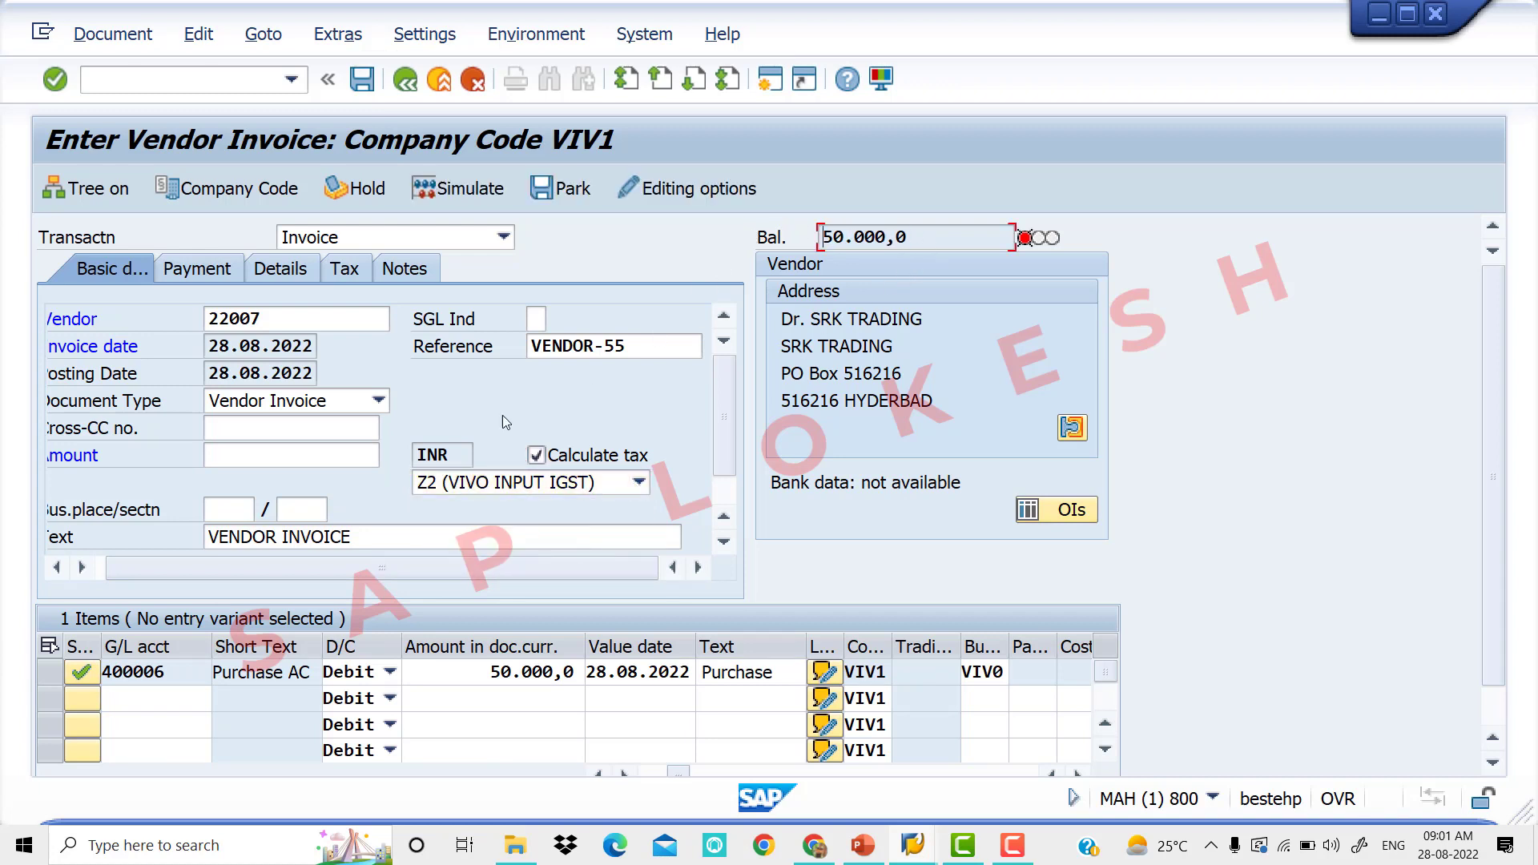
click(273, 454)
key(ctrl+v)
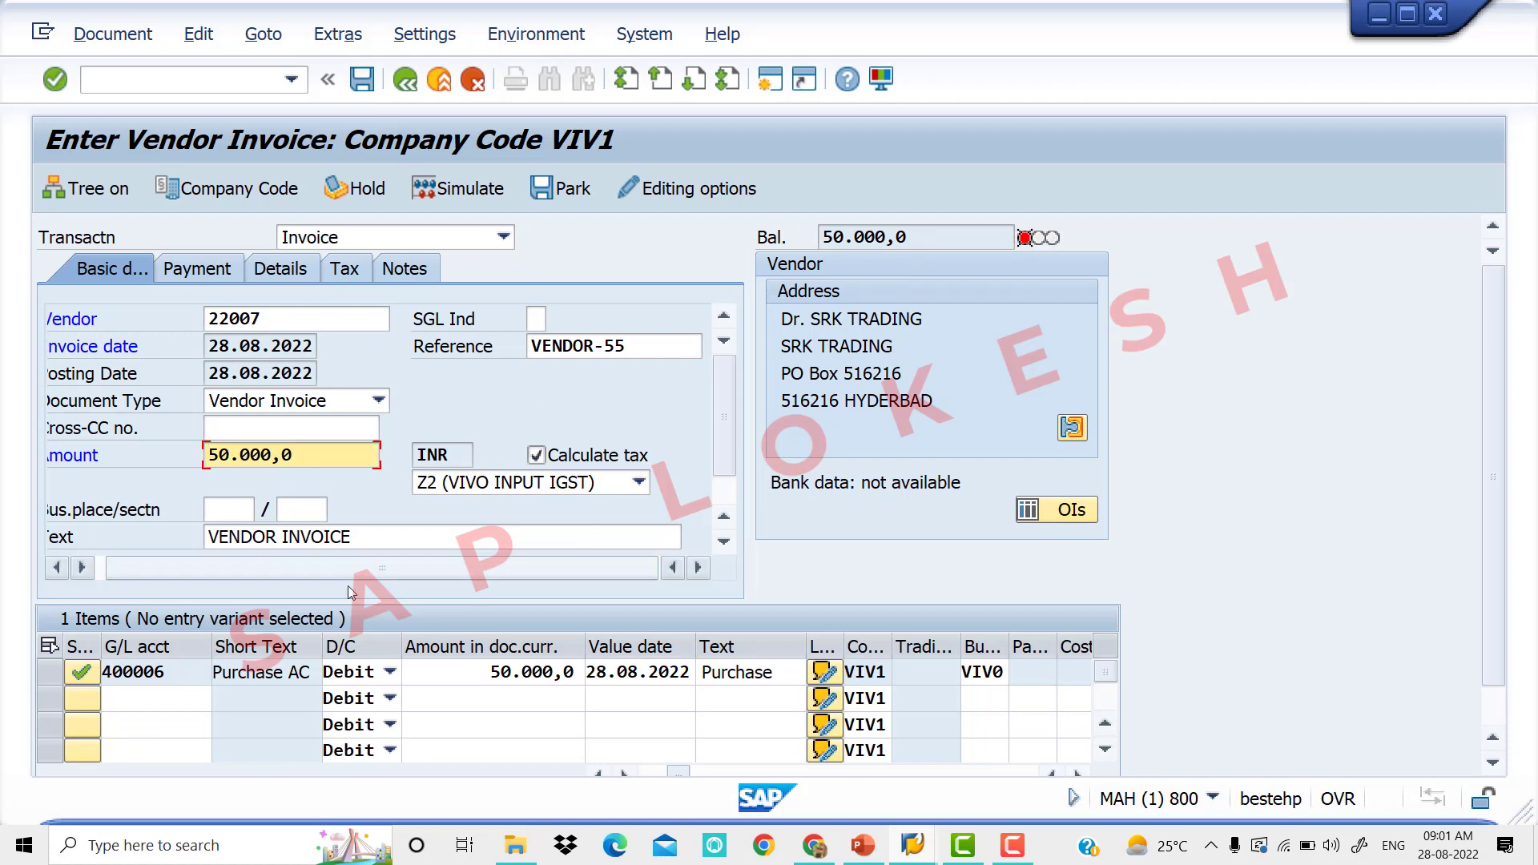
click(472, 194)
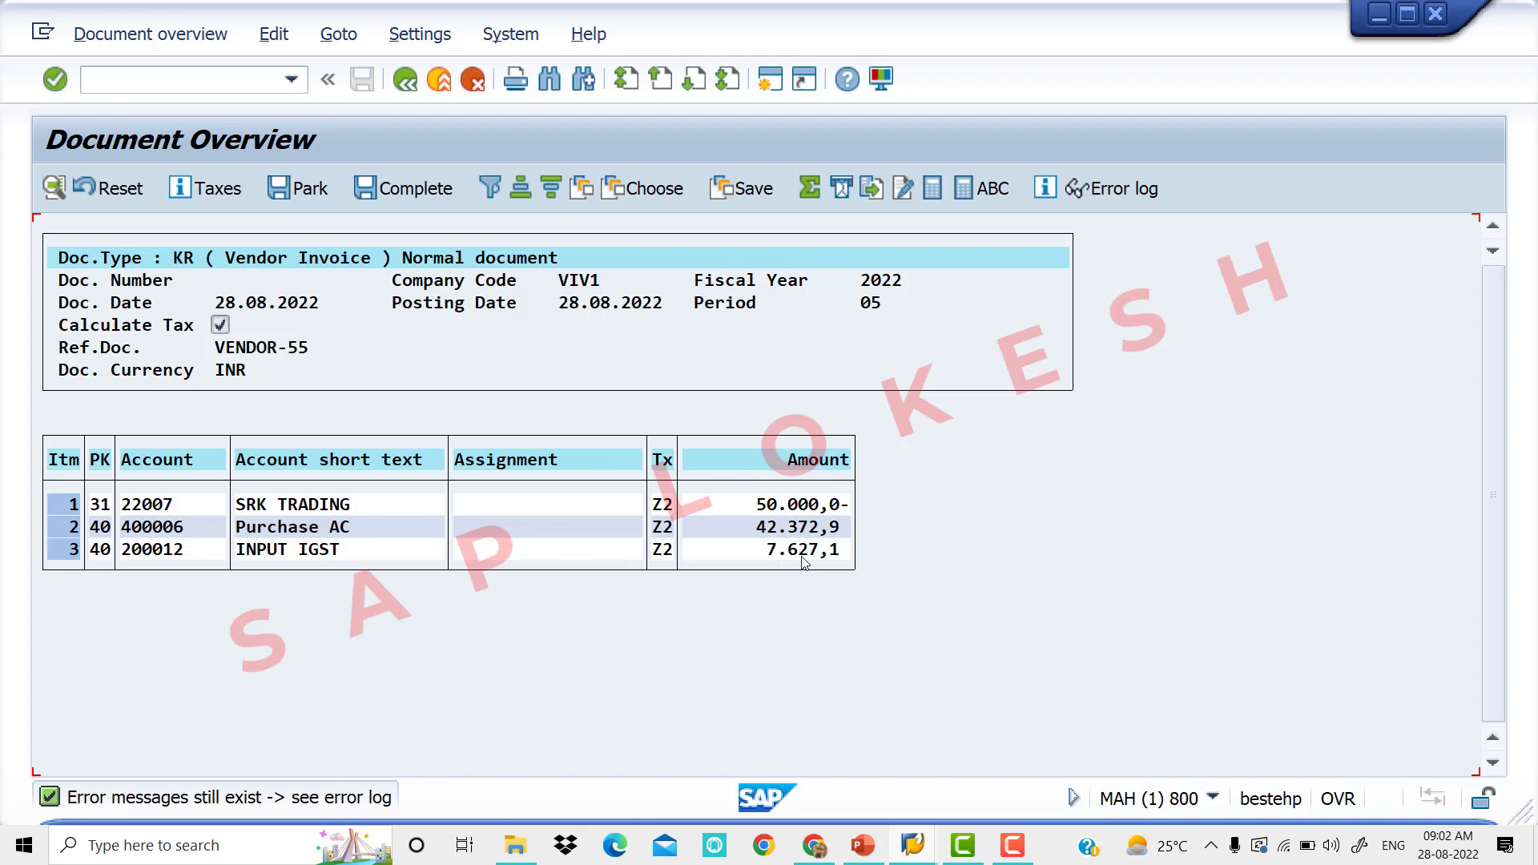
- Compare the simulated items with the SRK Trading purchase entry on the GST slide in PowerPoint, and return to SAP's Document Overview
click(865, 846)
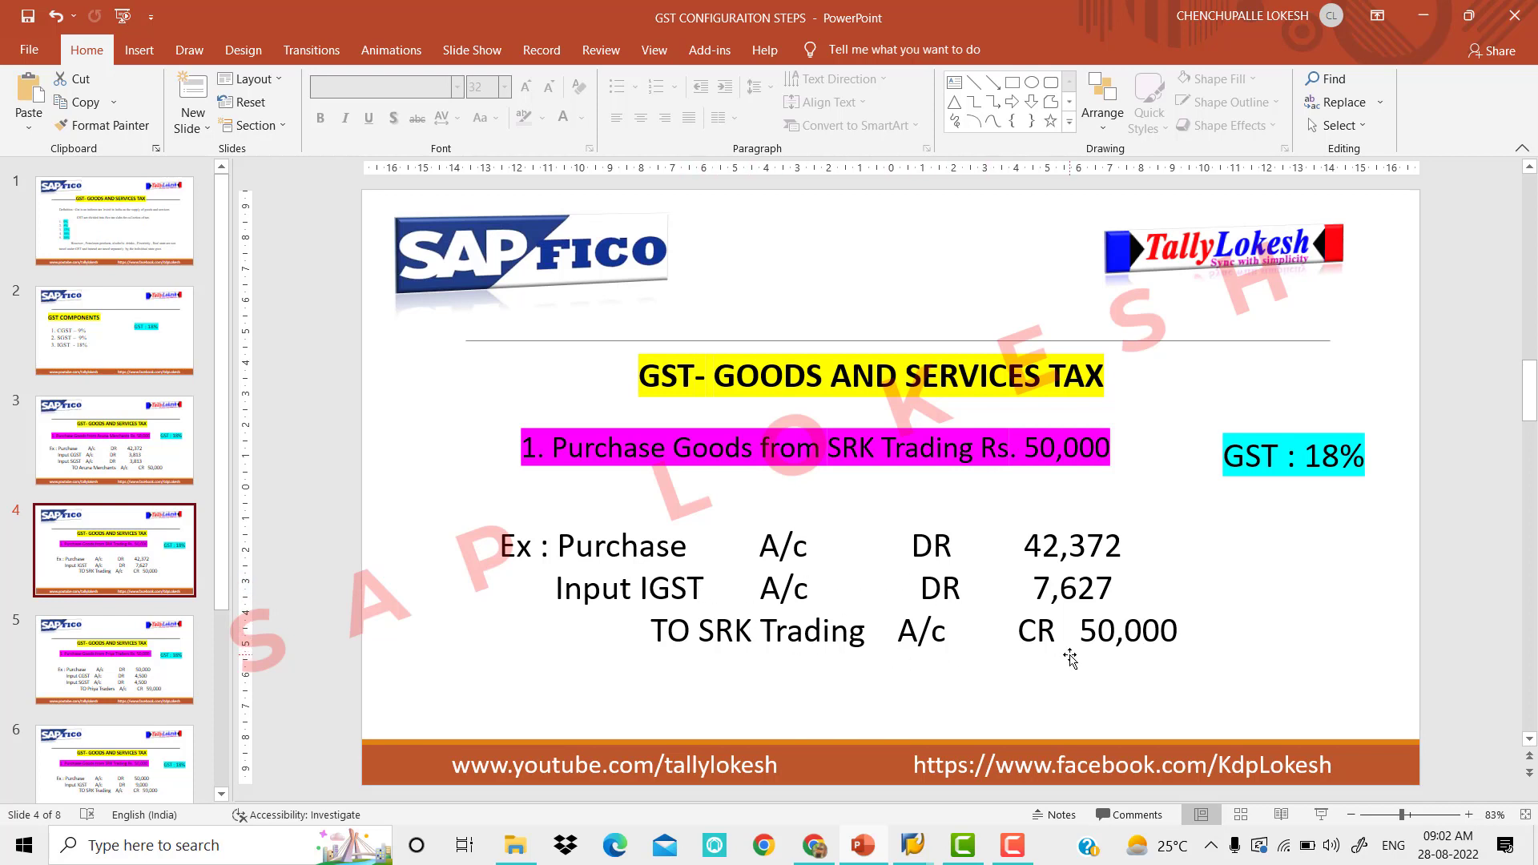
mouse_move(912, 846)
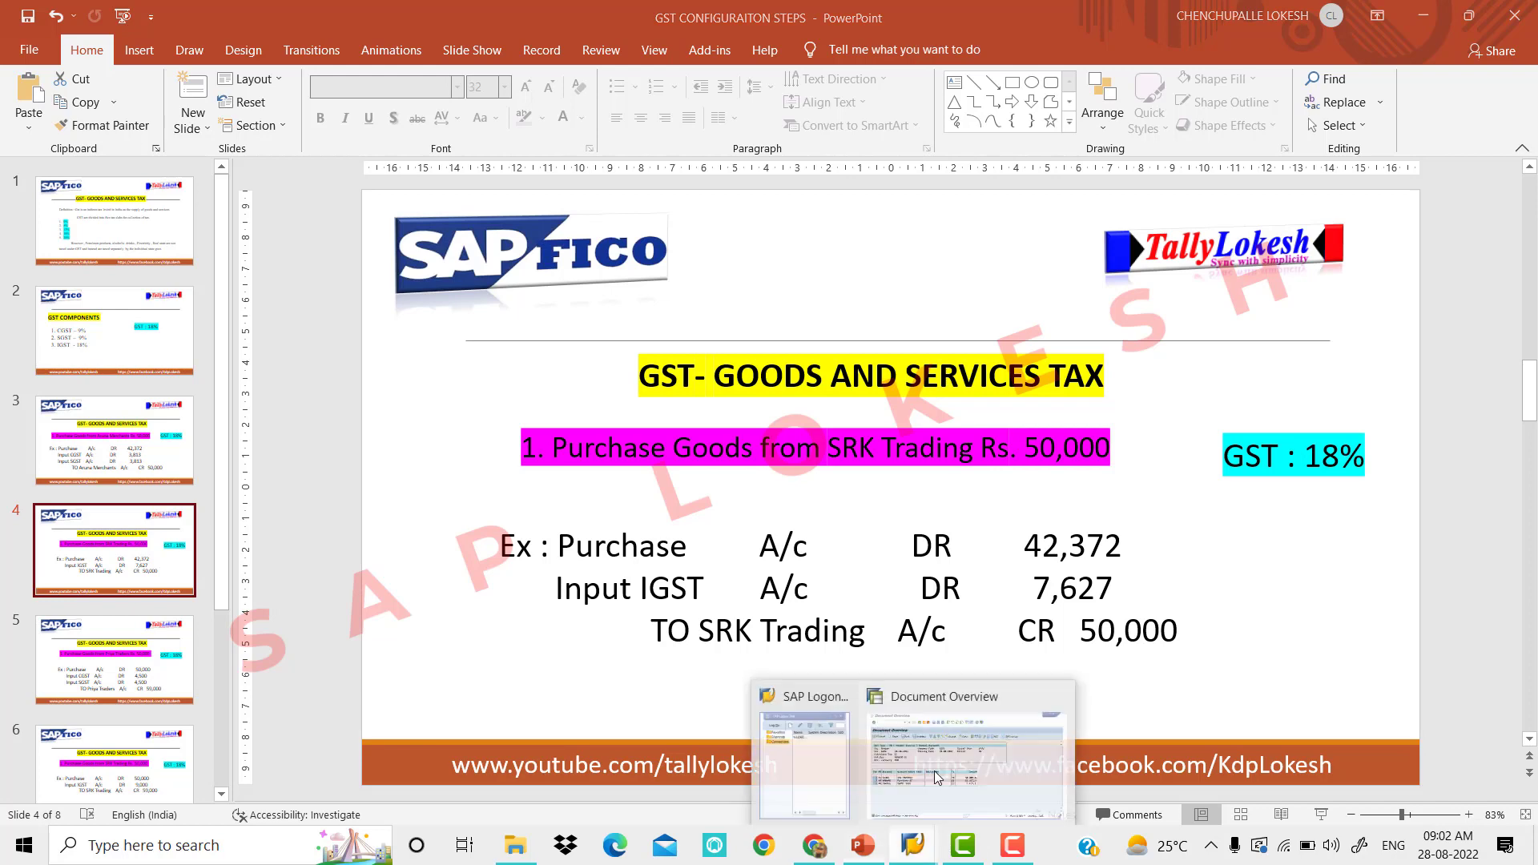
click(949, 732)
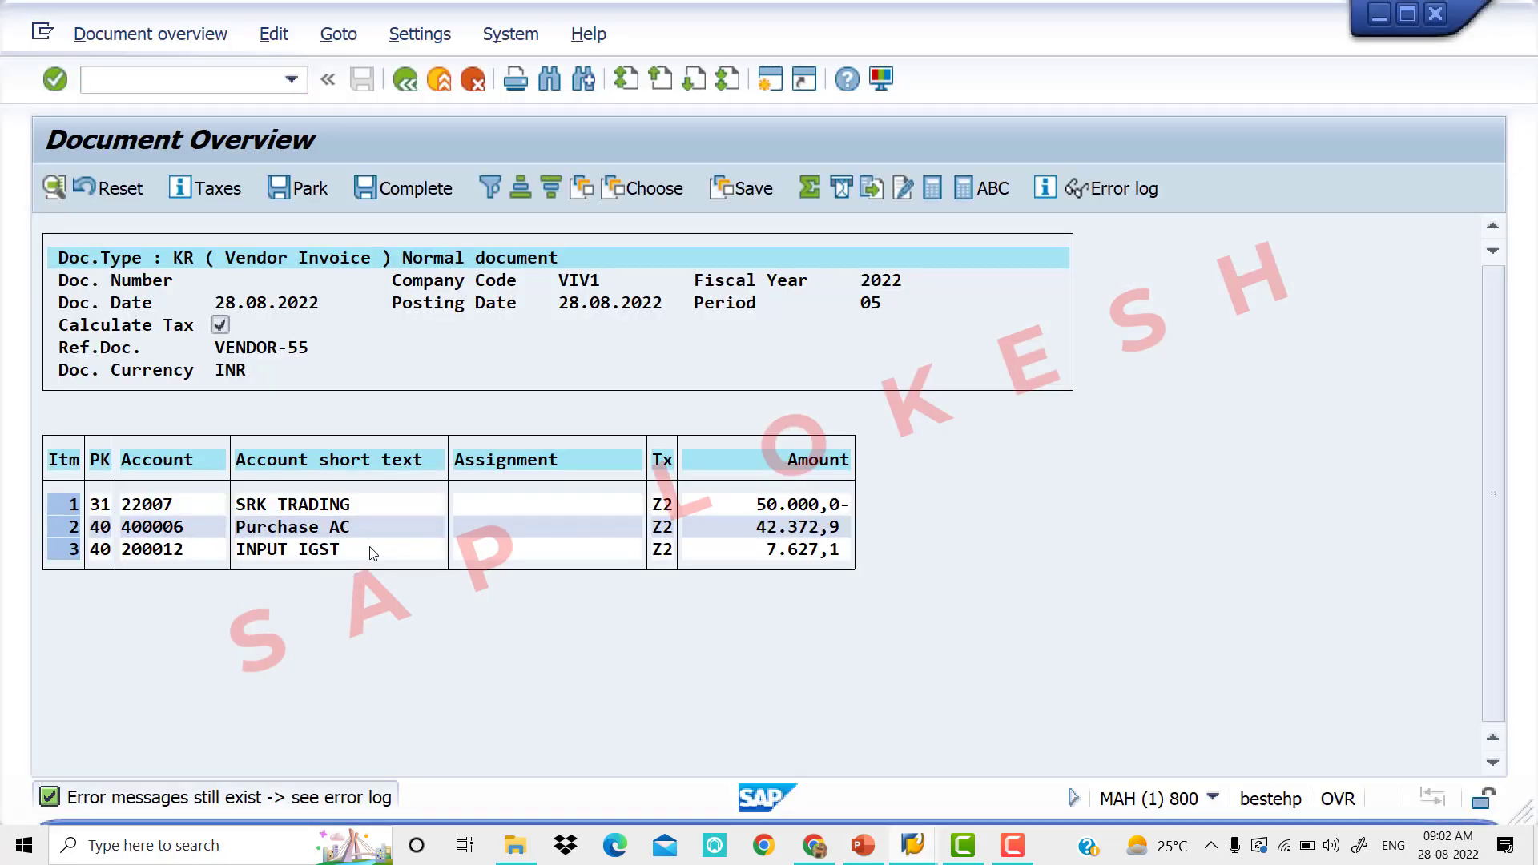
- Complete the INPUT IGST line with text TEXT and business area VIV0, and post the vendor invoice
double_click(358, 549)
key(Down)
key(Down)
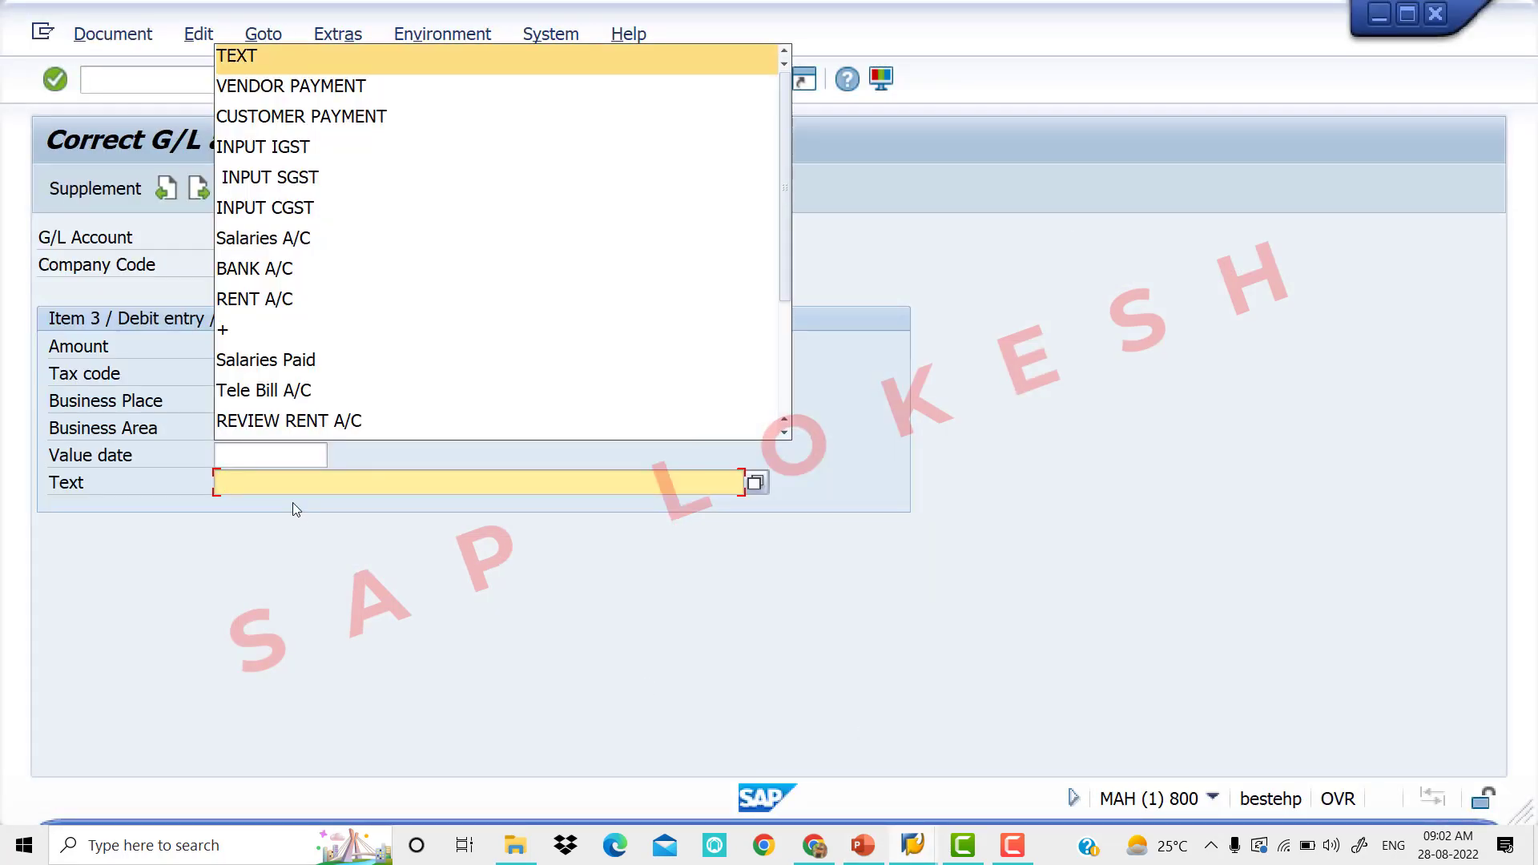
key(Return)
click(250, 427)
key(Down)
key(Down)
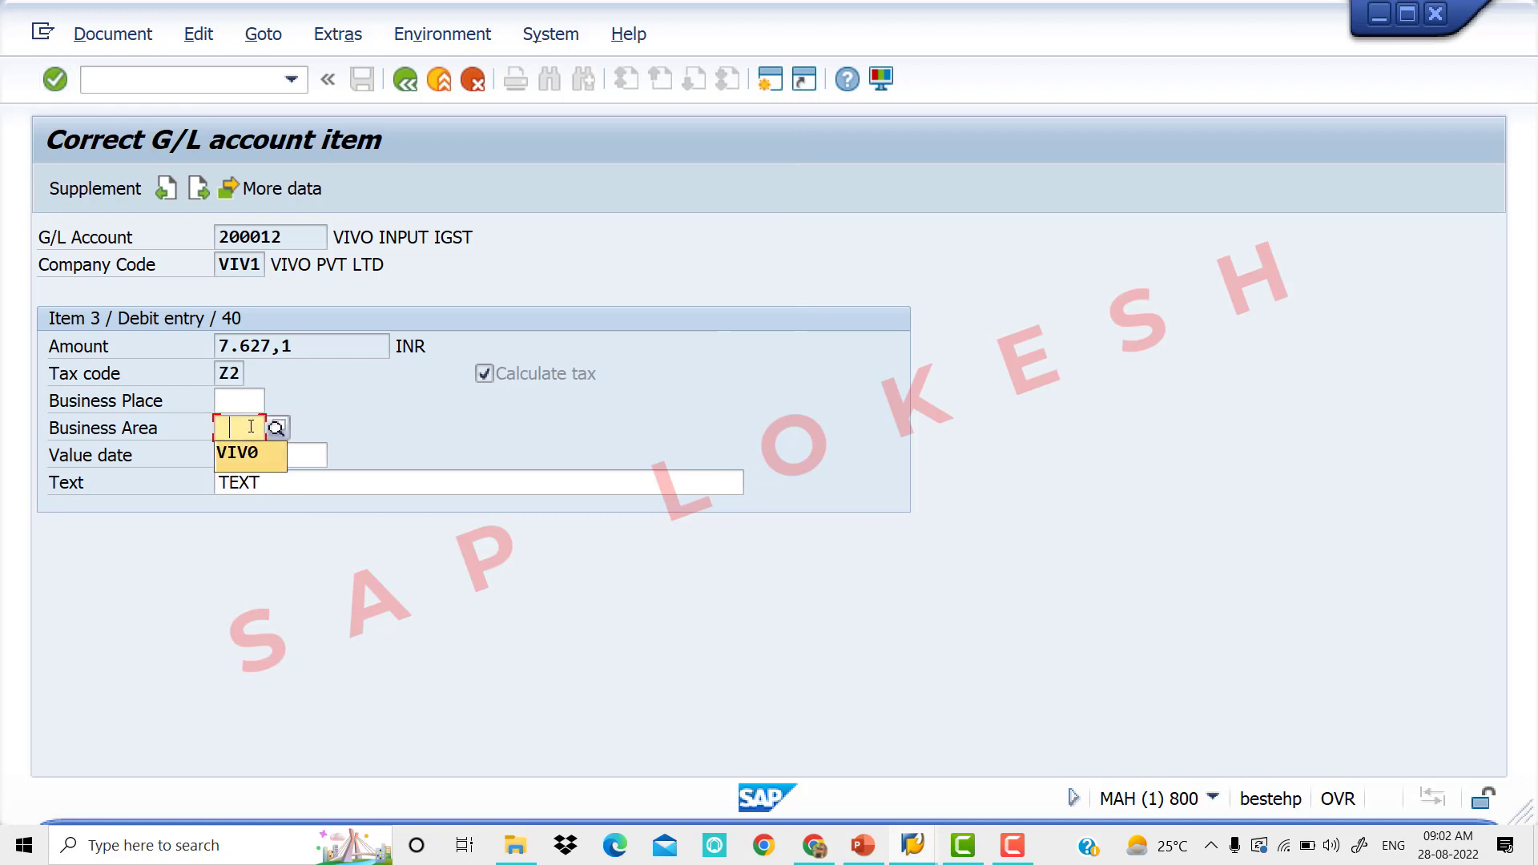
key(Return)
click(406, 79)
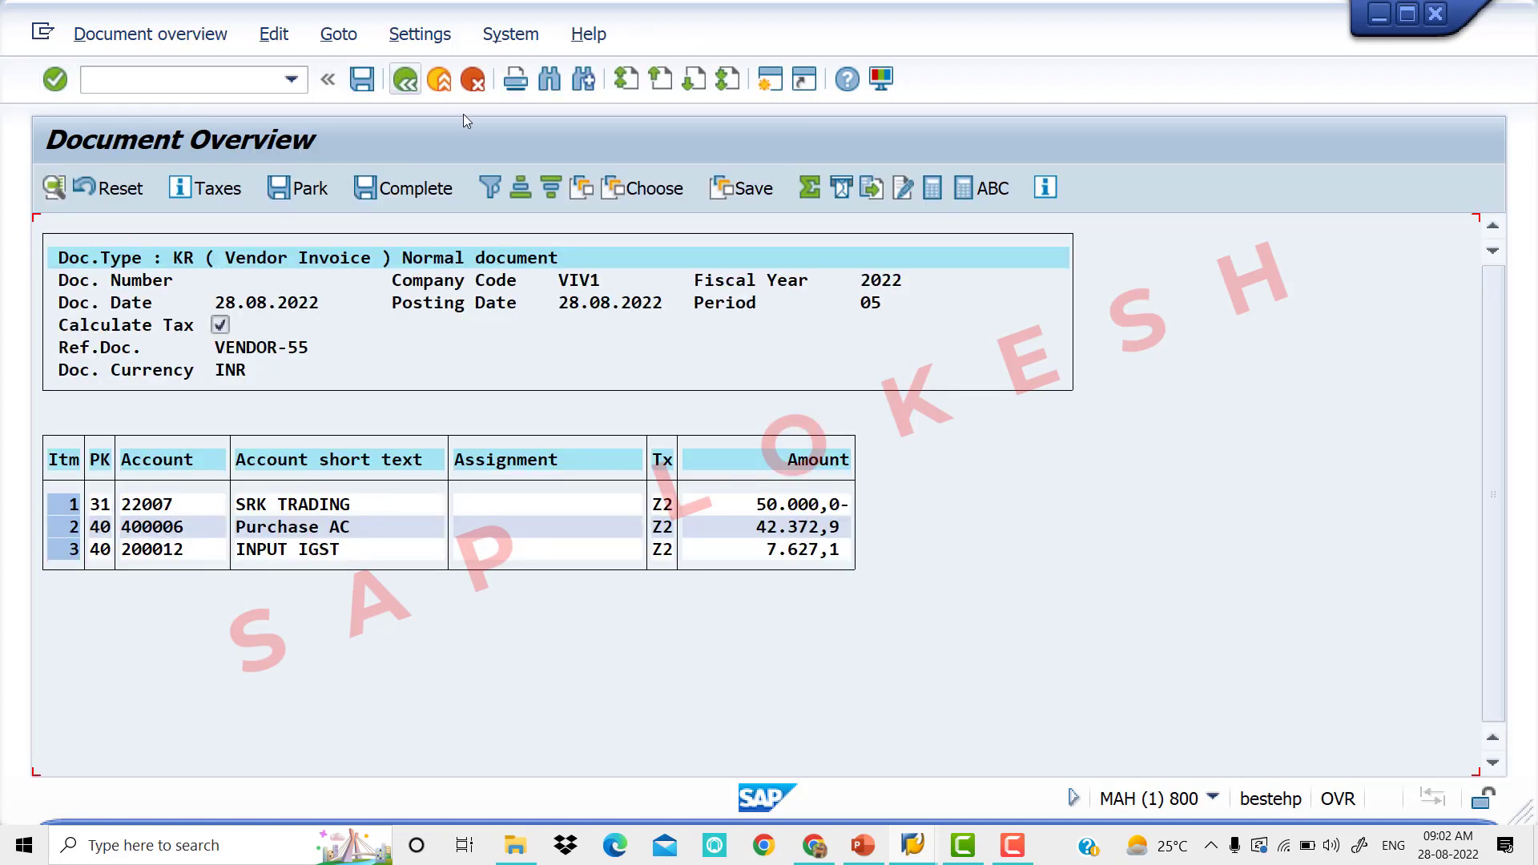
click(355, 80)
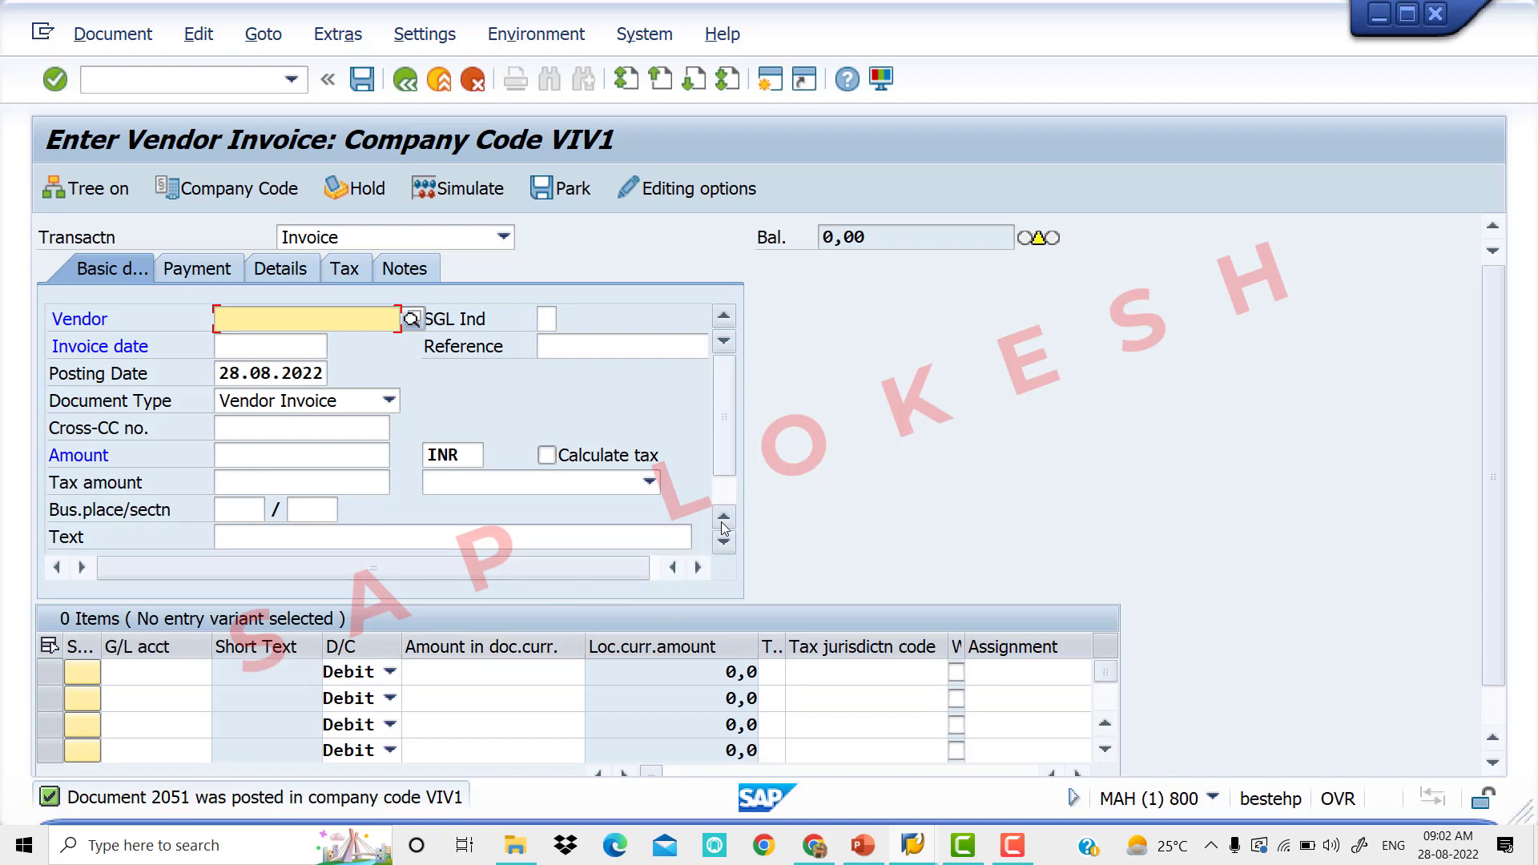
- Review the Calculate taxes on net amount setting in the accounting editing options and return to the invoice entry
click(698, 189)
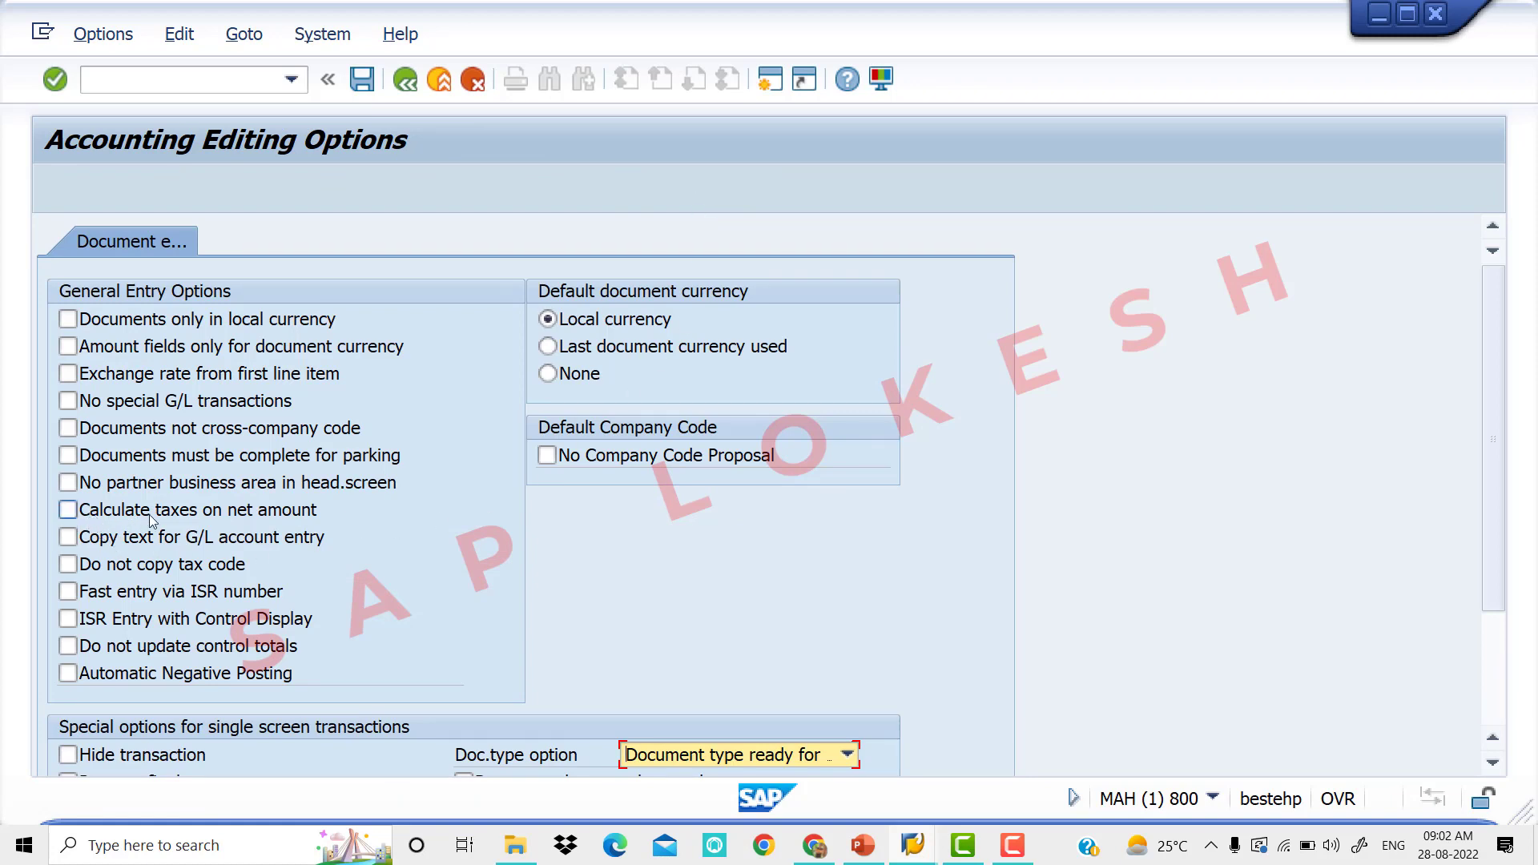
click(68, 511)
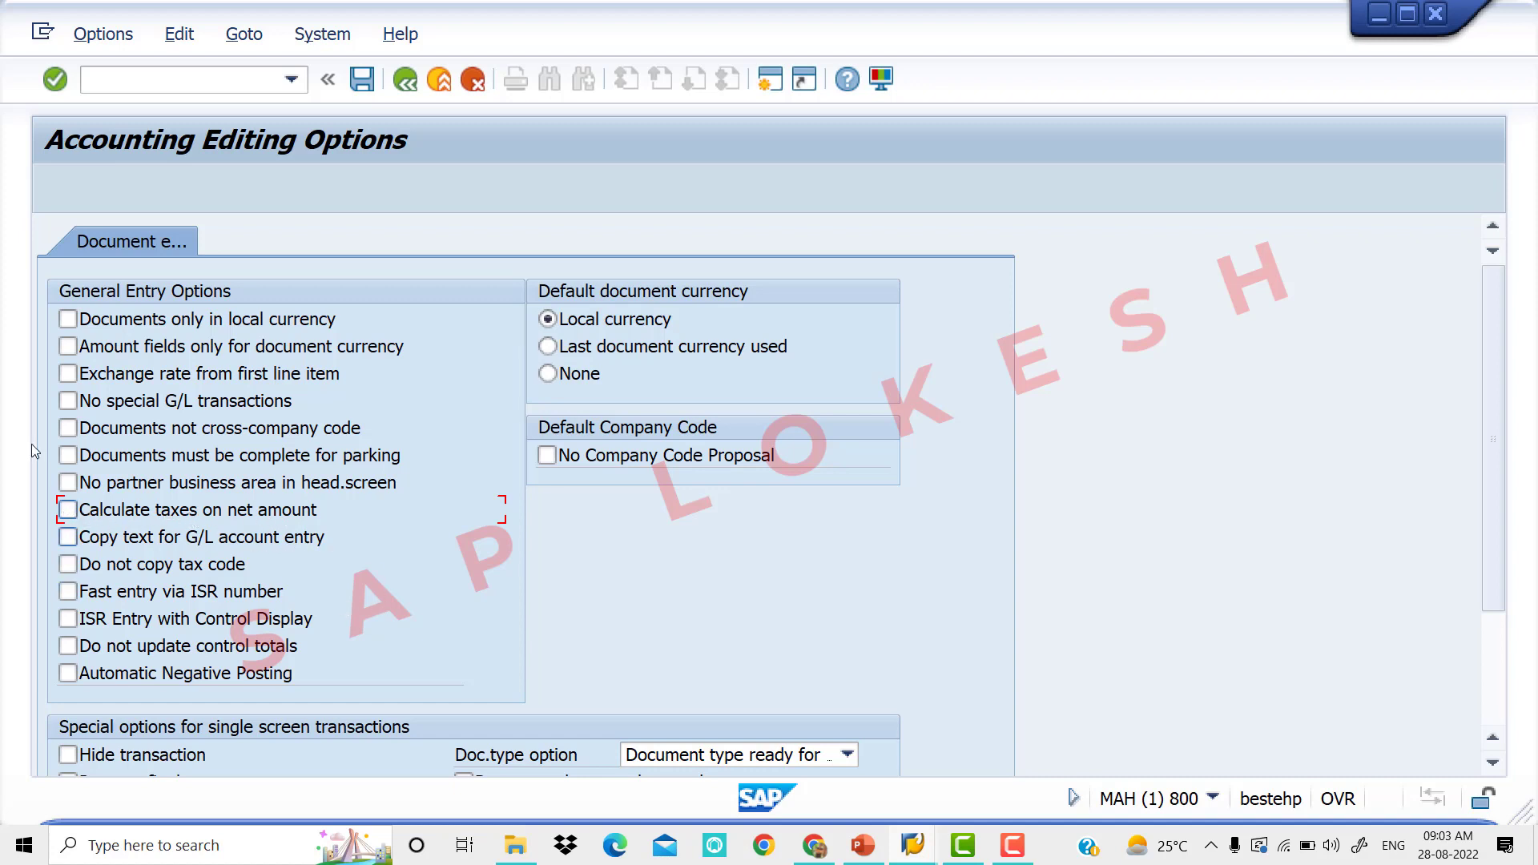
click(403, 85)
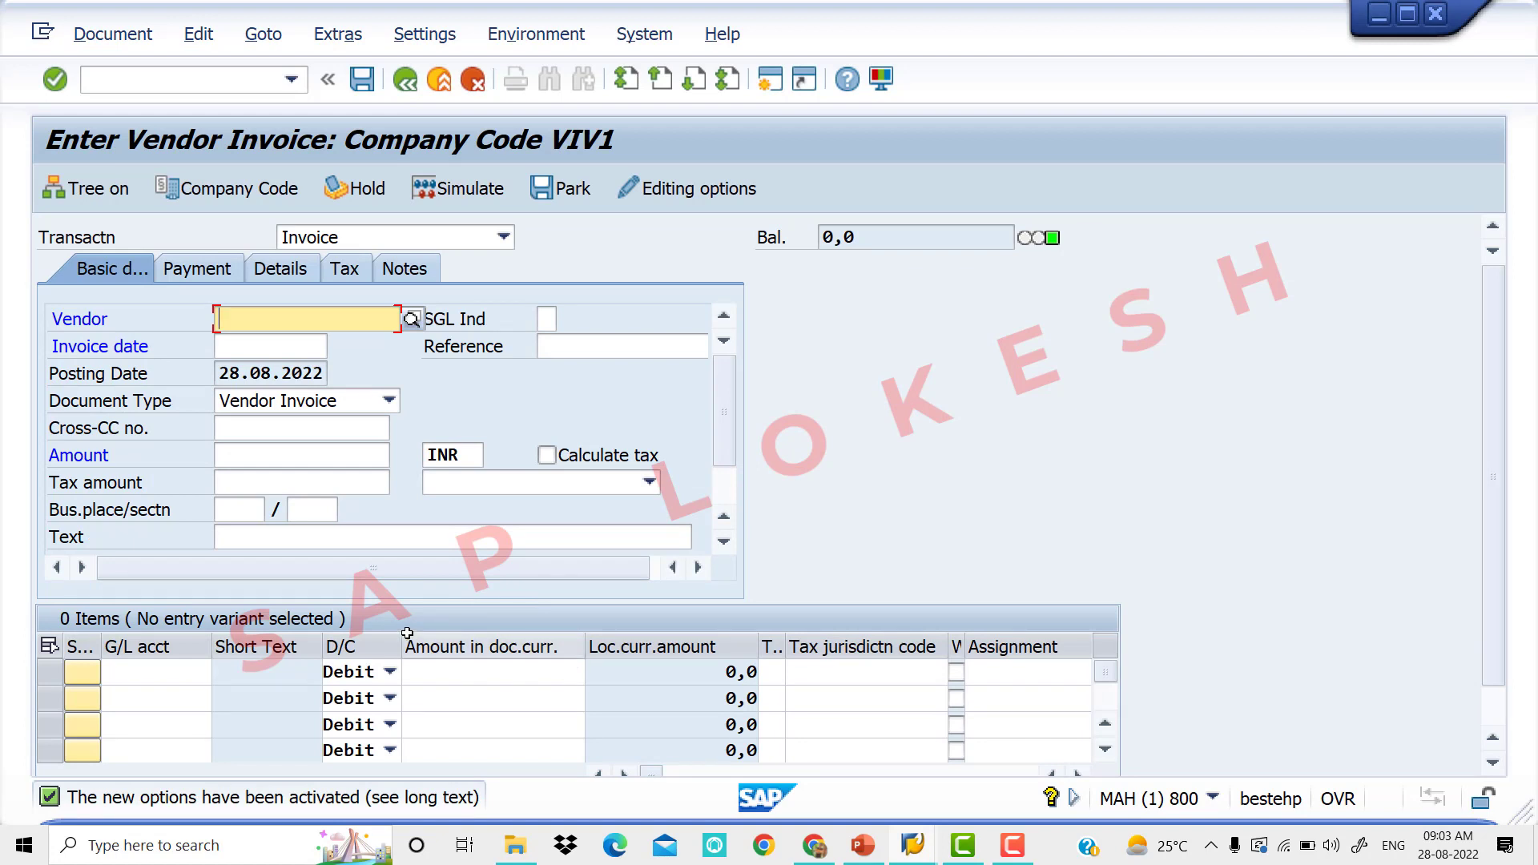
- Open Vendor Line Item Display and list the open items of SRK TRADING in company code VIV1 at key date 28.08.2022
click(189, 85)
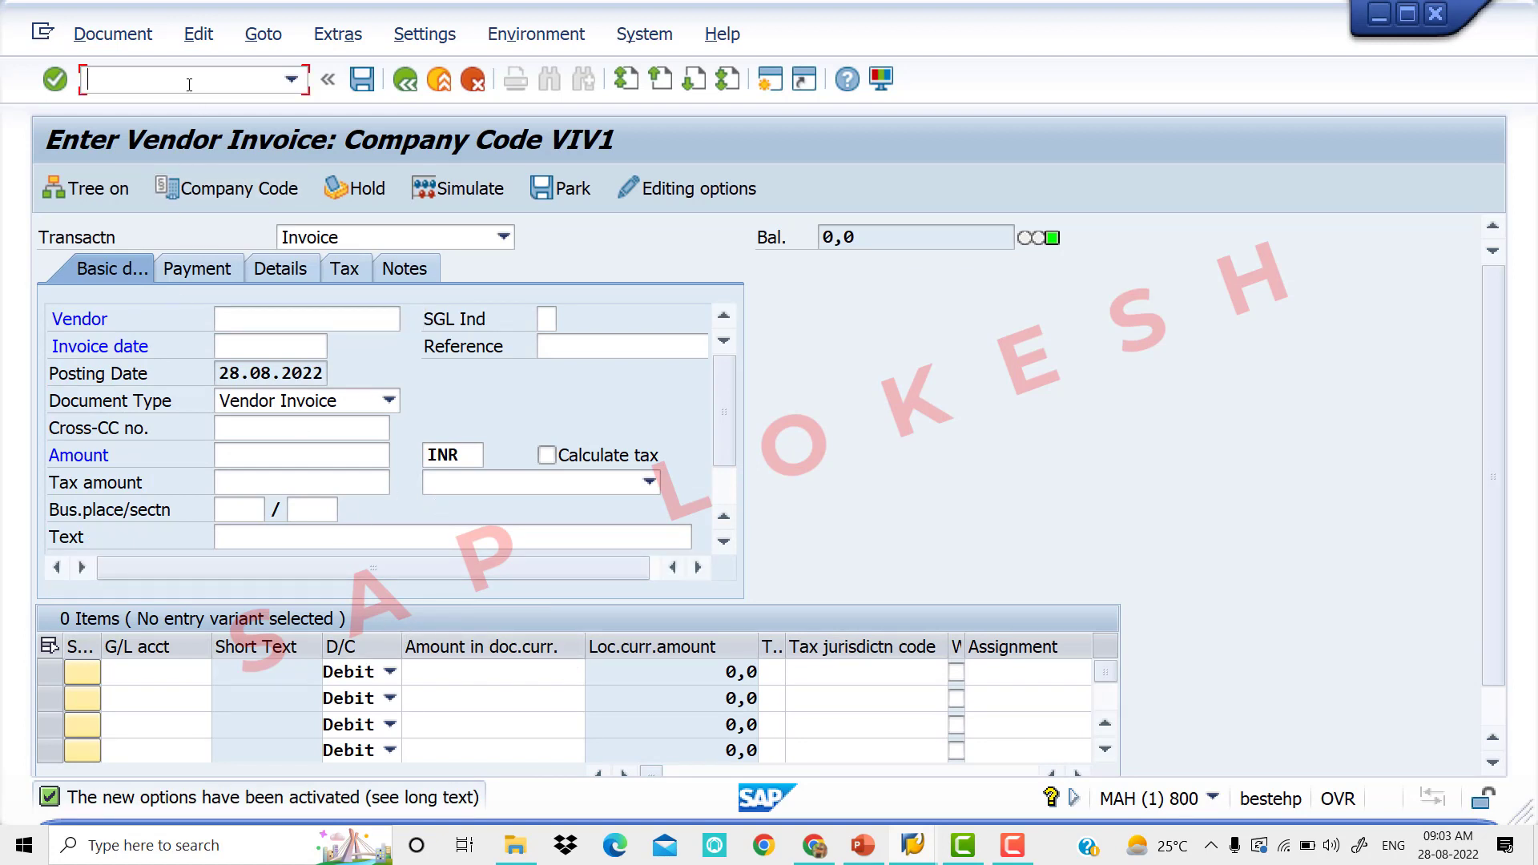
text(/NFBL1)
key(Return)
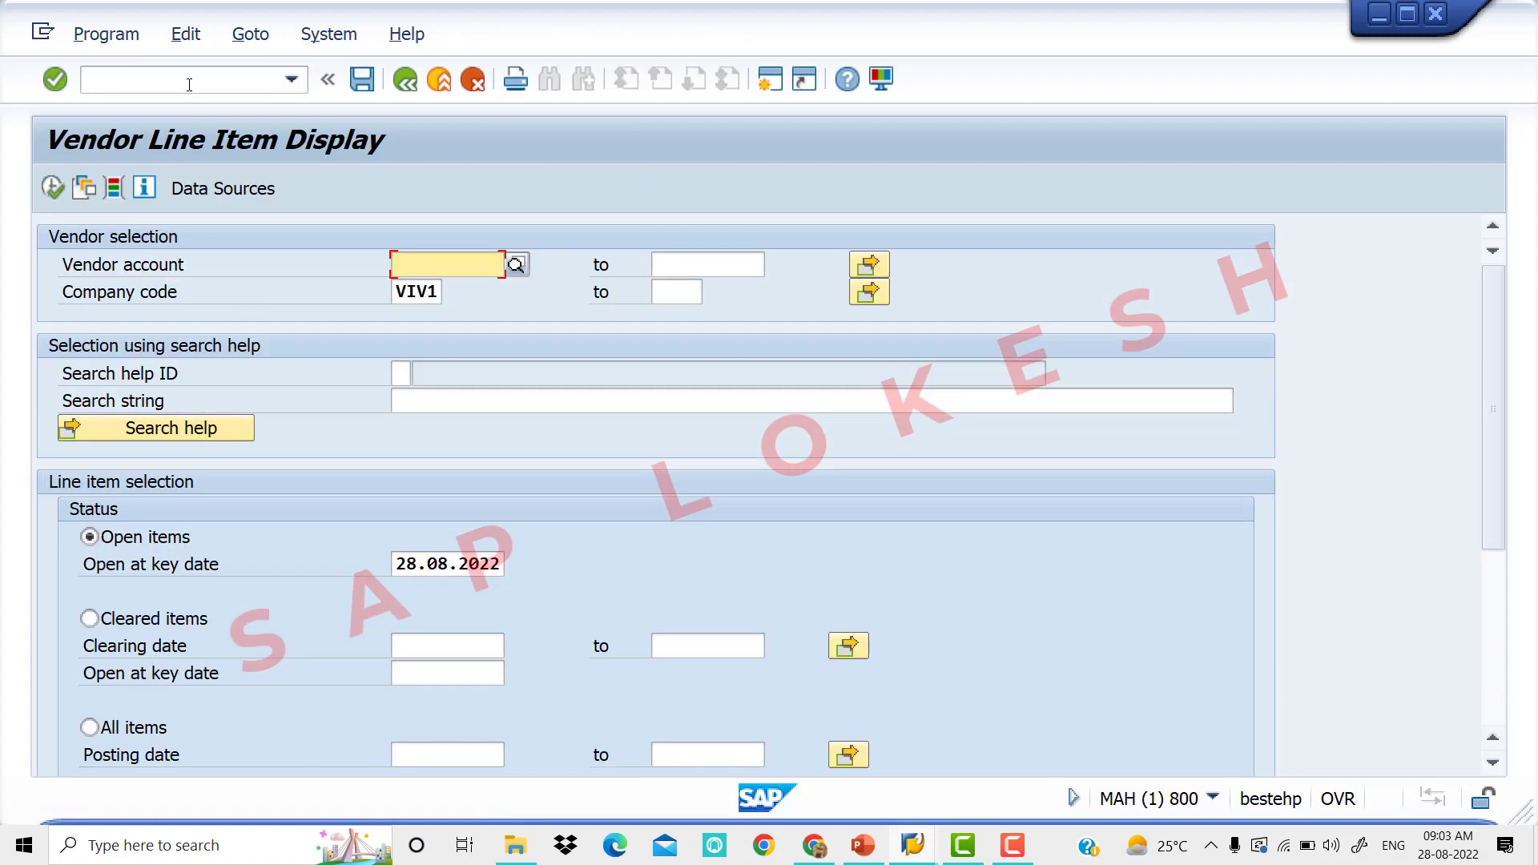
click(515, 265)
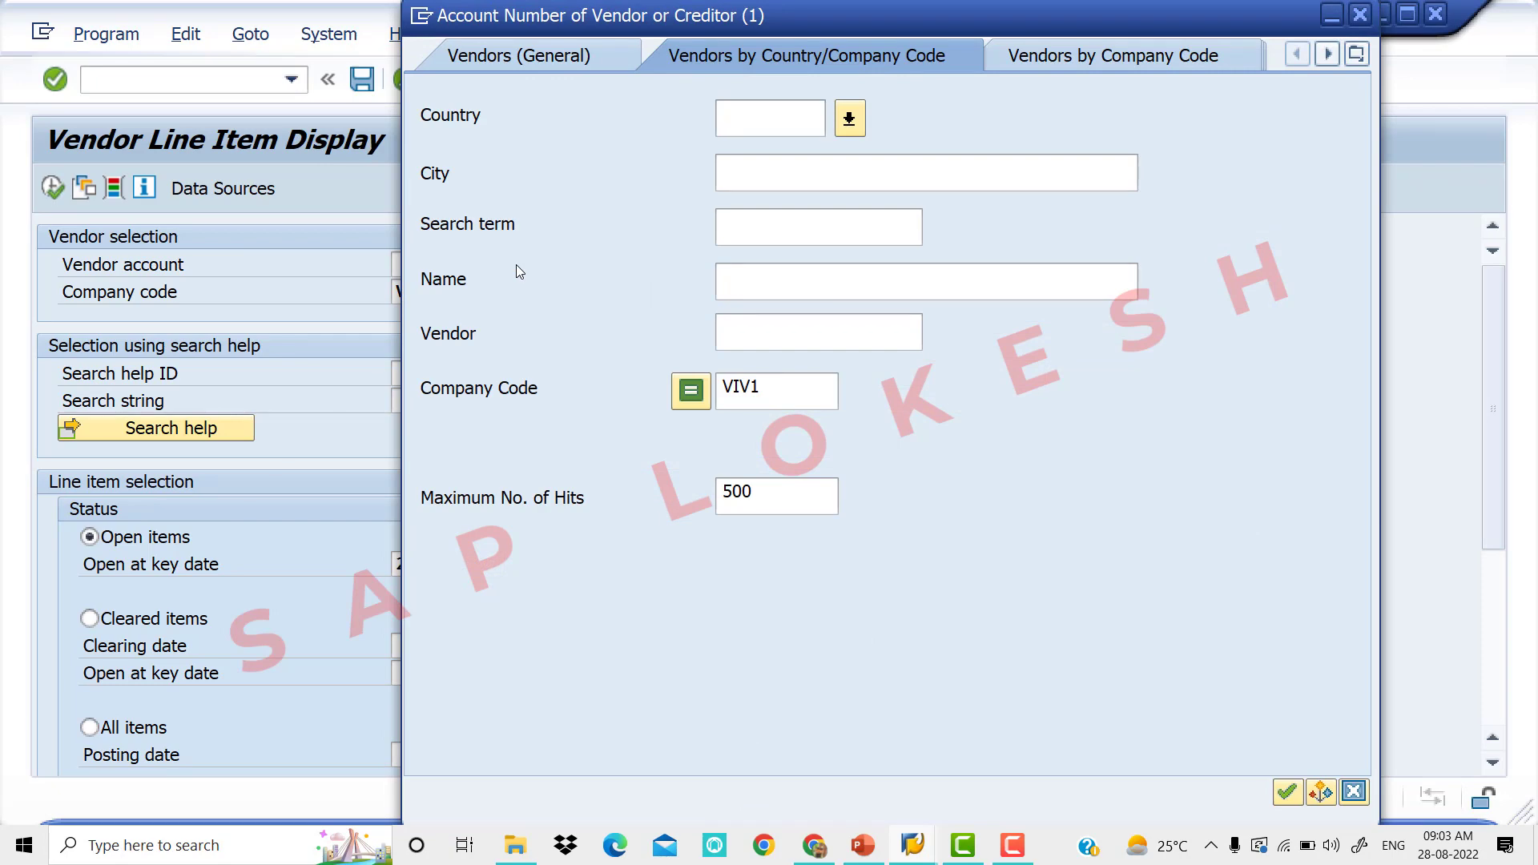
key(Return)
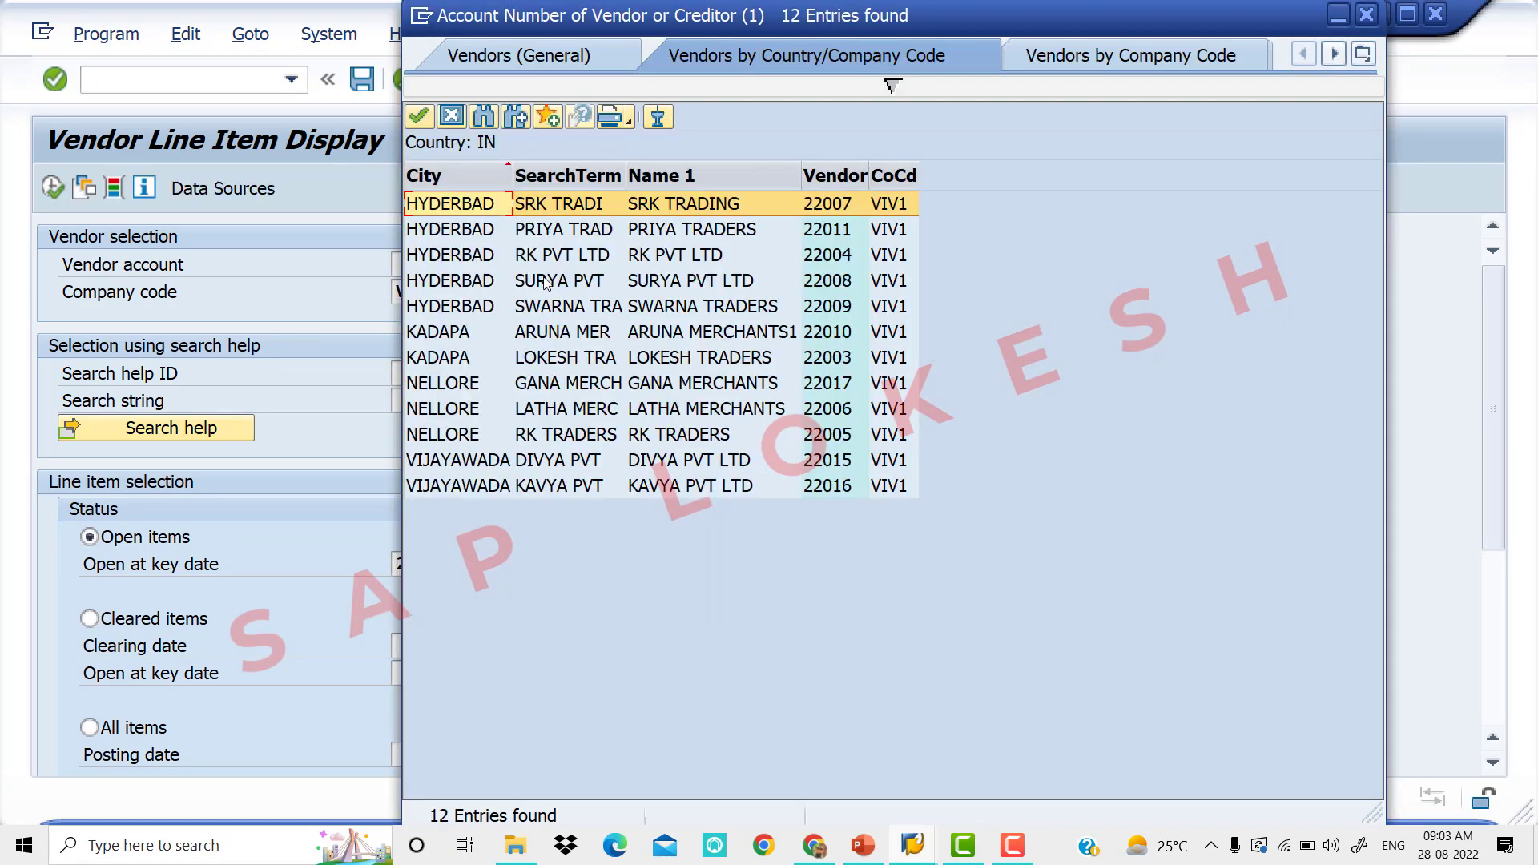
click(573, 210)
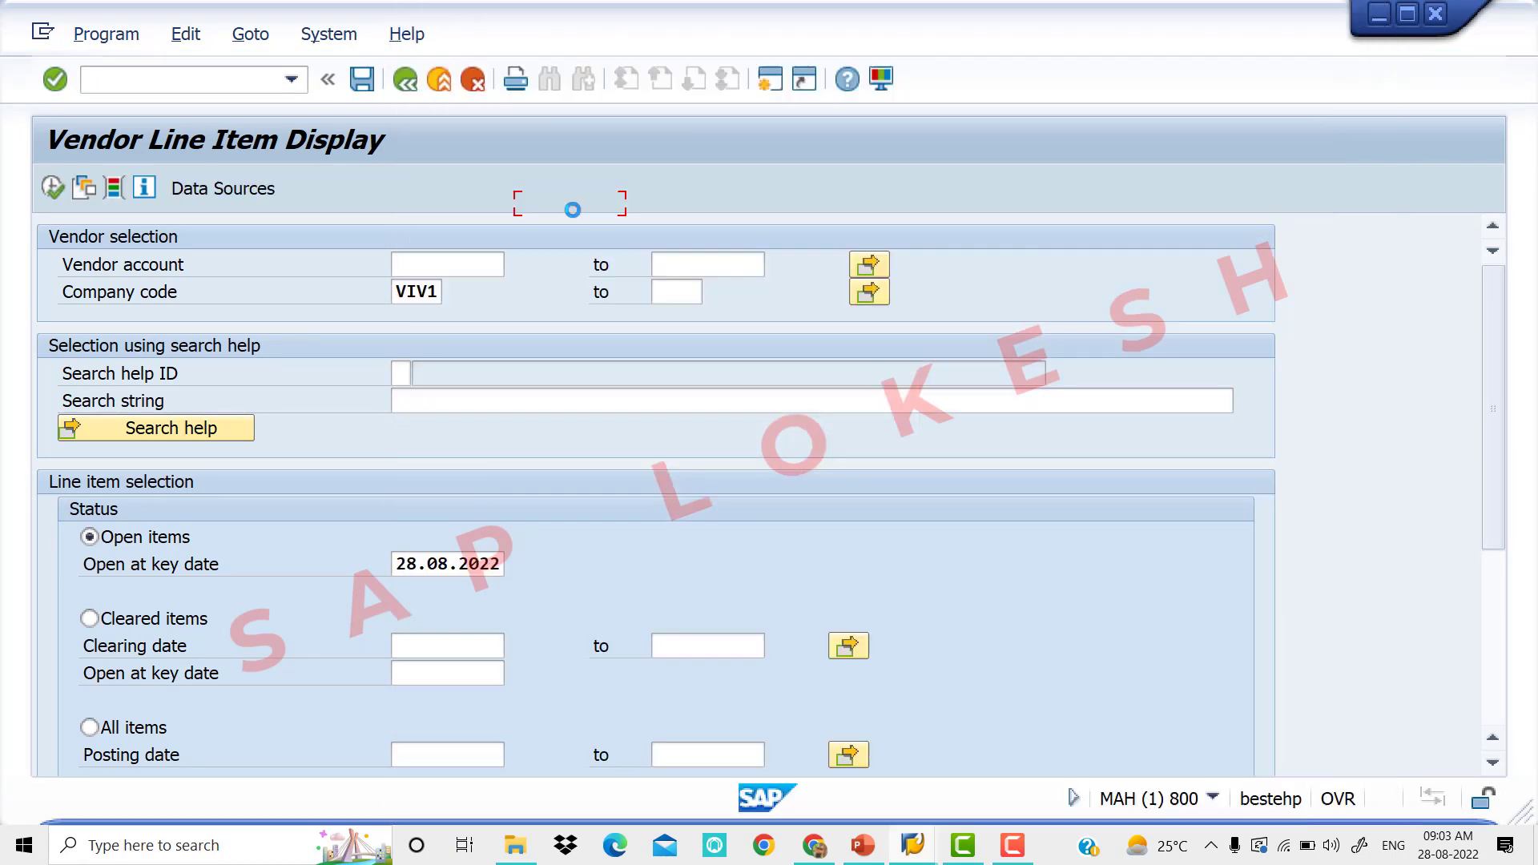
click(52, 187)
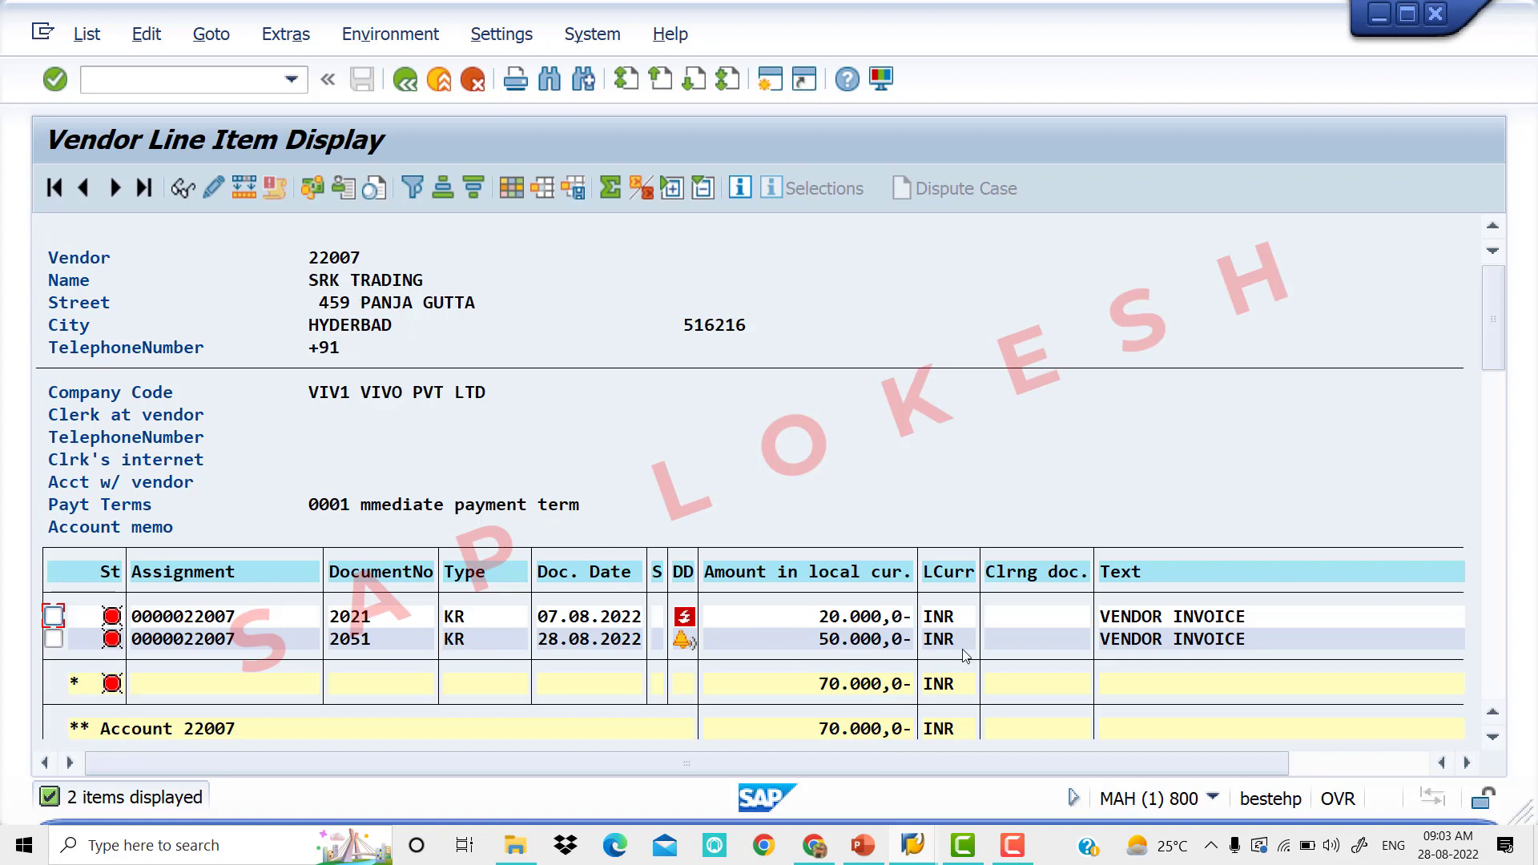
- Display the open line items of vendor ARUNA MERCHANTS1 in company code VIV1 and return to the selection screen
click(411, 90)
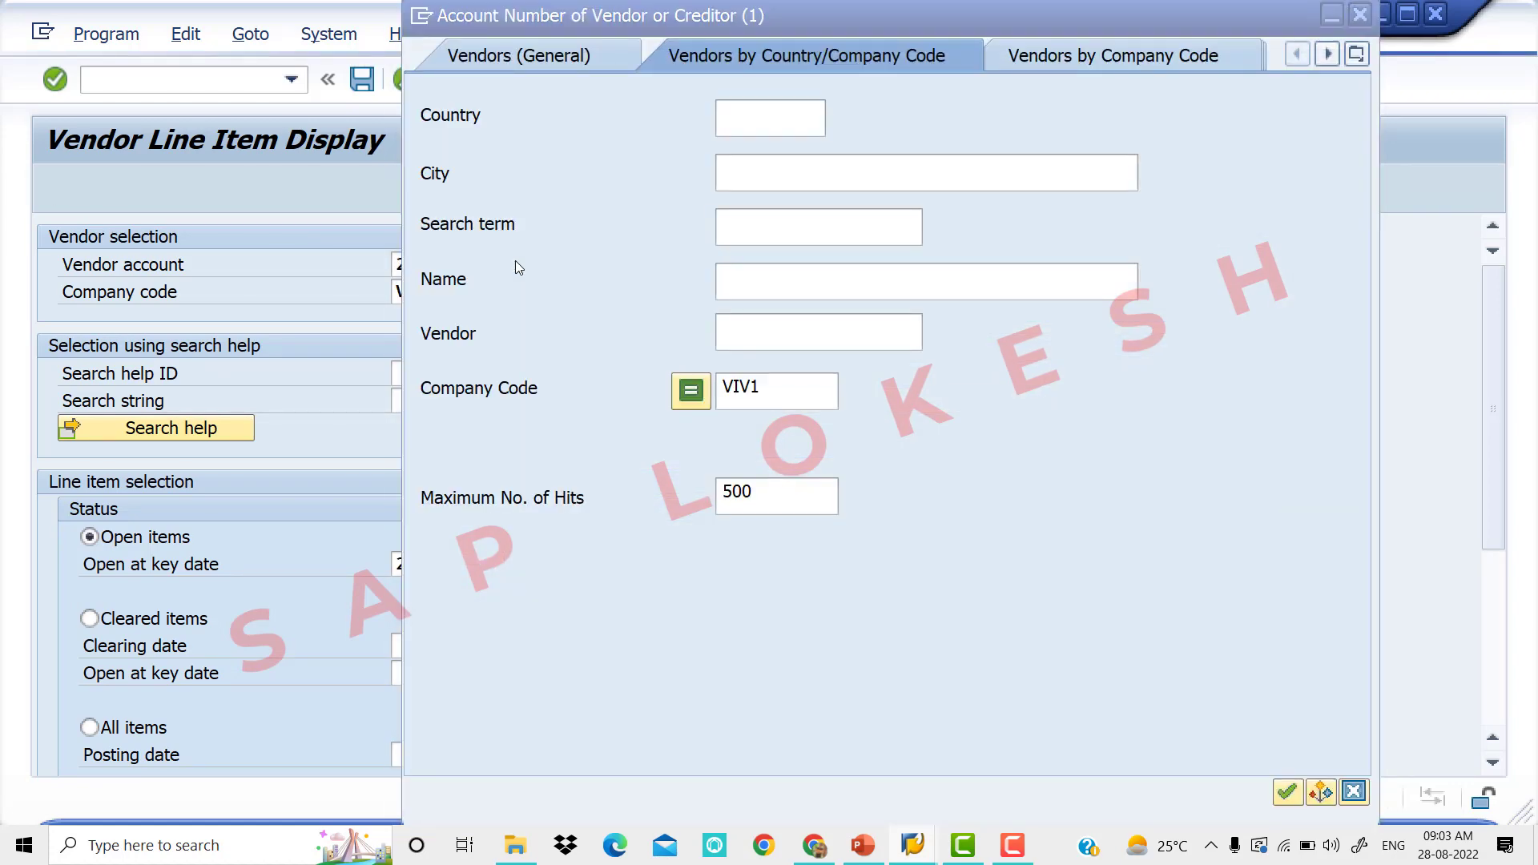
key(Return)
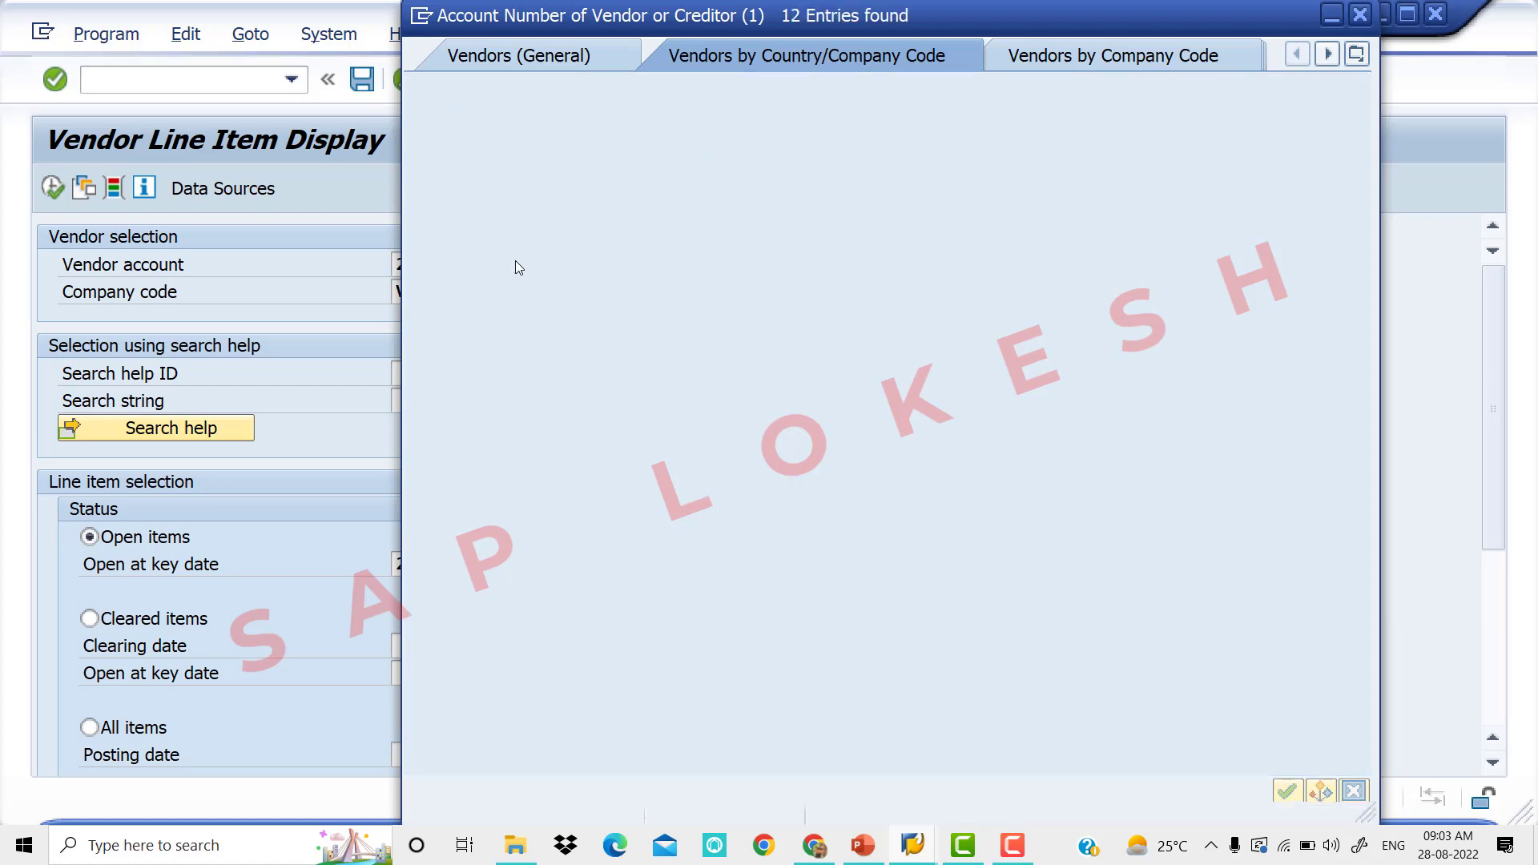
key(Down)
key(Down)
key(Down)
key(Down)
key(Down)
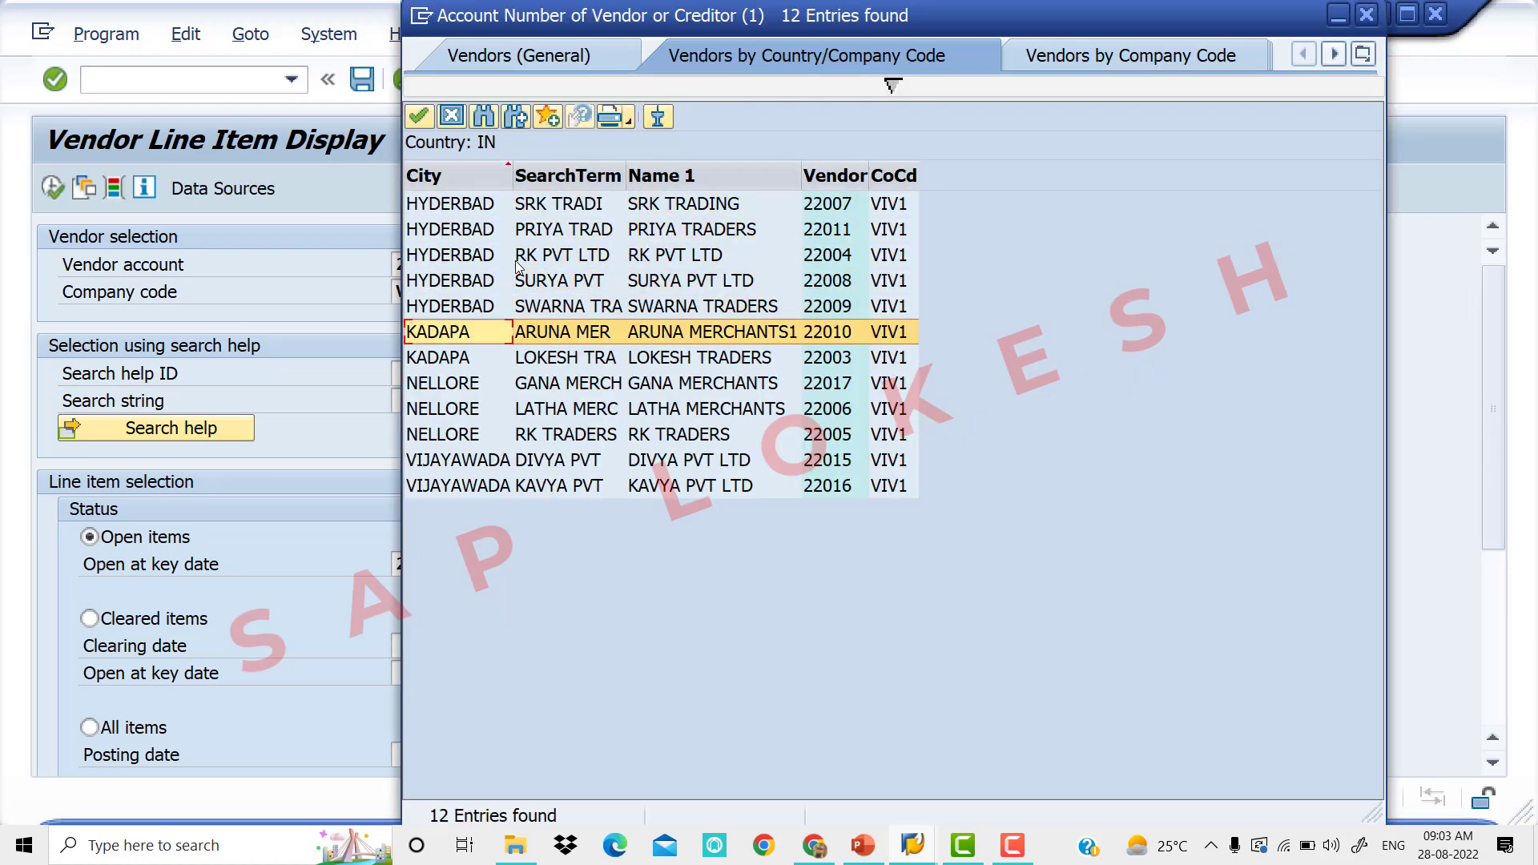
key(Return)
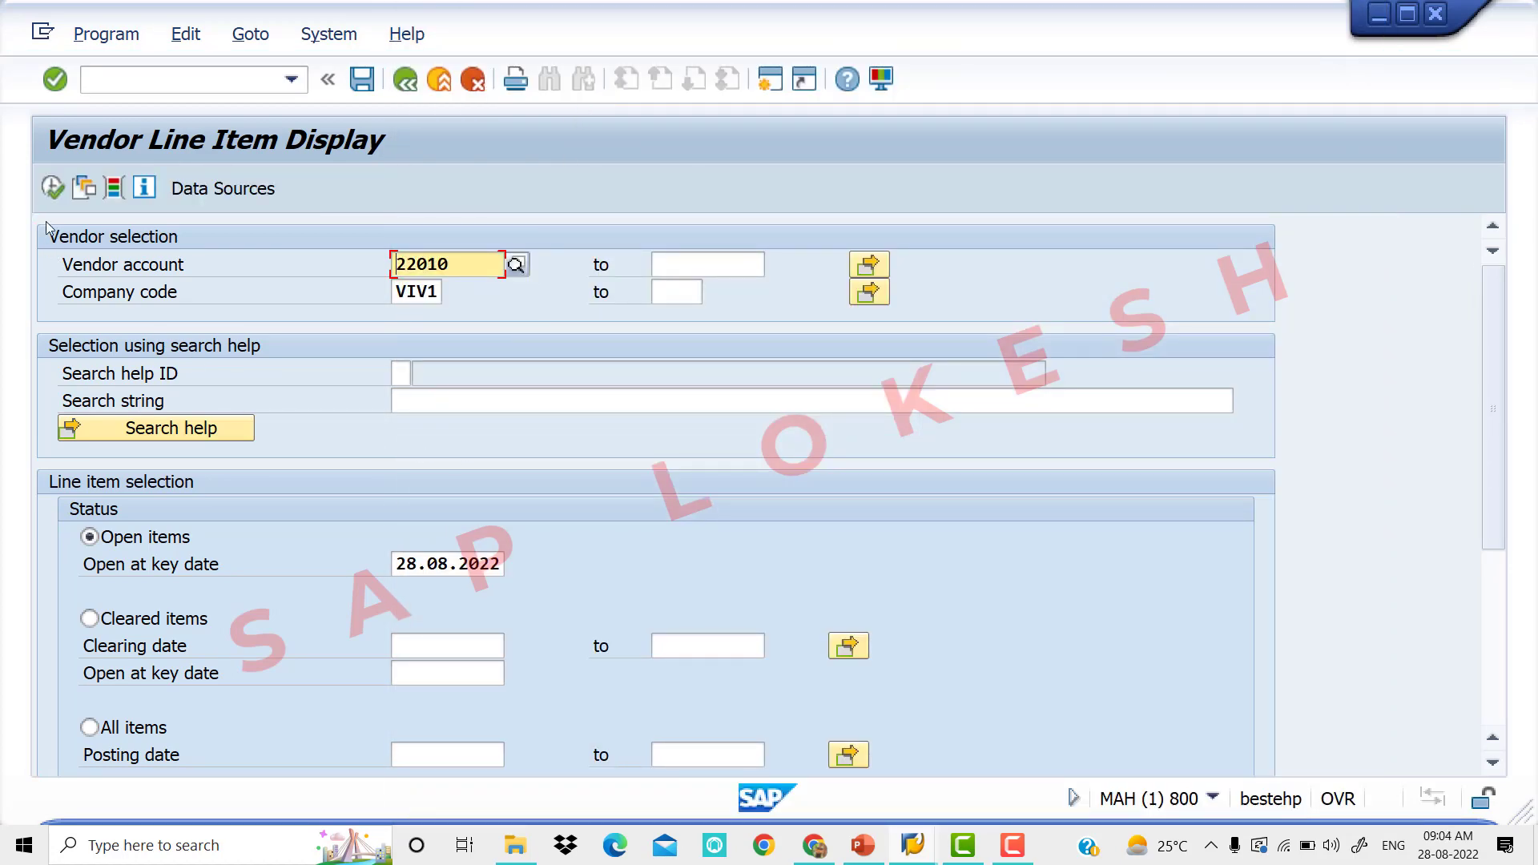
click(52, 189)
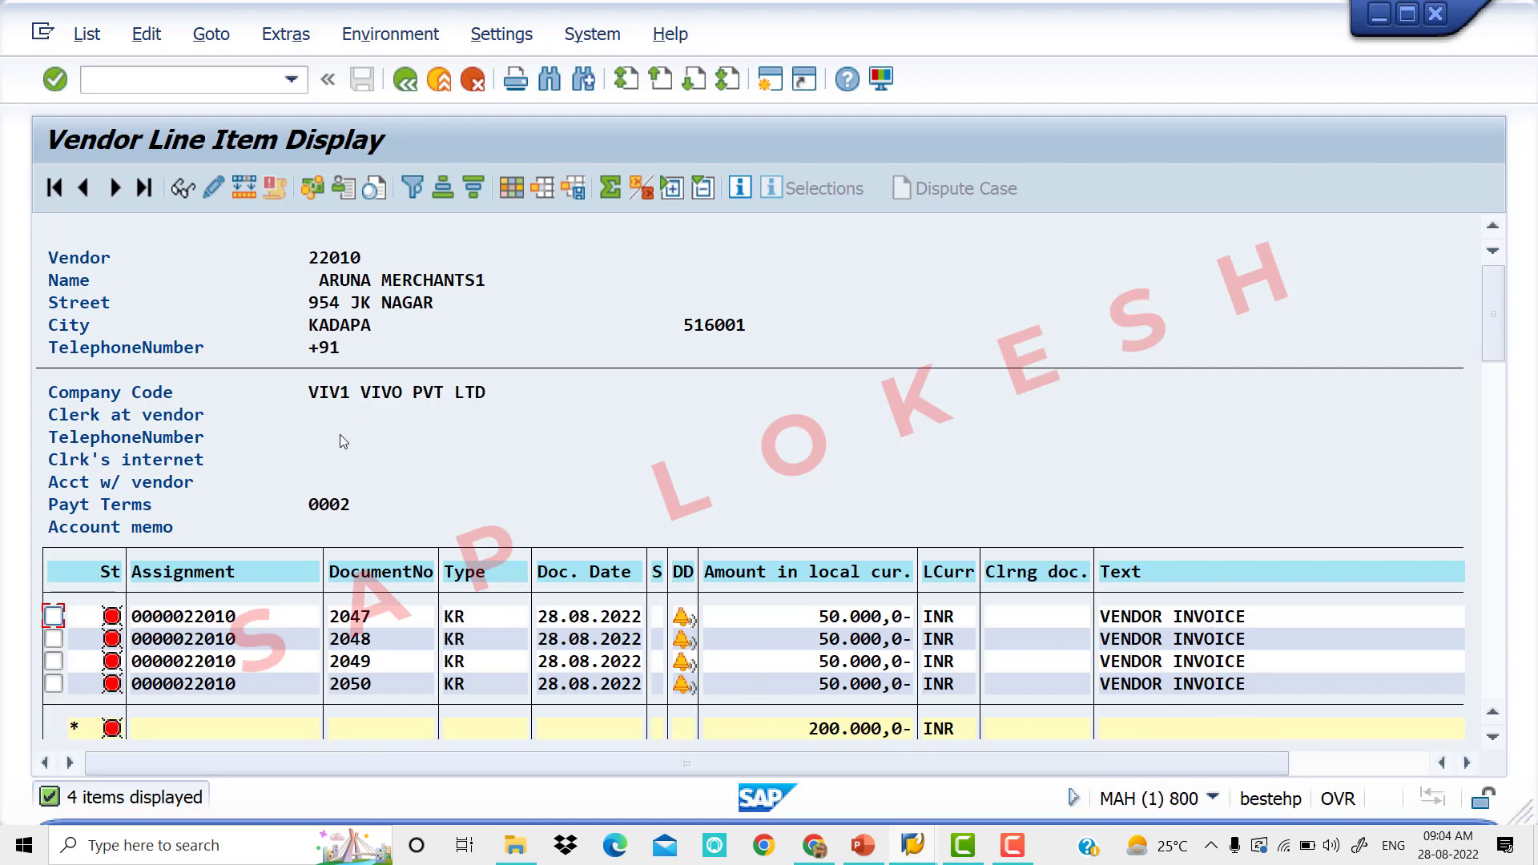
click(404, 93)
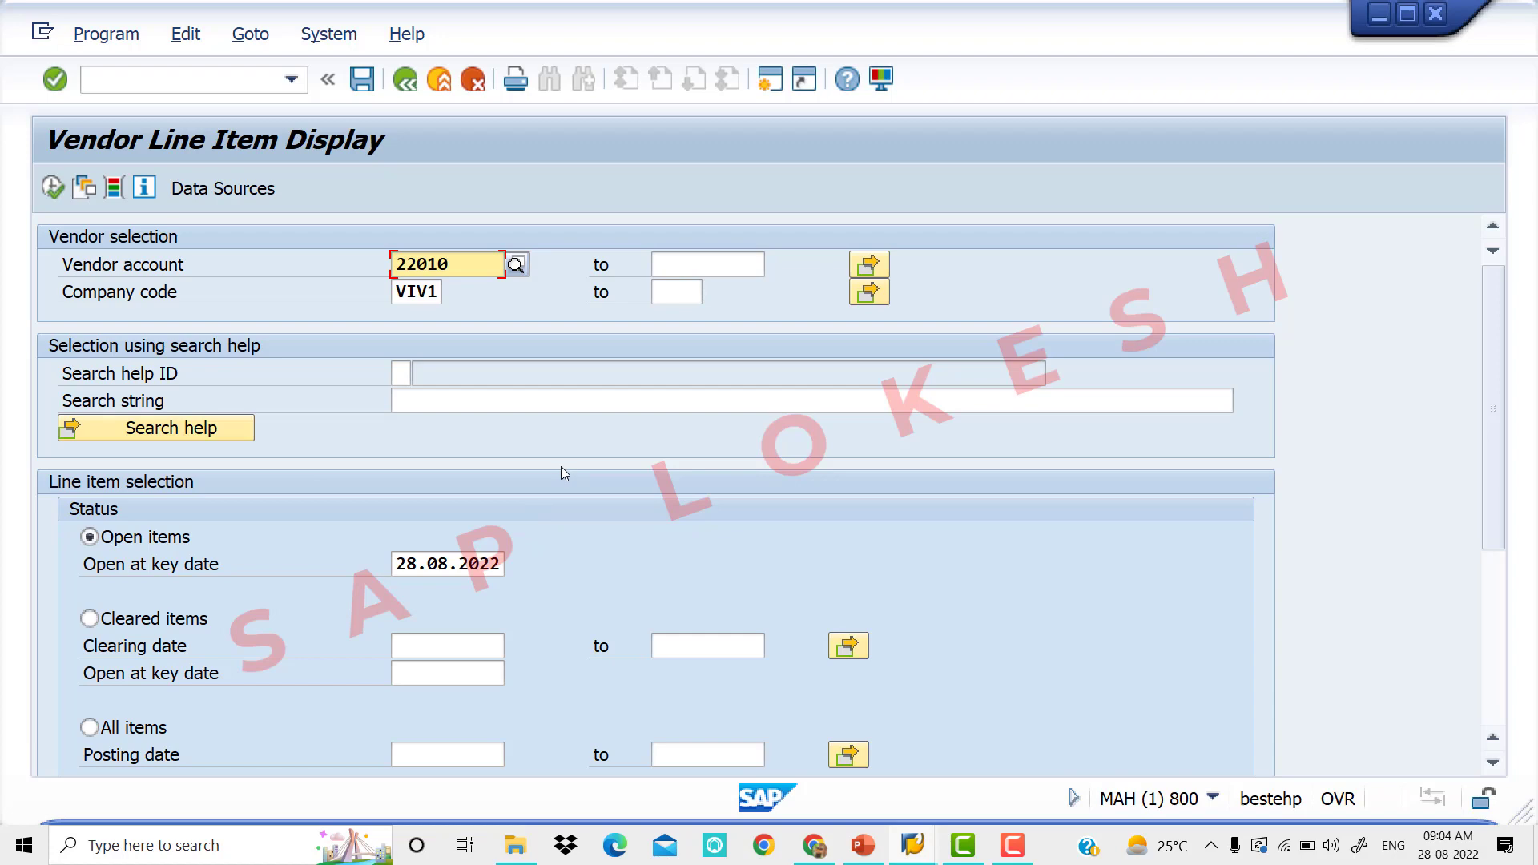
- Switch to the YouTube channel page in Chrome
click(816, 845)
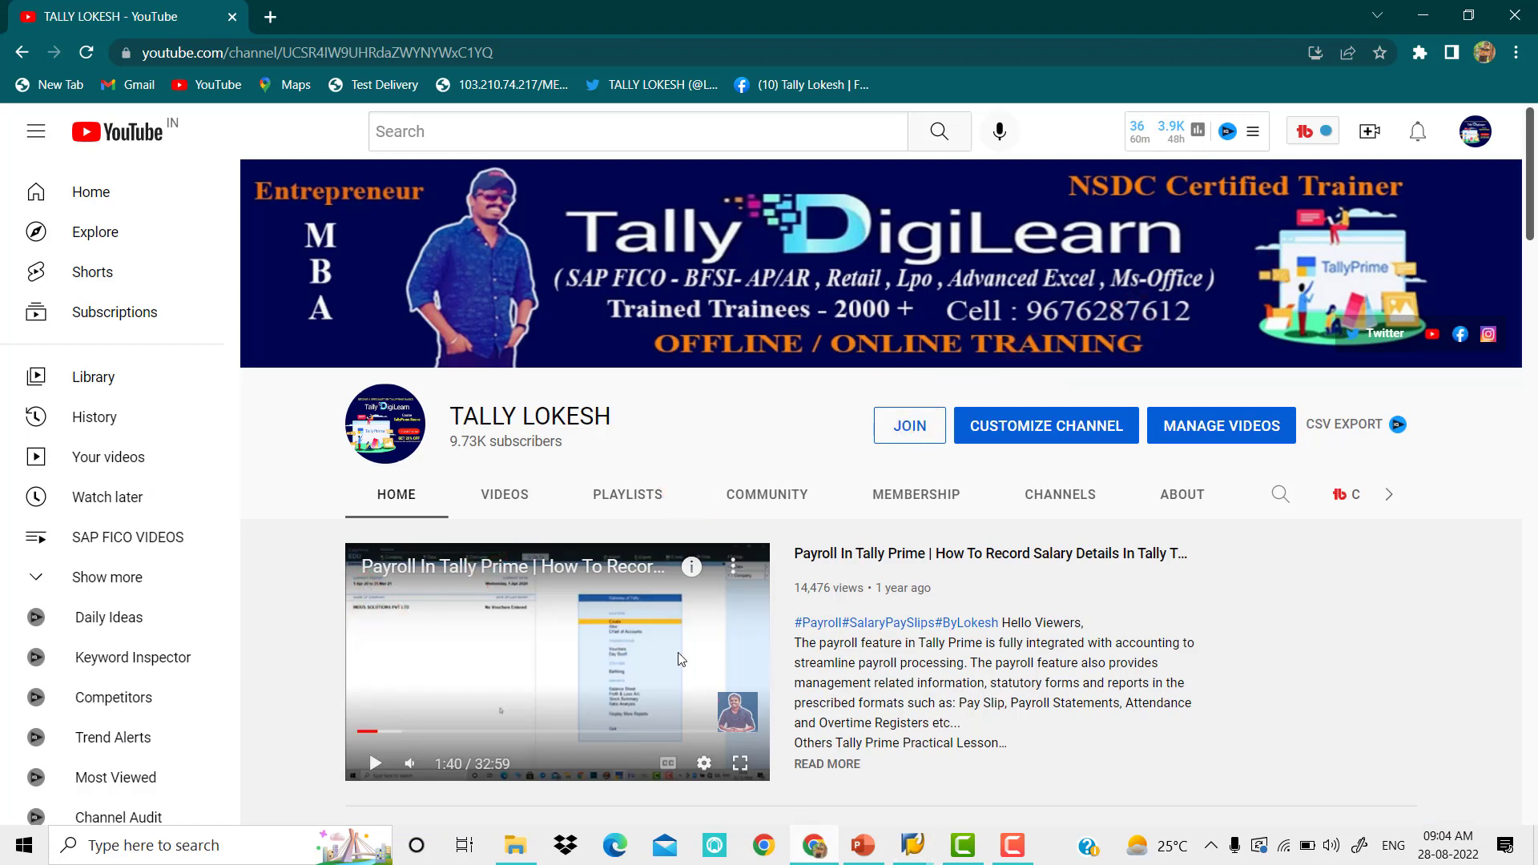